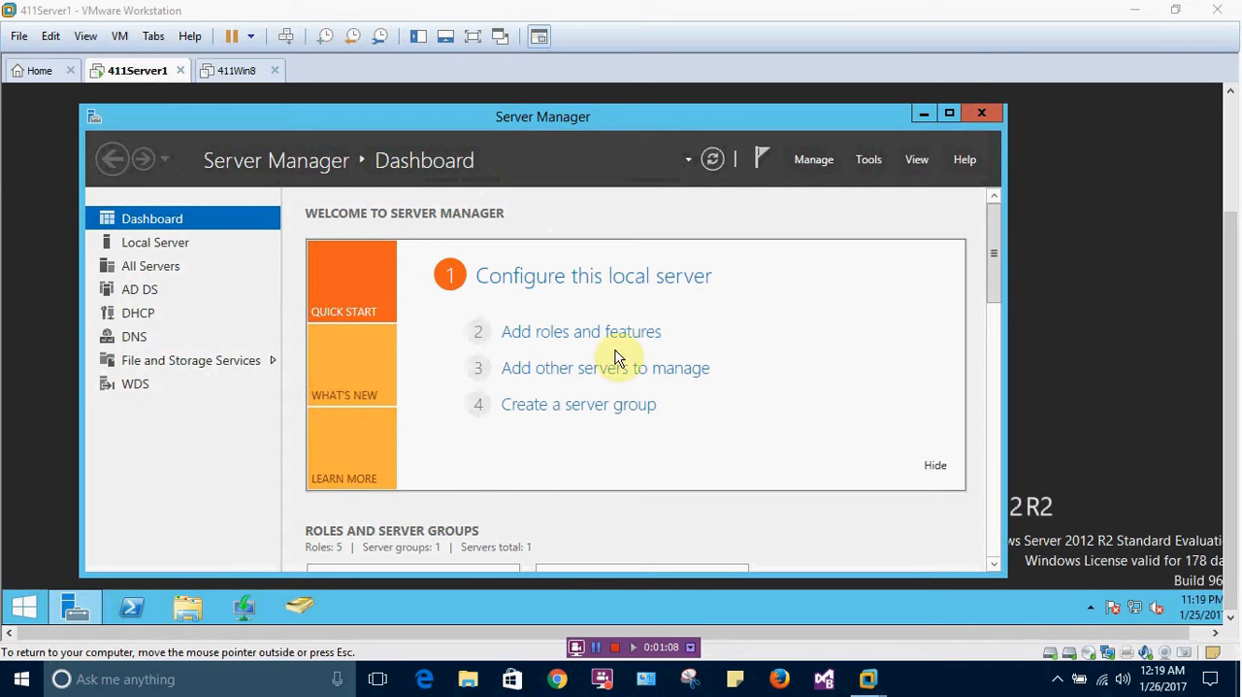
# Open the Group Policy Management console from Server Manager and maximize its window
pyautogui.click(868, 161)
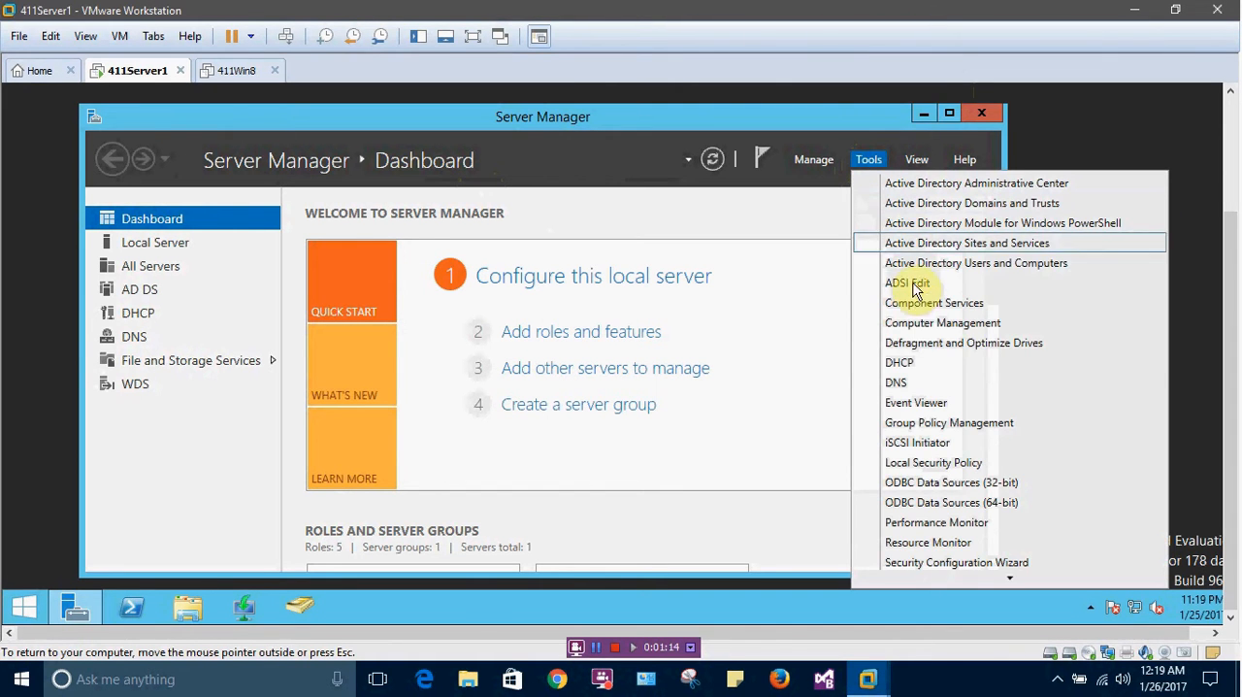
pyautogui.click(923, 427)
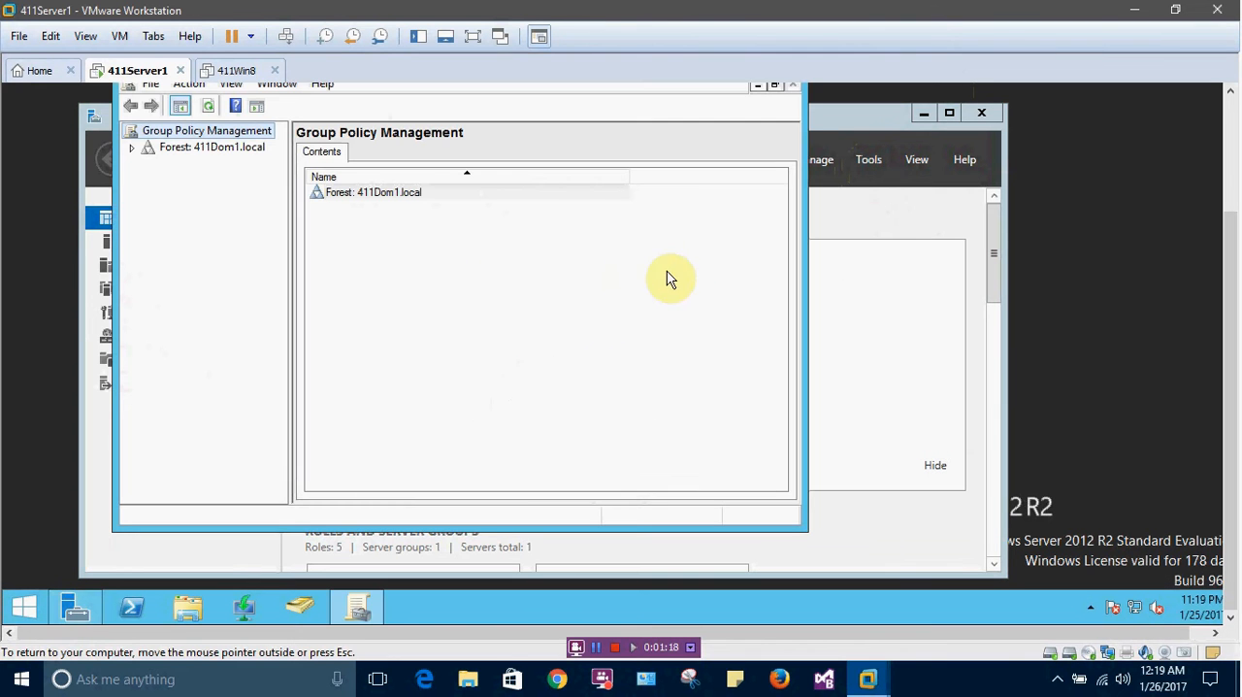
pyautogui.rightClick(370, 607)
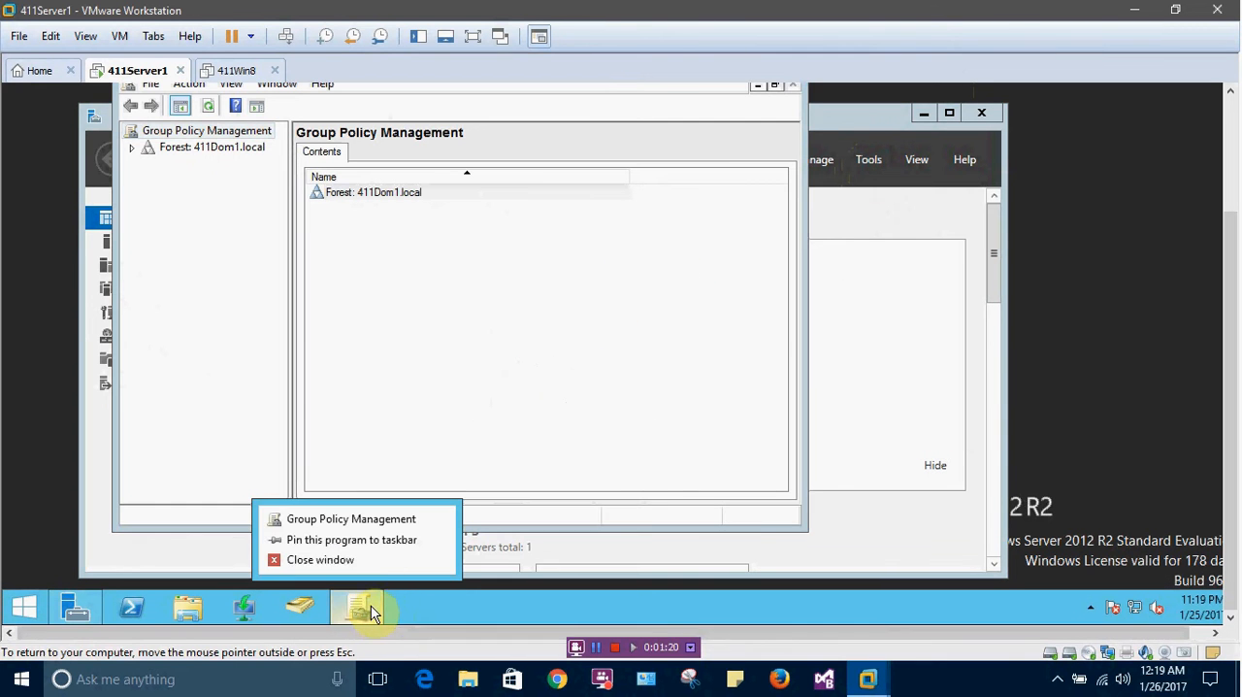
pyautogui.click(383, 553)
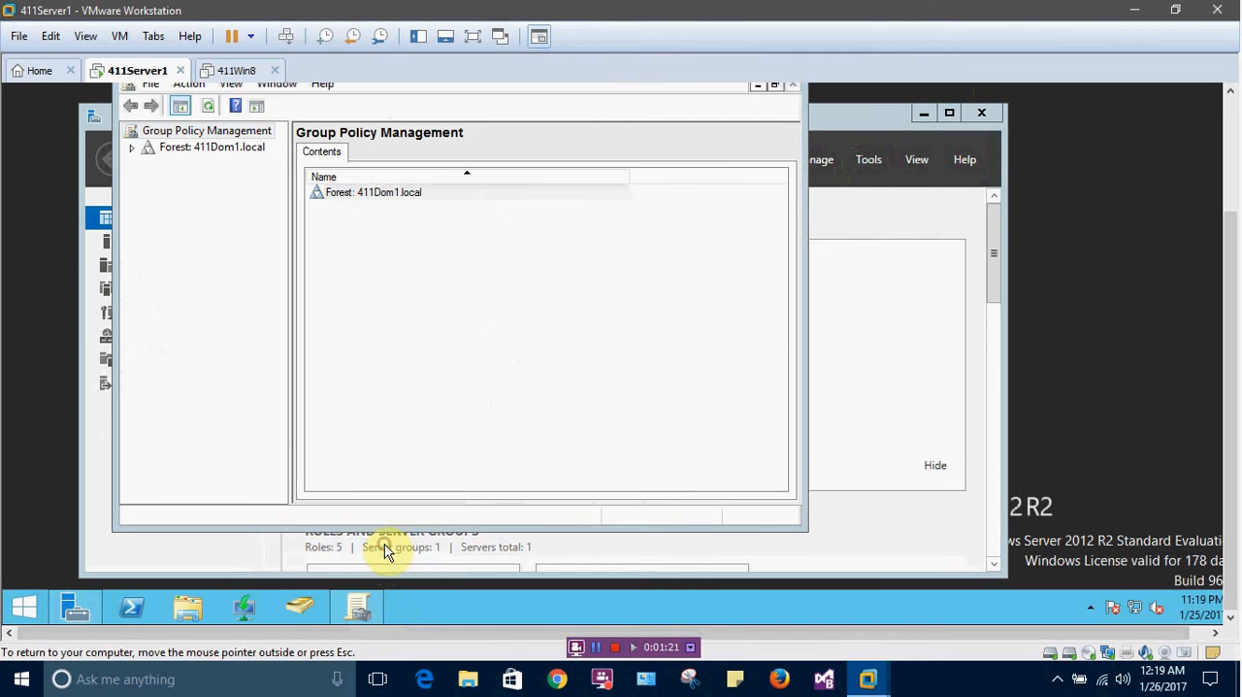
pyautogui.click(773, 86)
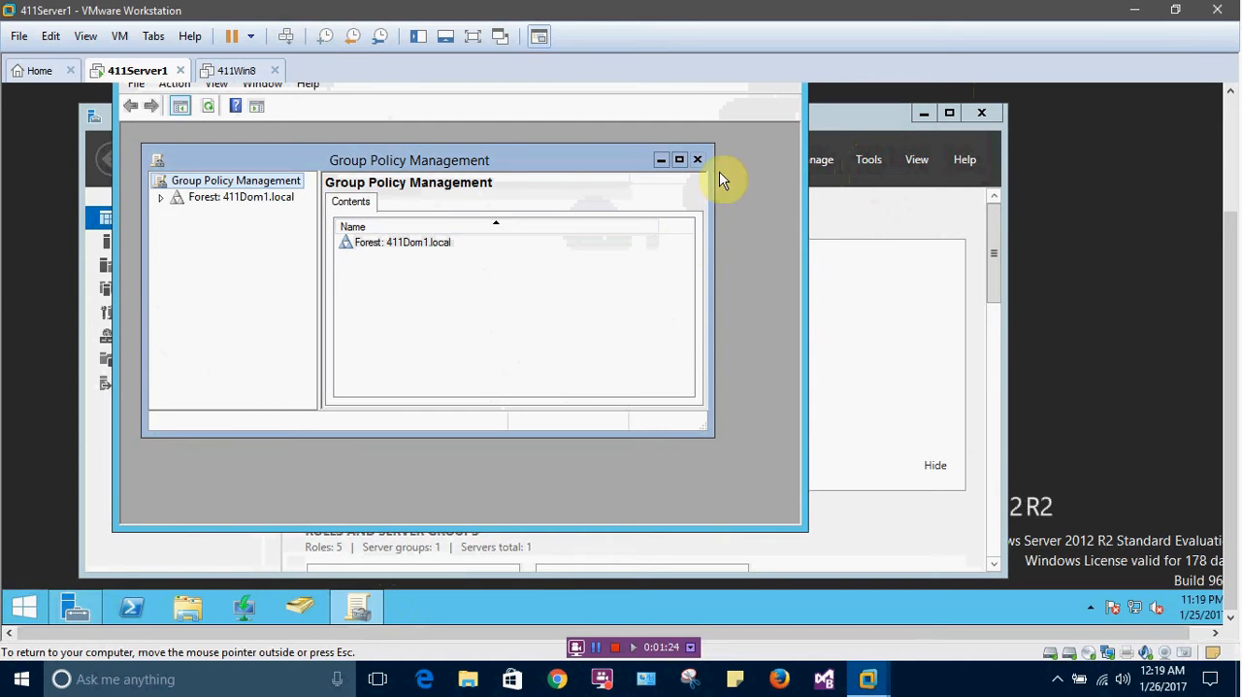
pyautogui.click(677, 161)
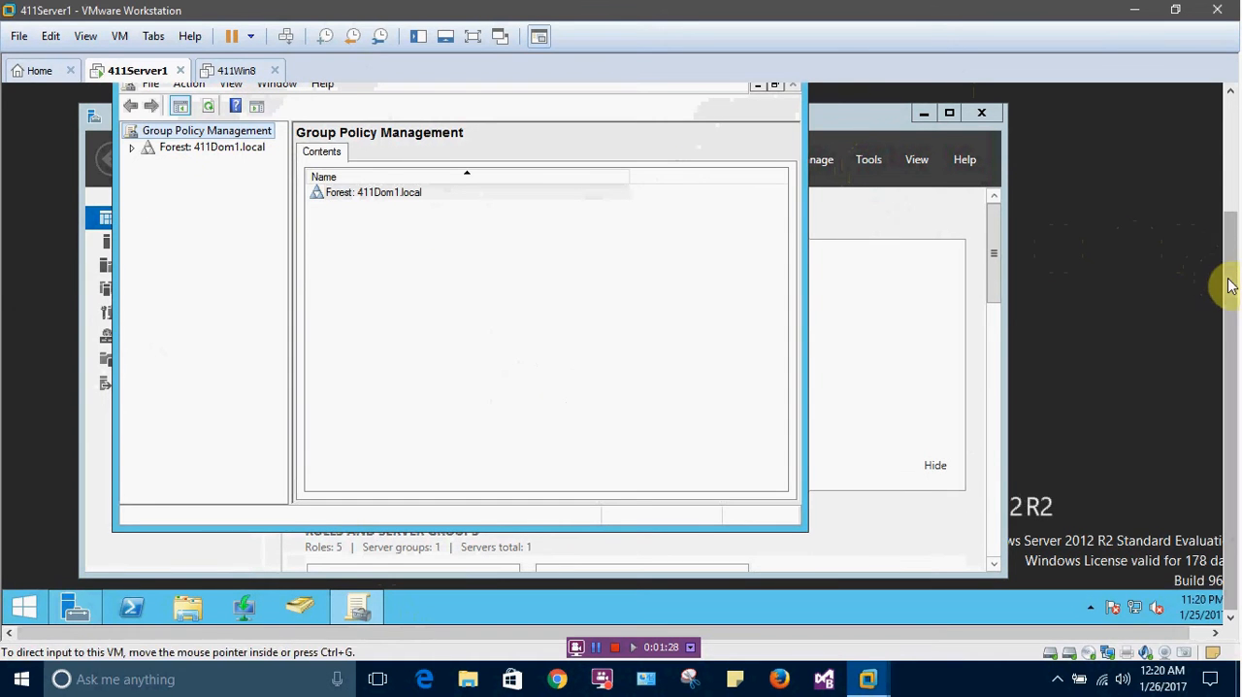
pyautogui.scroll(2, 1229, 285)
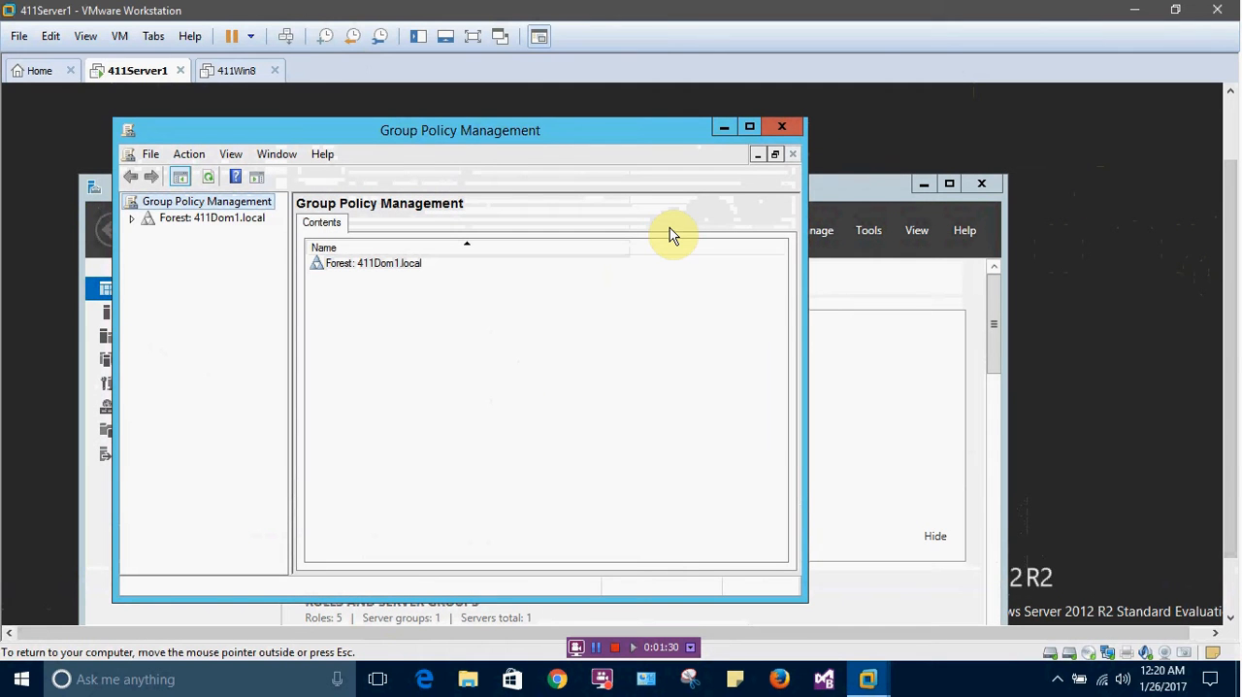
pyautogui.click(749, 127)
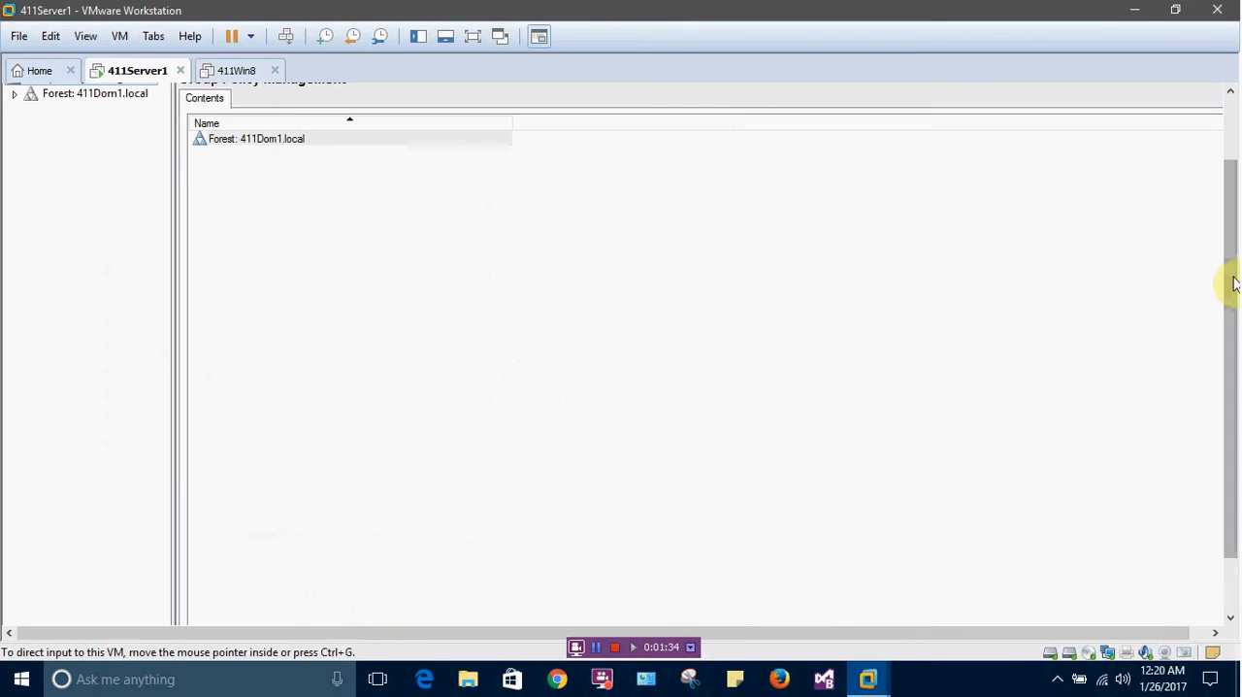
pyautogui.moveTo(1234, 278); pyautogui.dragTo(1220, 195)
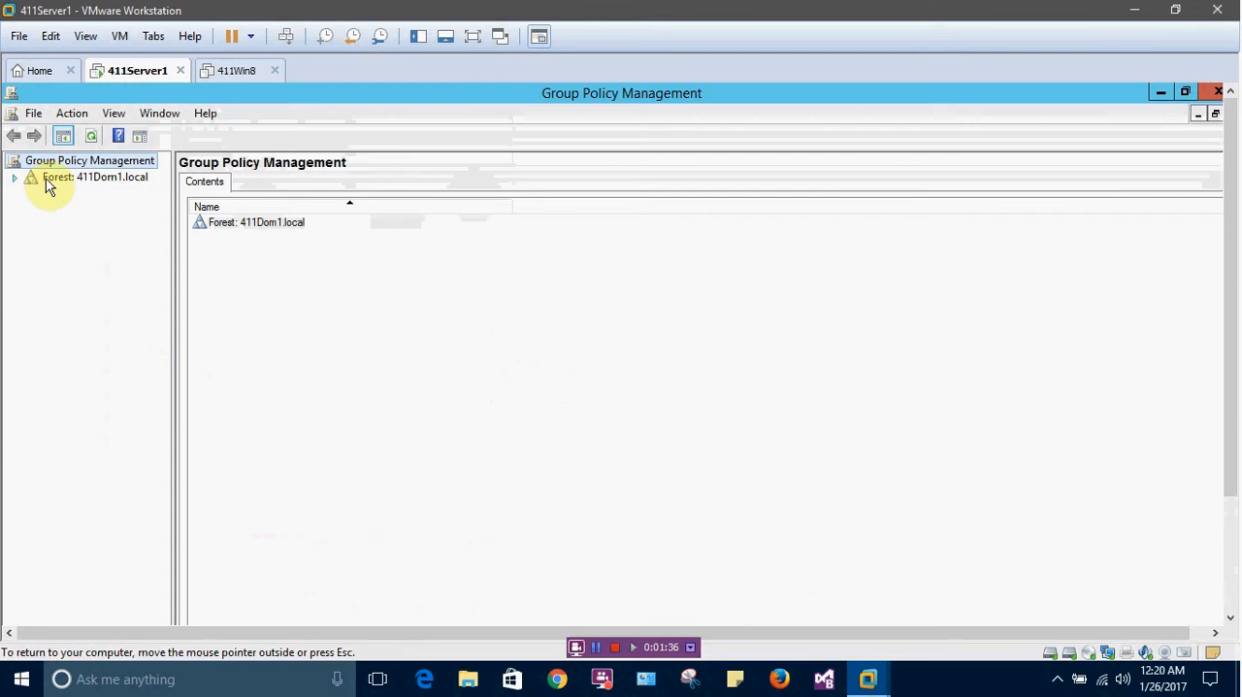
# Expand the forest down to the contents of the 411Dom1.local domain and widen the console tree
pyautogui.click(16, 178)
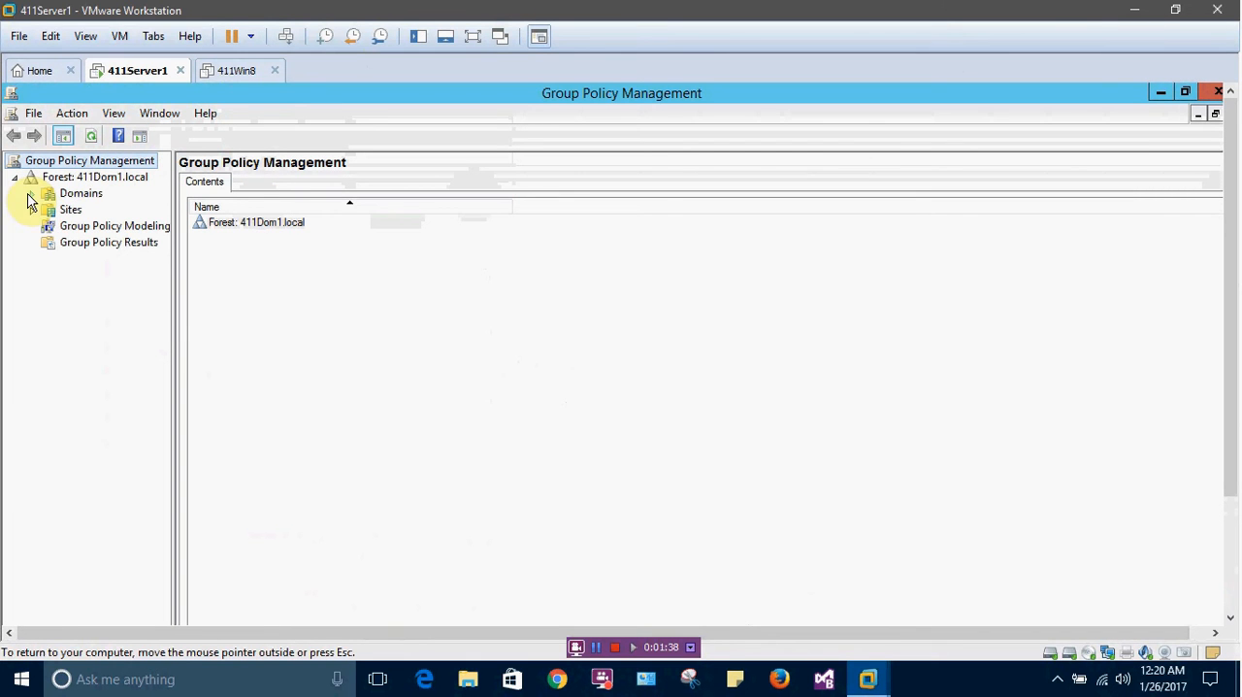
pyautogui.click(234, 317)
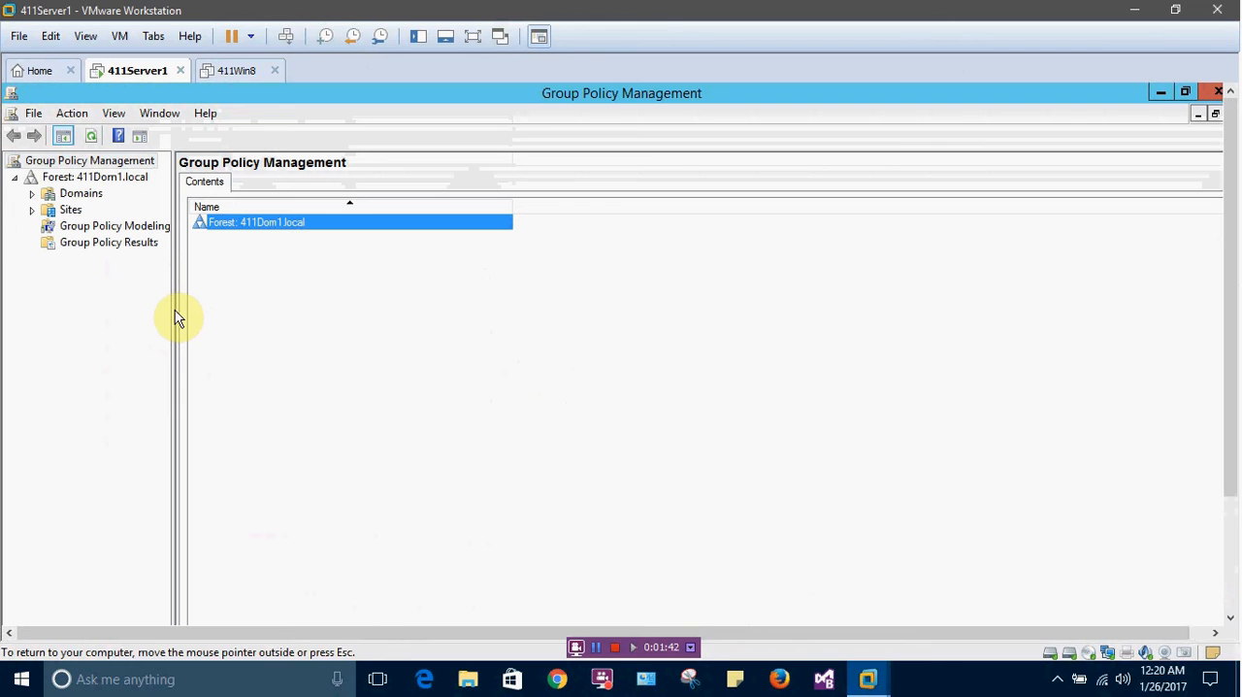
pyautogui.moveTo(172, 312); pyautogui.dragTo(279, 318)
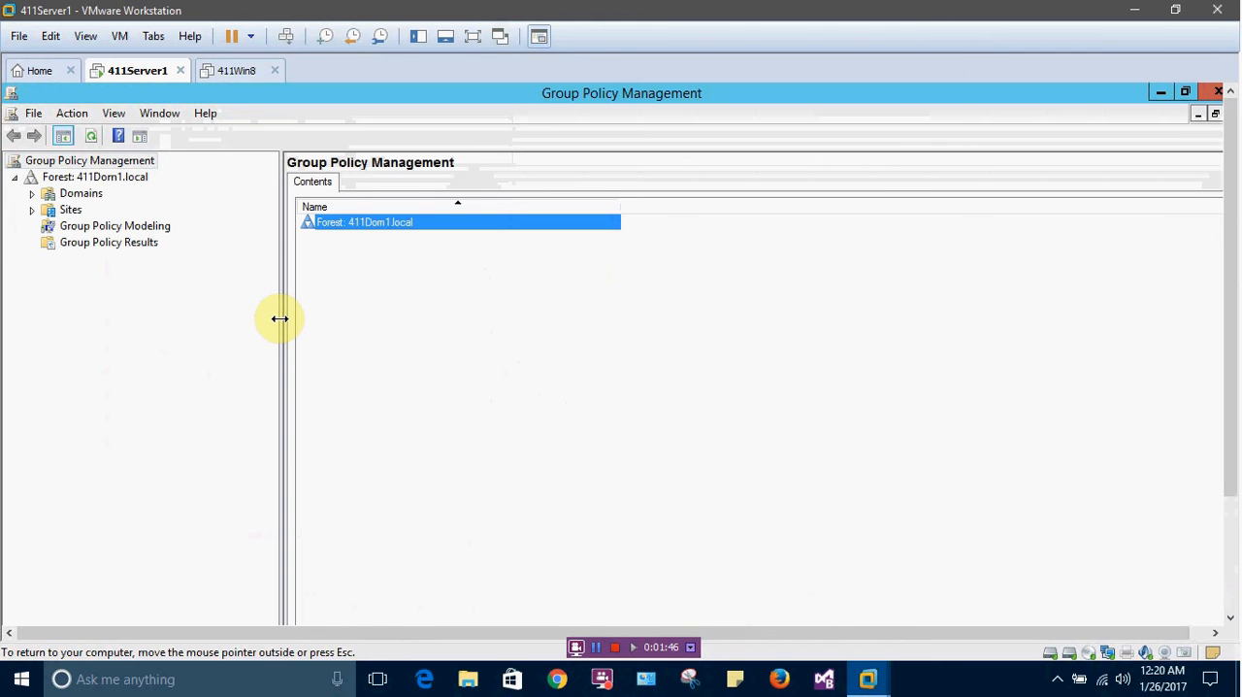
pyautogui.click(33, 194)
pyautogui.click(49, 211)
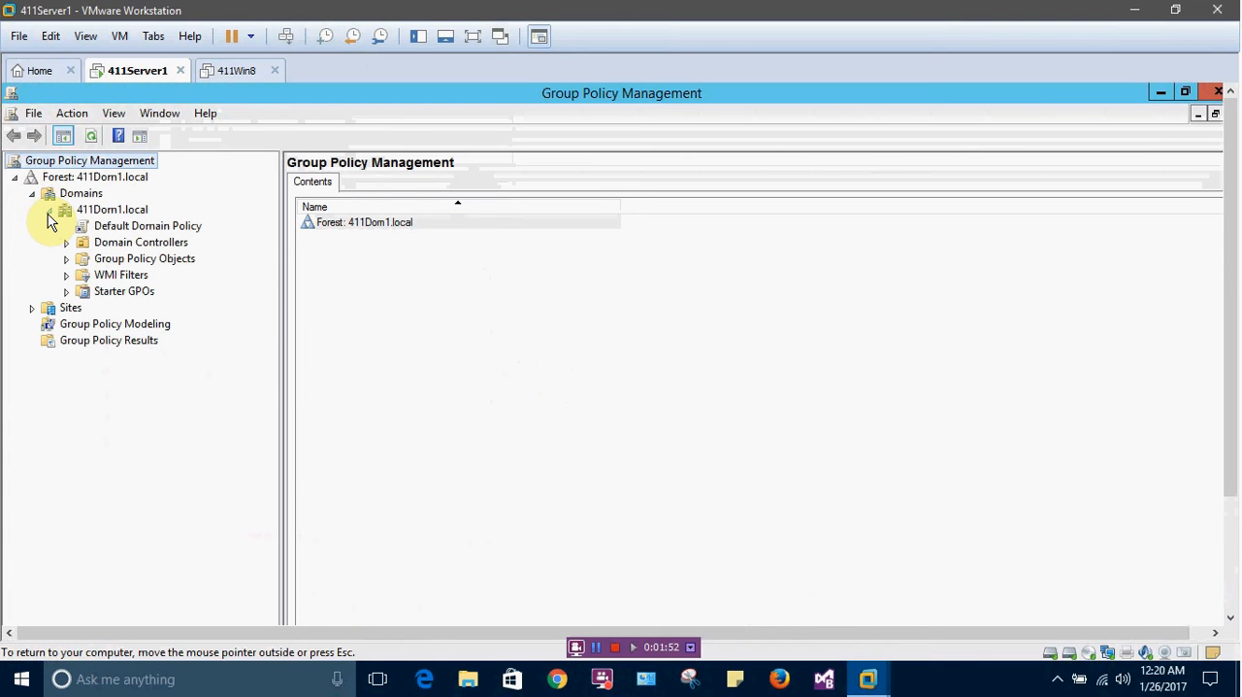
# Create a new group policy object named WSUS-Desktops in the domain's Group Policy Objects container, without a starter GPO
pyautogui.click(121, 261)
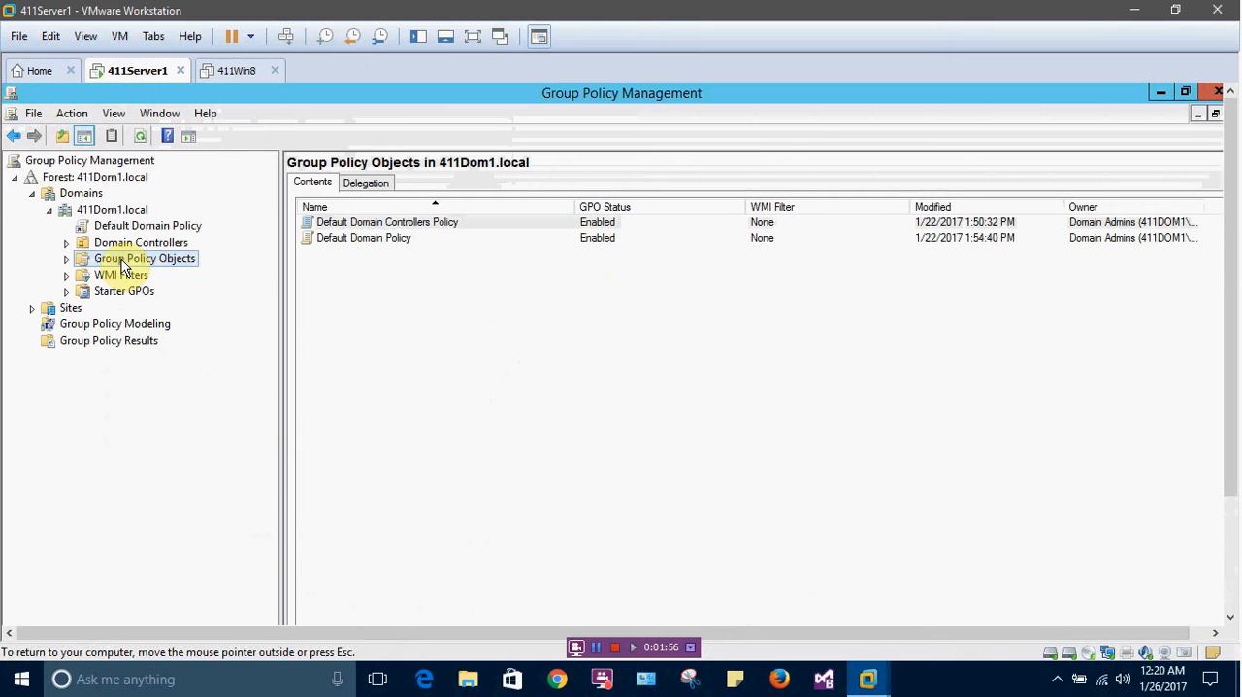
pyautogui.rightClick(123, 264)
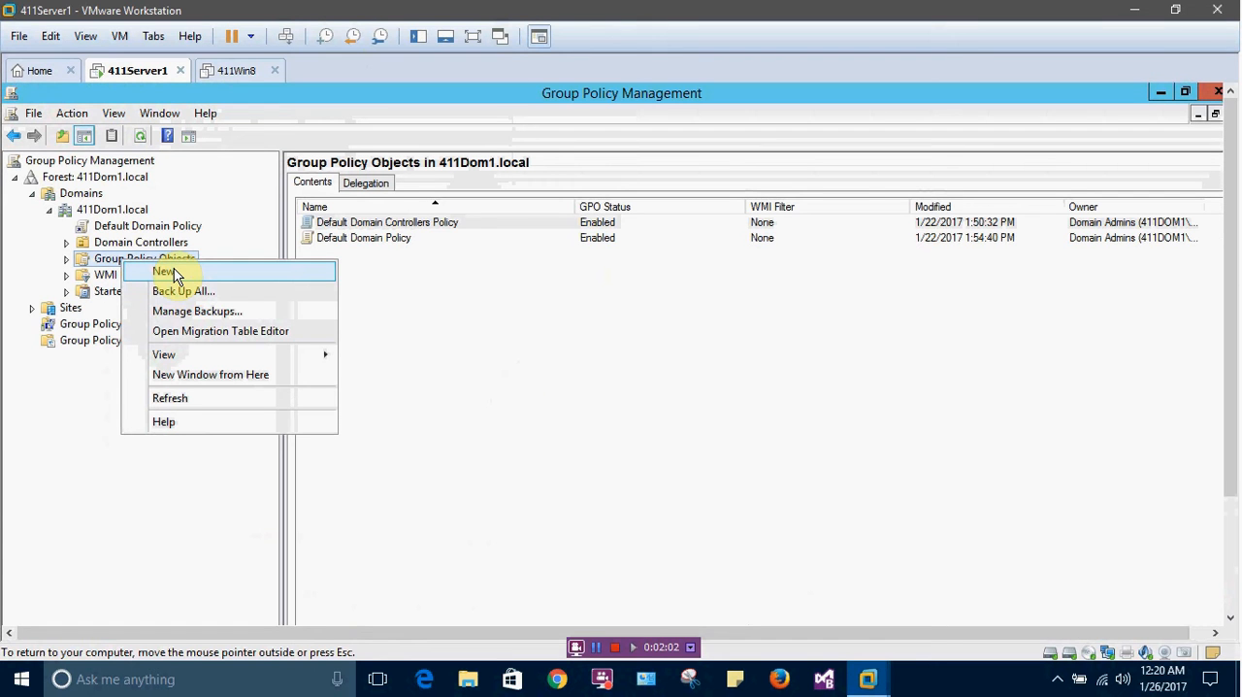
pyautogui.click(167, 272)
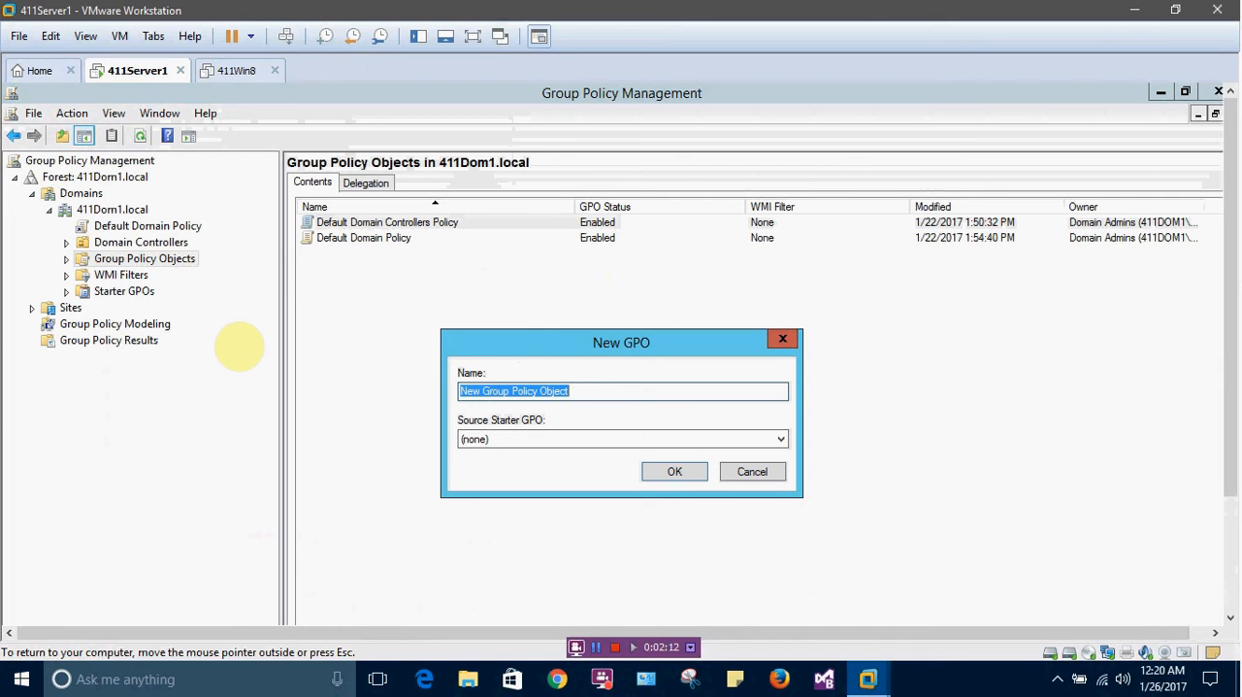
pyautogui.write('WSUS')
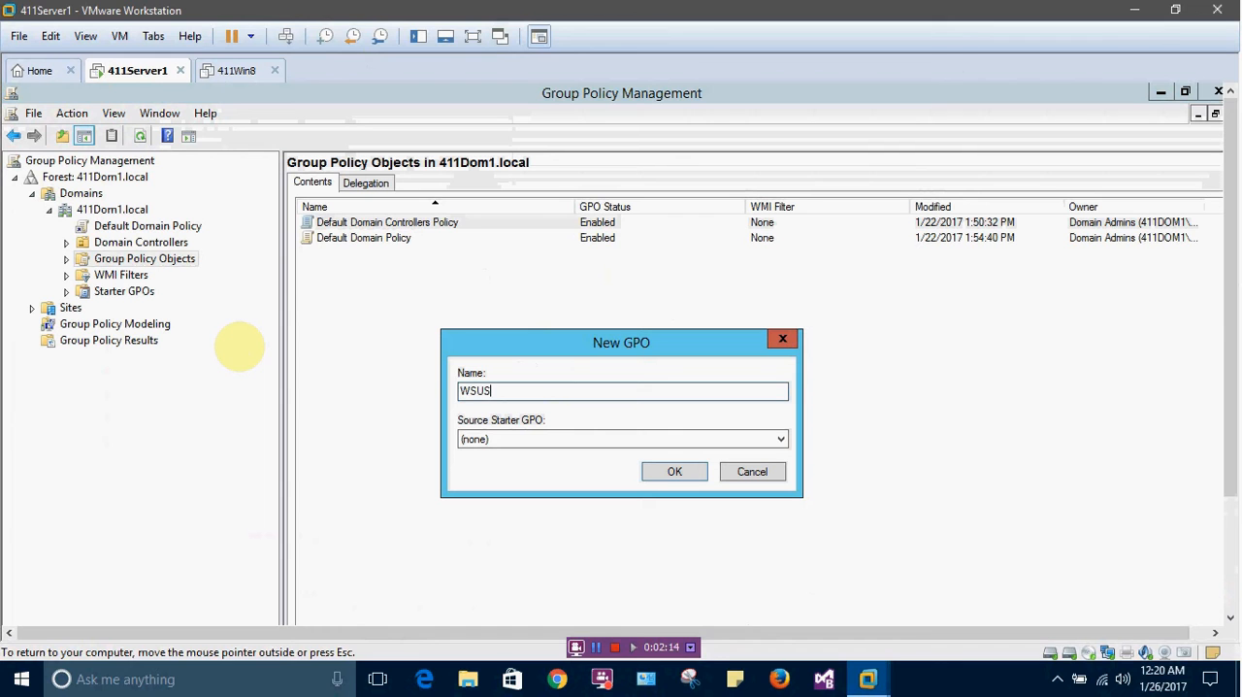
pyautogui.write('-Desktops')
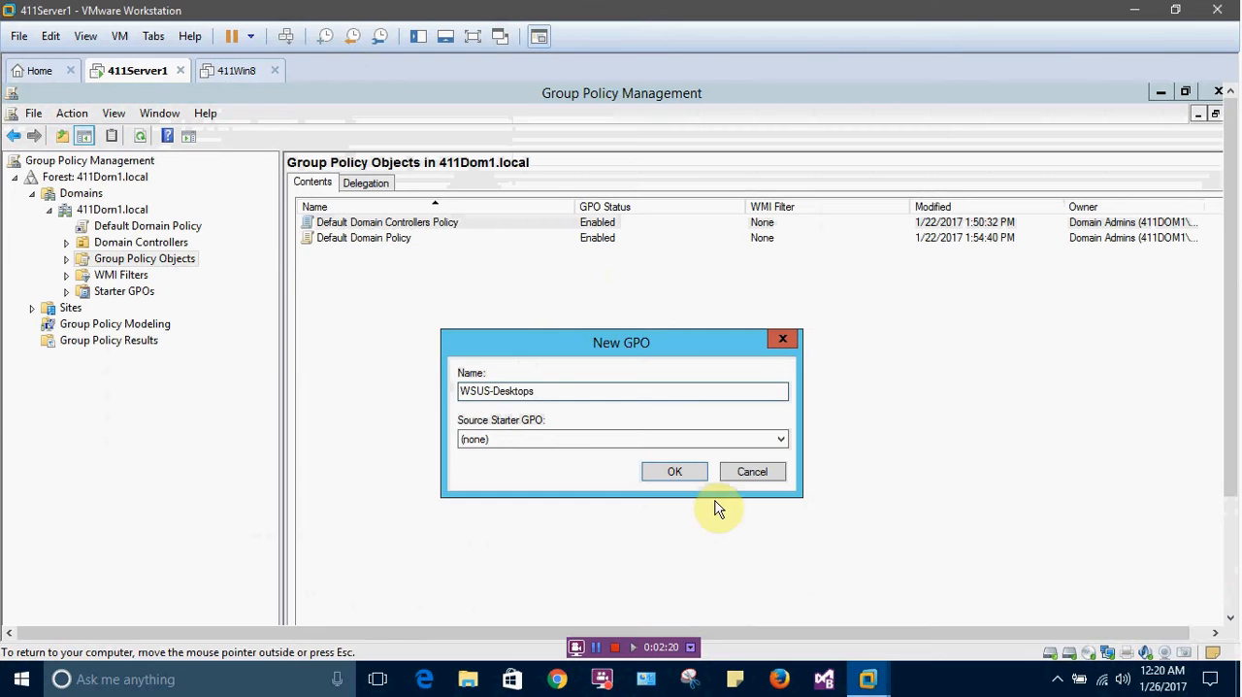
pyautogui.click(674, 470)
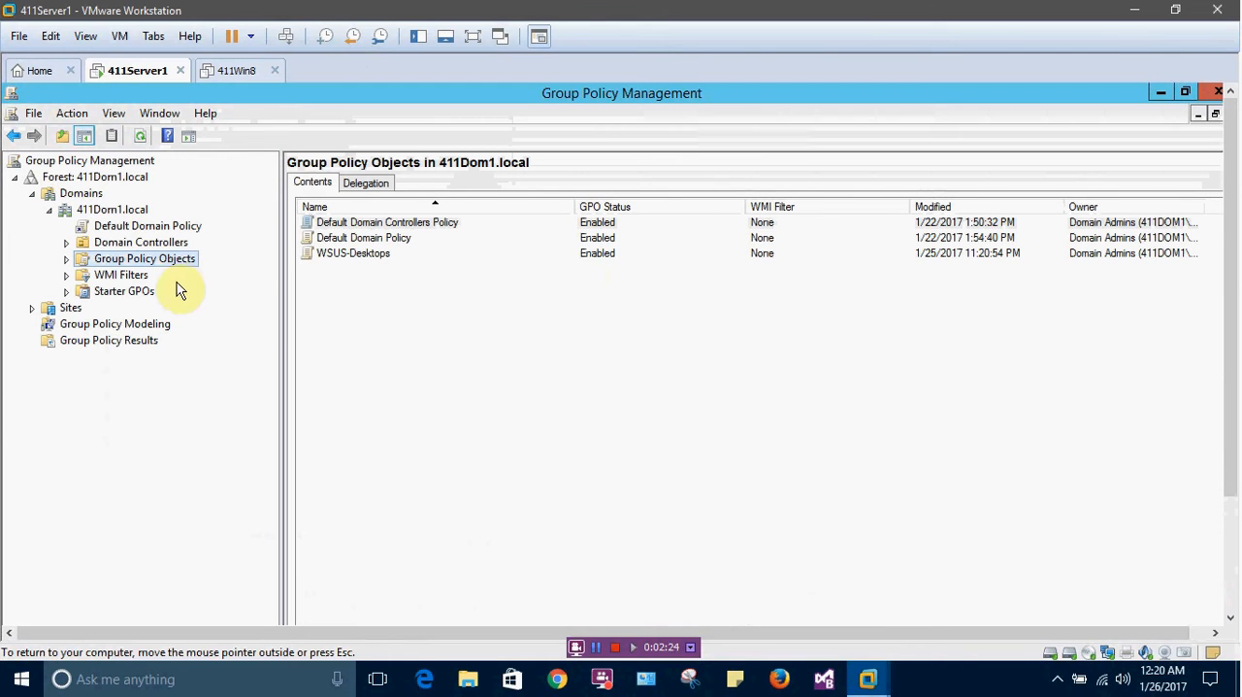
# Open the WSUS-Desktops policy object for editing and maximize the editor window
pyautogui.click(66, 259)
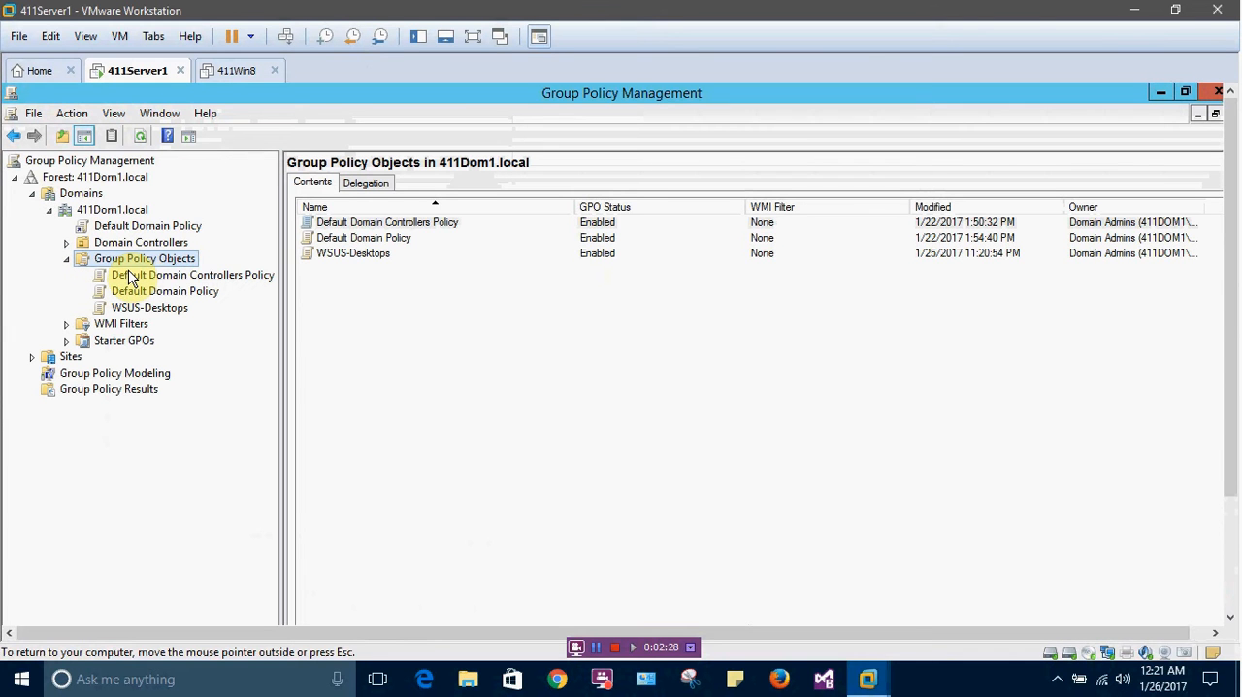
pyautogui.click(136, 309)
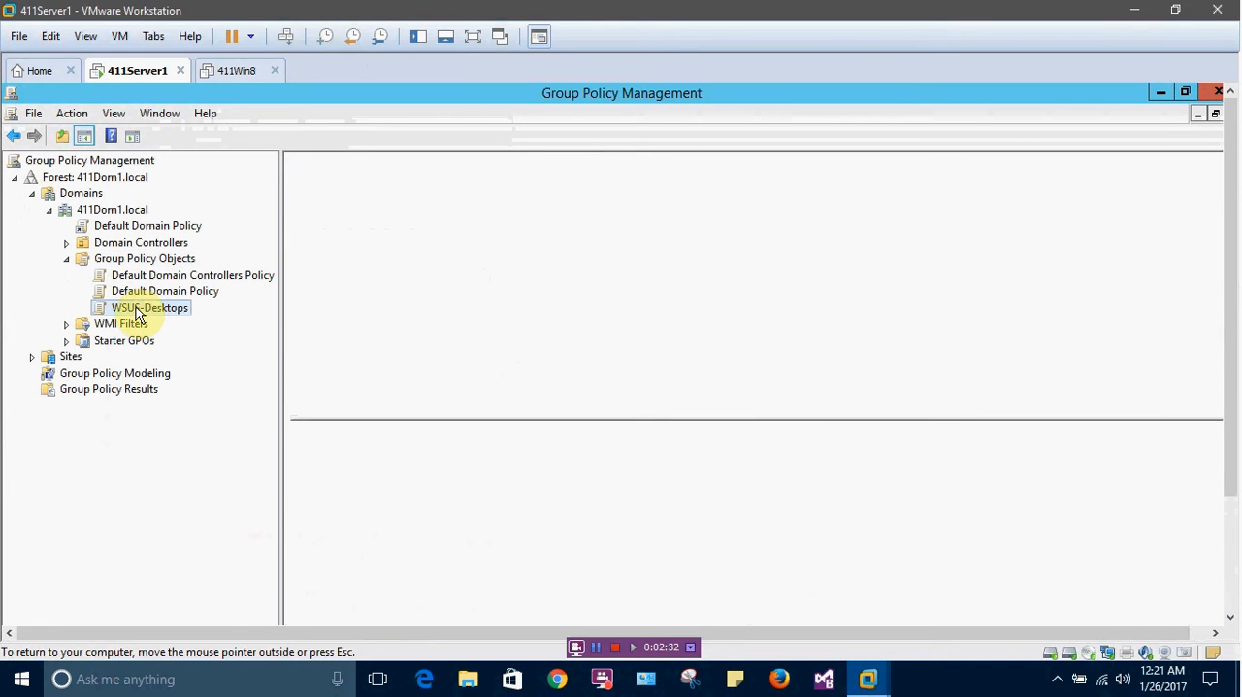
pyautogui.rightClick(136, 307)
pyautogui.click(163, 316)
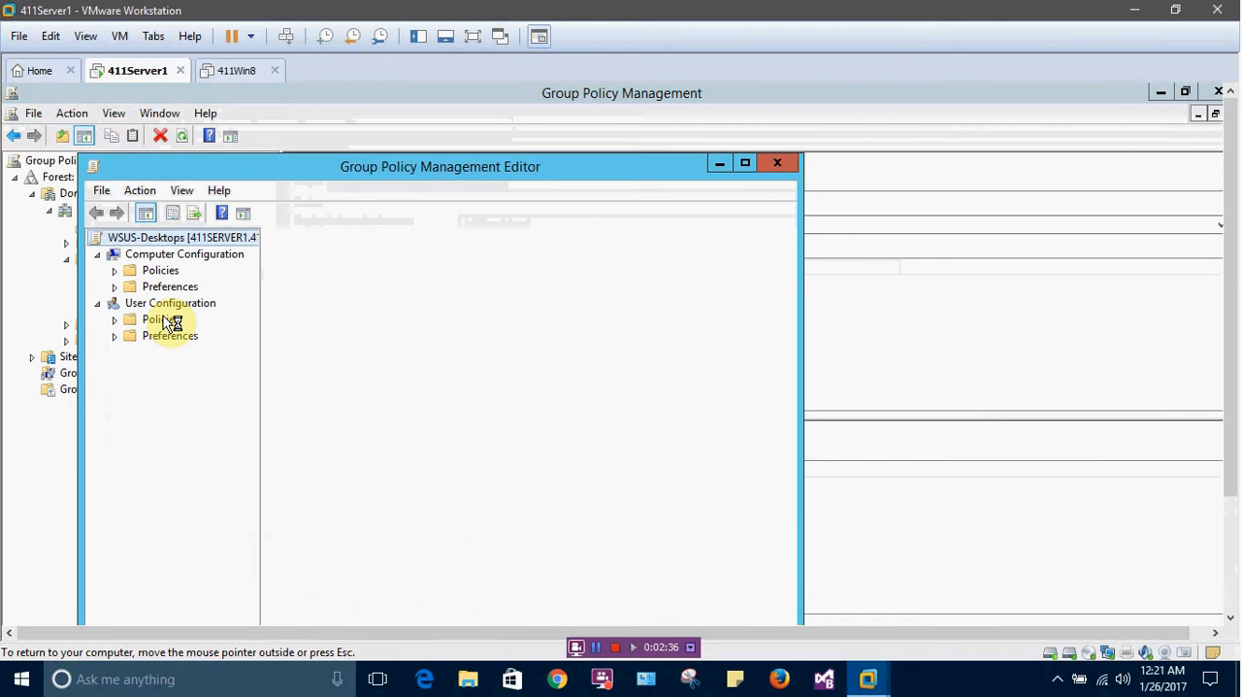
pyautogui.click(745, 164)
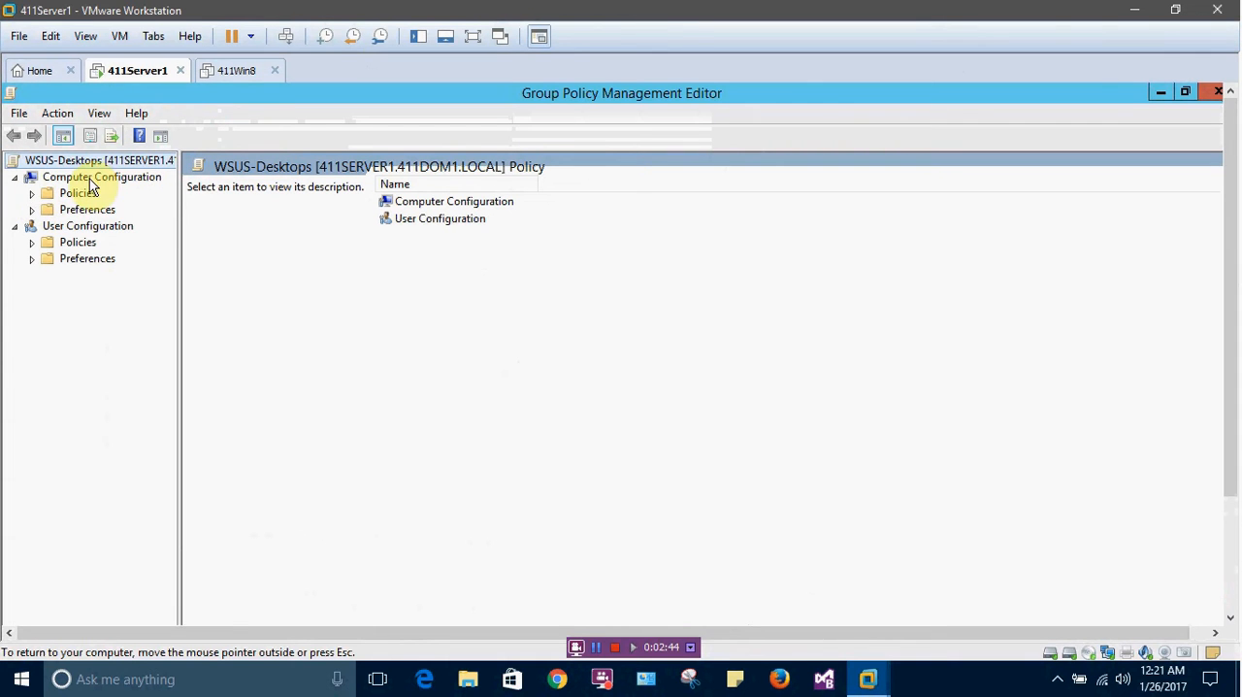
# Show the Windows Update settings under Computer Configuration, Policies, Administrative Templates, Windows Components, with the policy tree widened
pyautogui.click(32, 194)
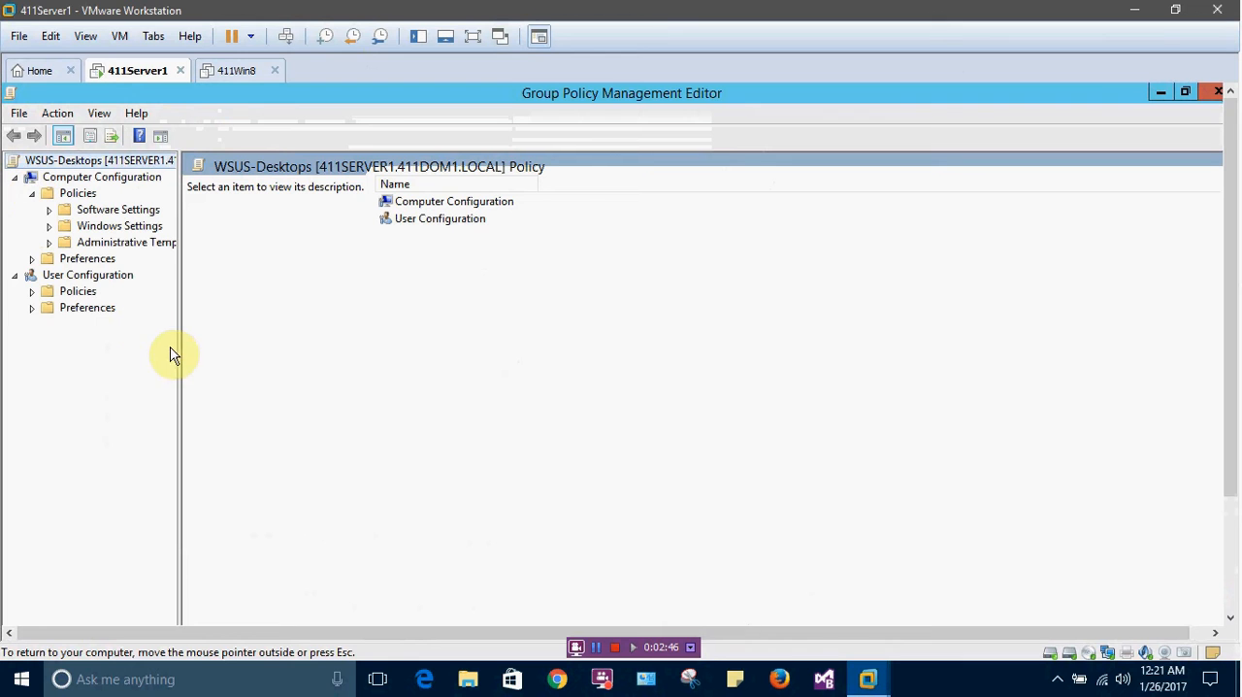
pyautogui.moveTo(178, 351); pyautogui.dragTo(280, 373)
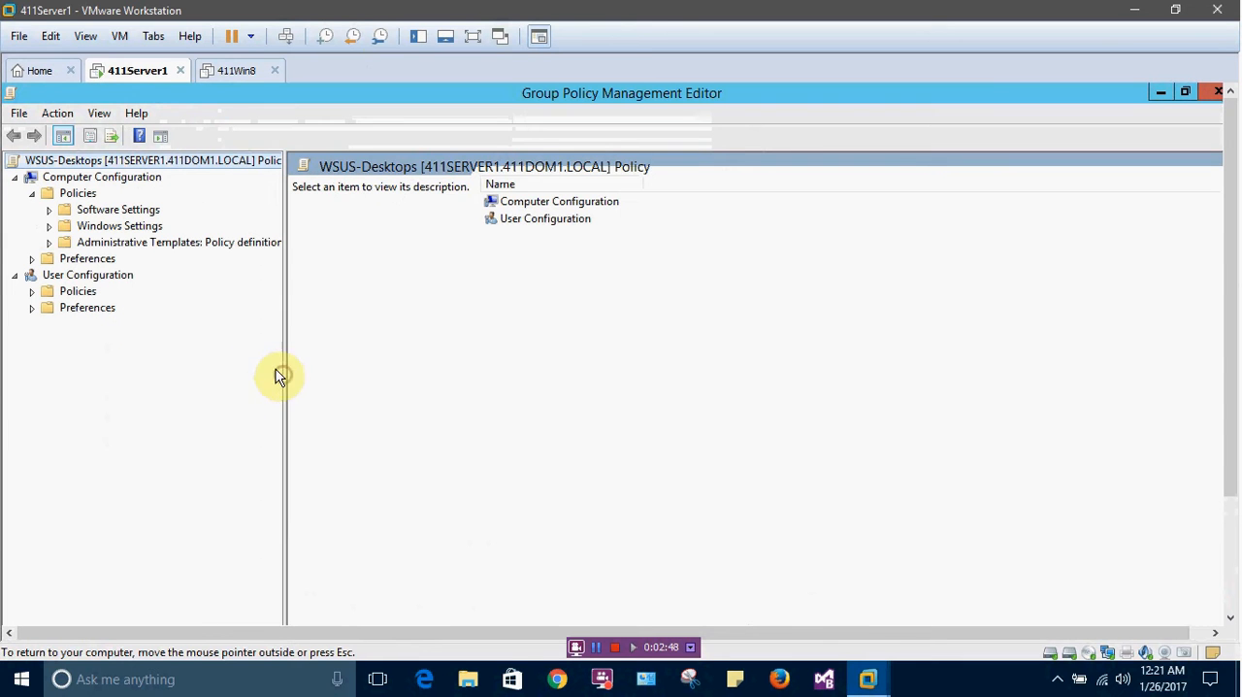
pyautogui.click(50, 243)
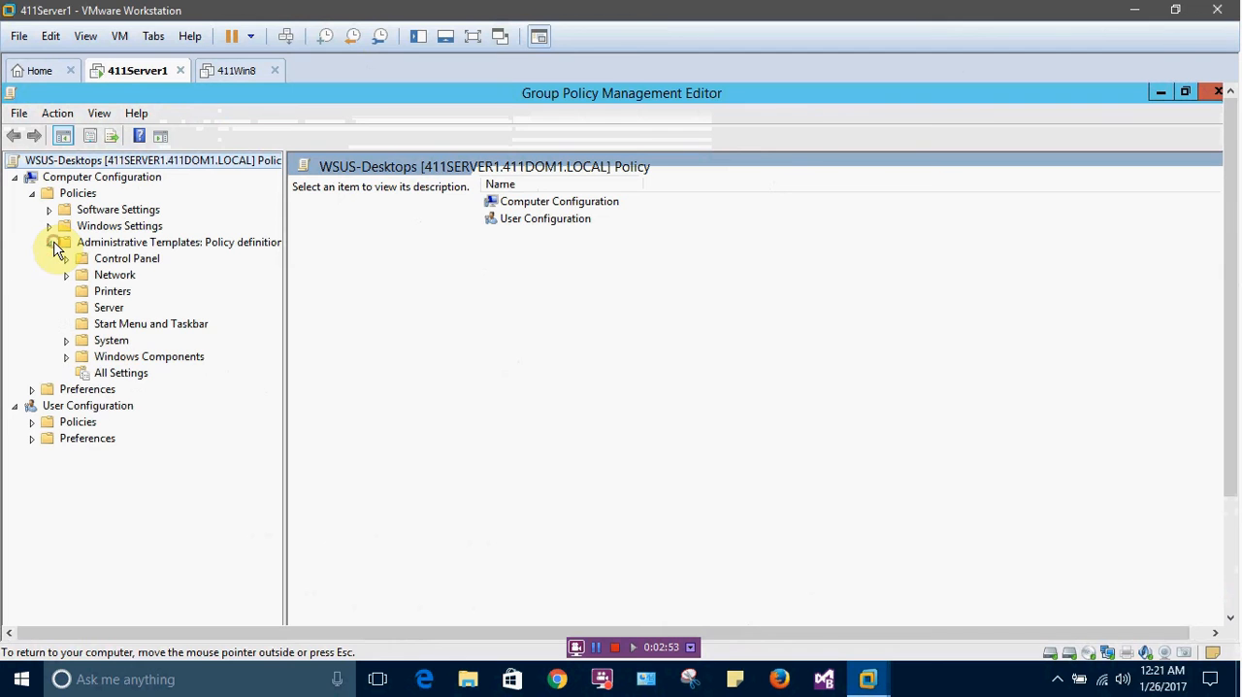
pyautogui.click(67, 357)
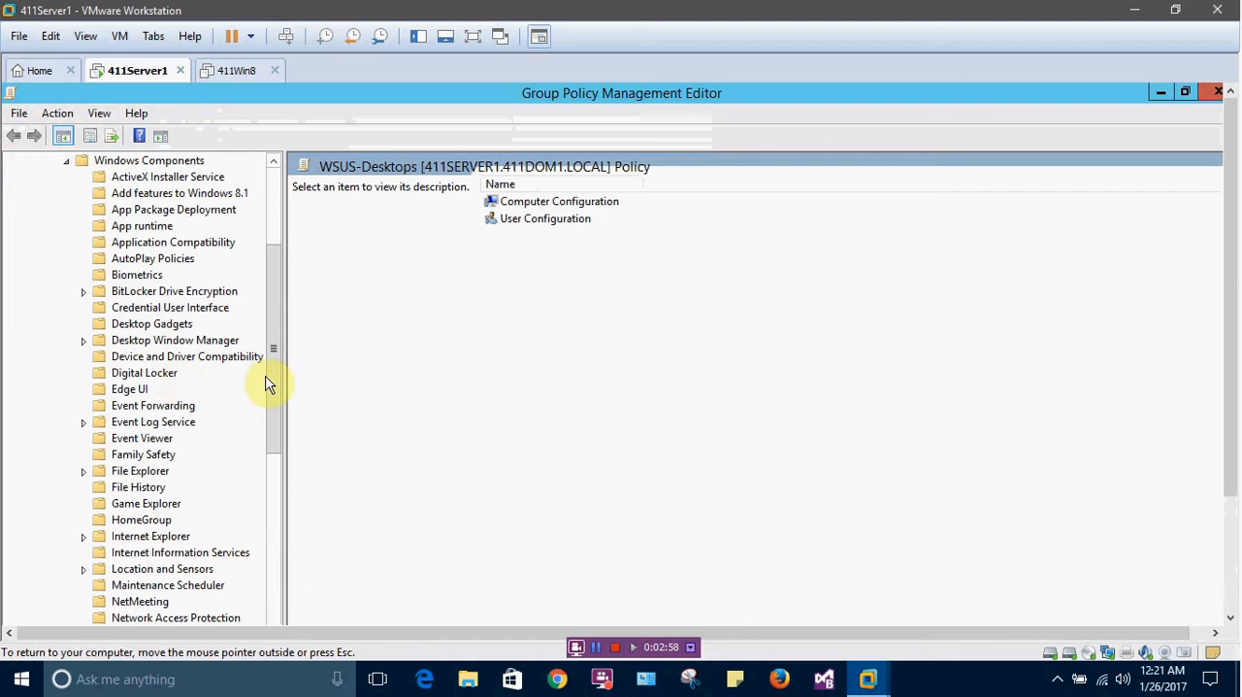
pyautogui.moveTo(273, 382); pyautogui.dragTo(286, 606)
pyautogui.click(171, 571)
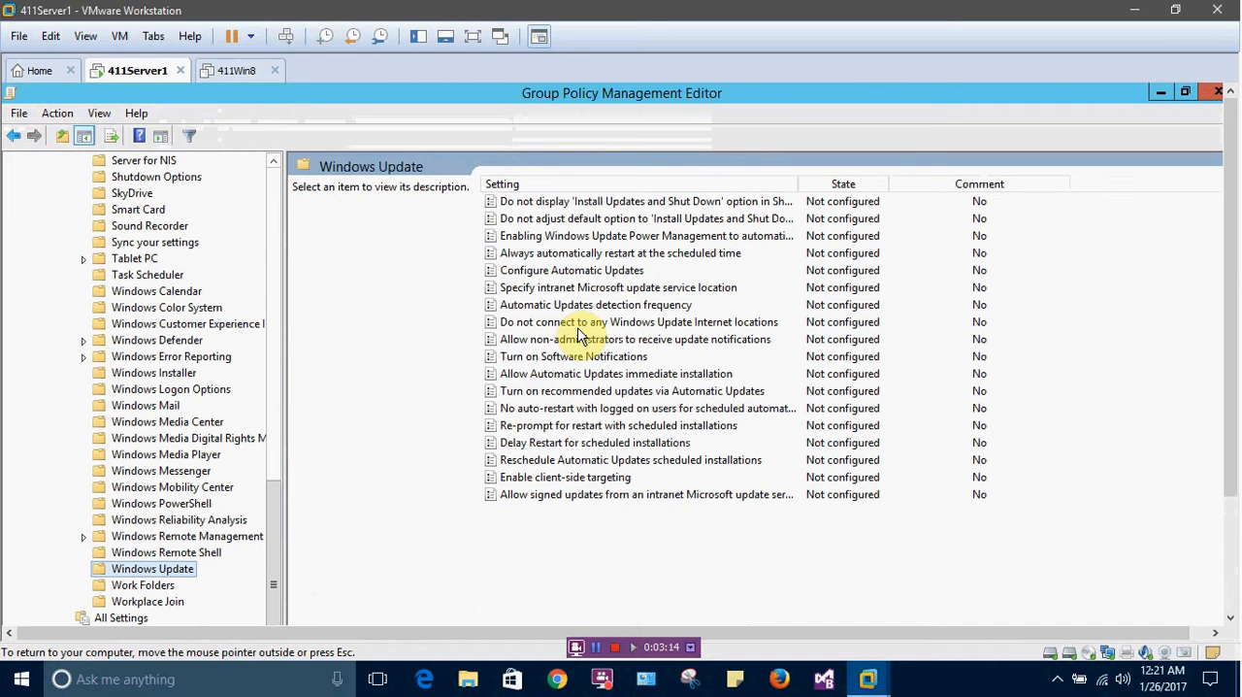
# Enable the client-side targeting policy setting with Desktops as the target group name for this computer
pyautogui.click(564, 479)
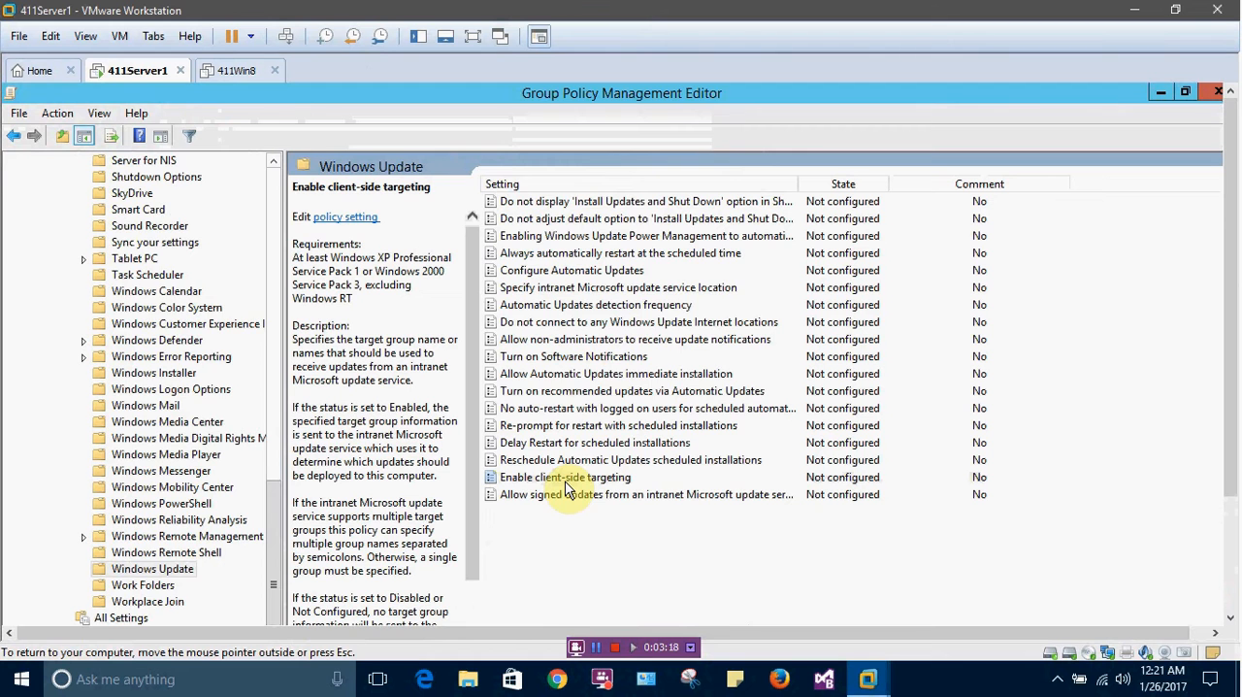
pyautogui.doubleClick(568, 478)
pyautogui.moveTo(402, 194); pyautogui.dragTo(417, 114)
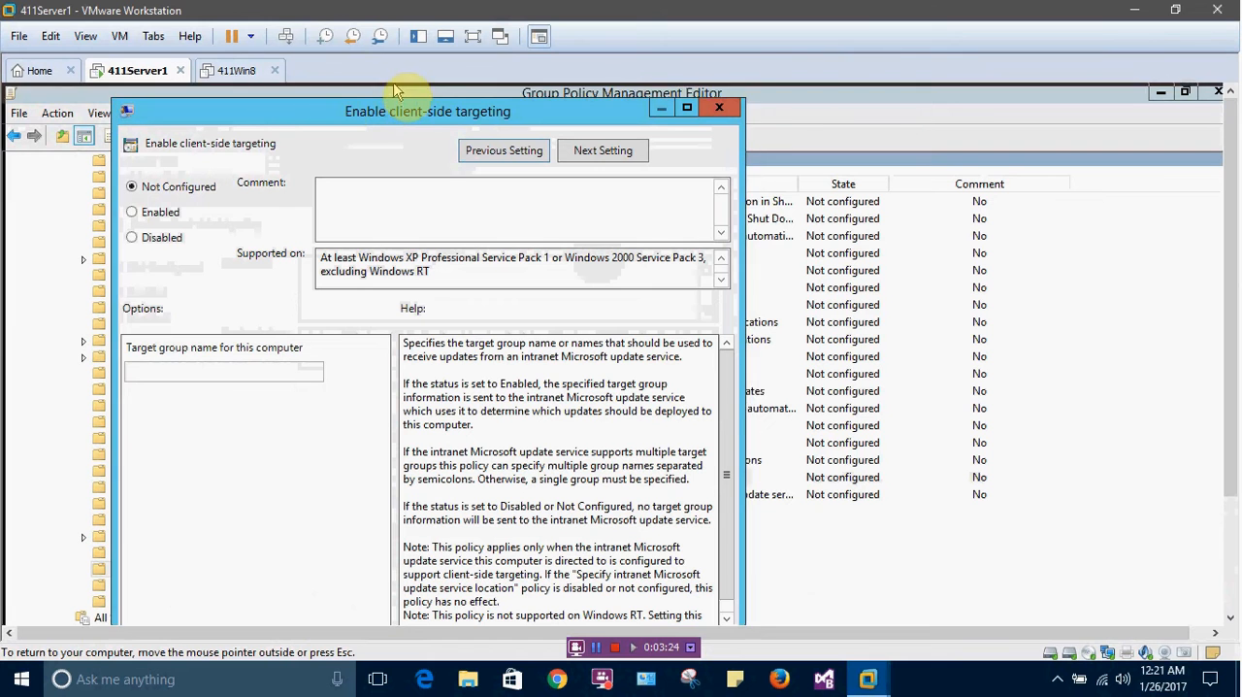
pyautogui.moveTo(400, 113); pyautogui.dragTo(416, 110)
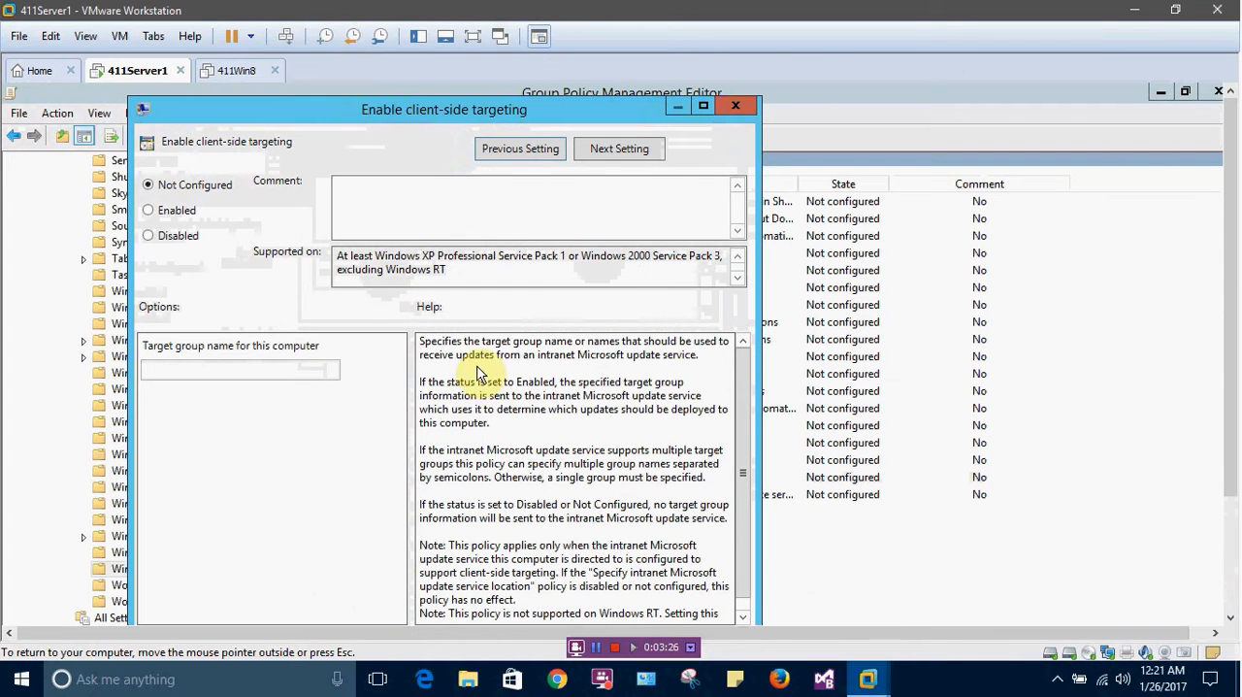
pyautogui.click(149, 211)
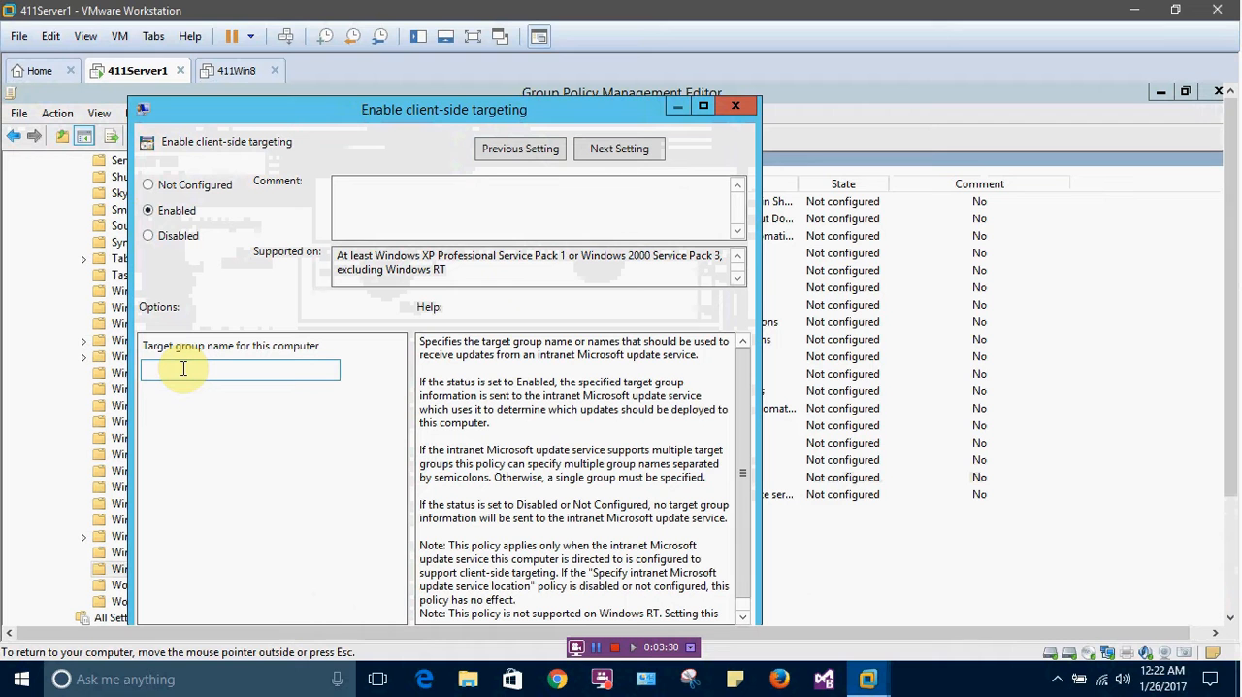
pyautogui.click(184, 368)
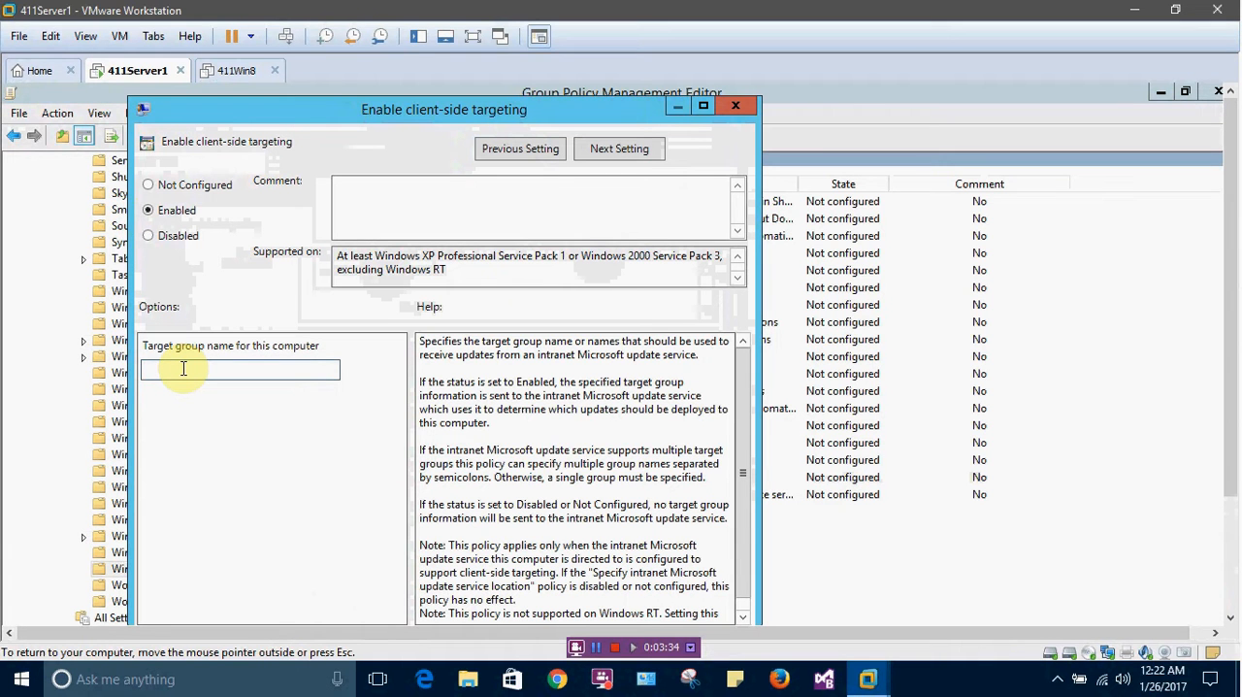
pyautogui.write('Desktops')
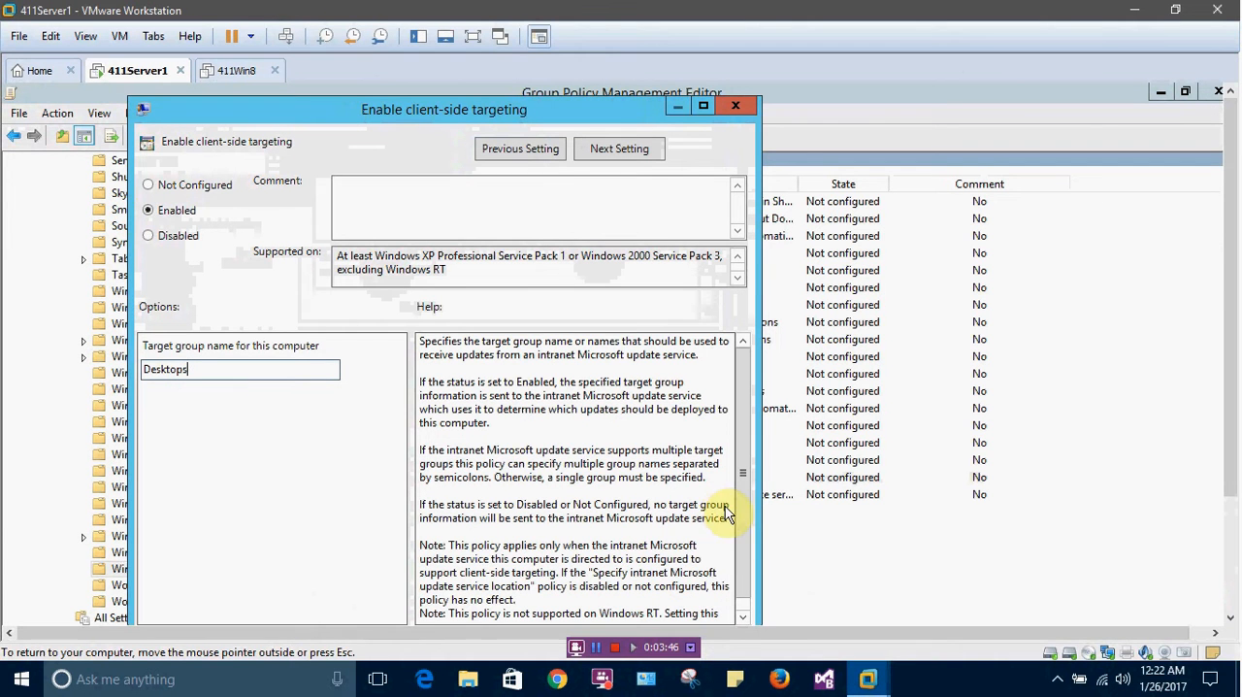
pyautogui.scroll(-1, 740, 527)
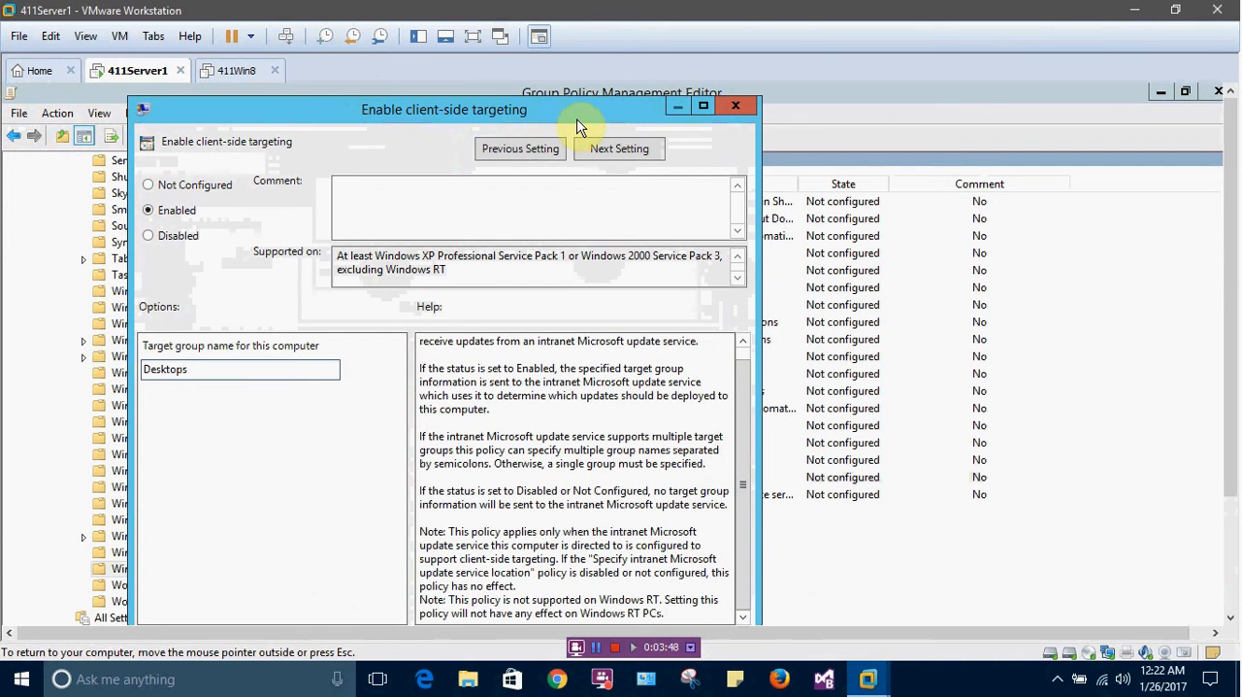
pyautogui.moveTo(580, 118); pyautogui.dragTo(585, 88)
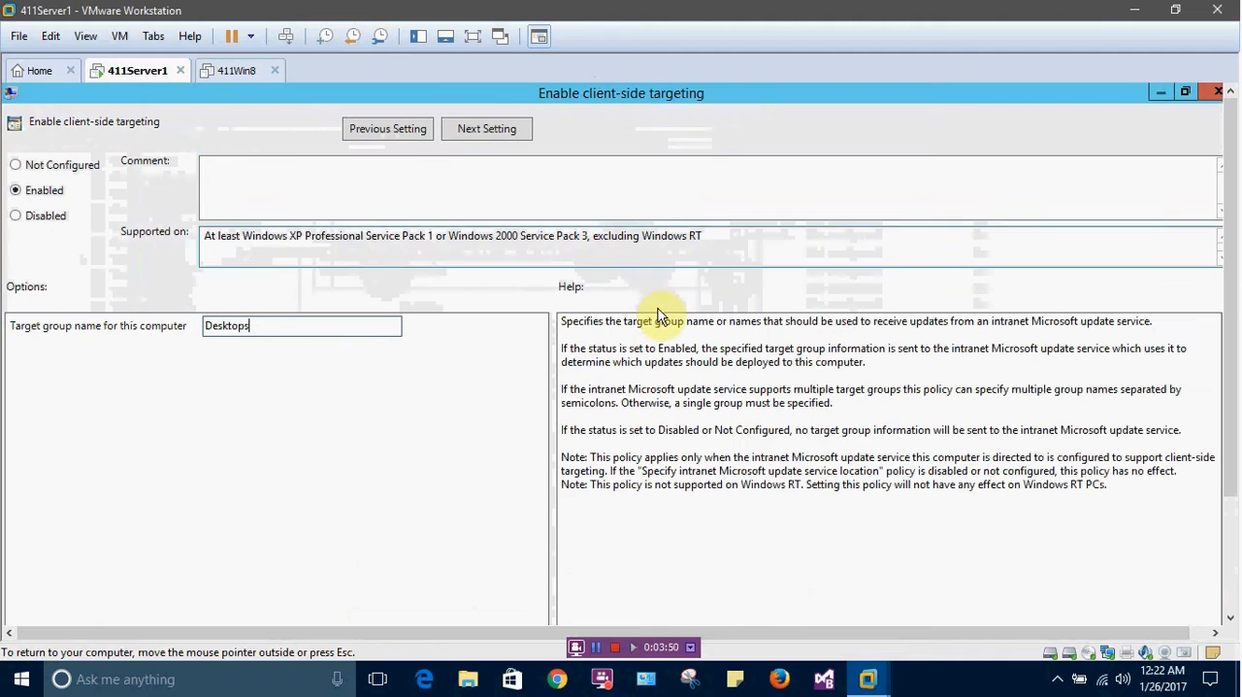
pyautogui.moveTo(1232, 375); pyautogui.dragTo(1232, 489)
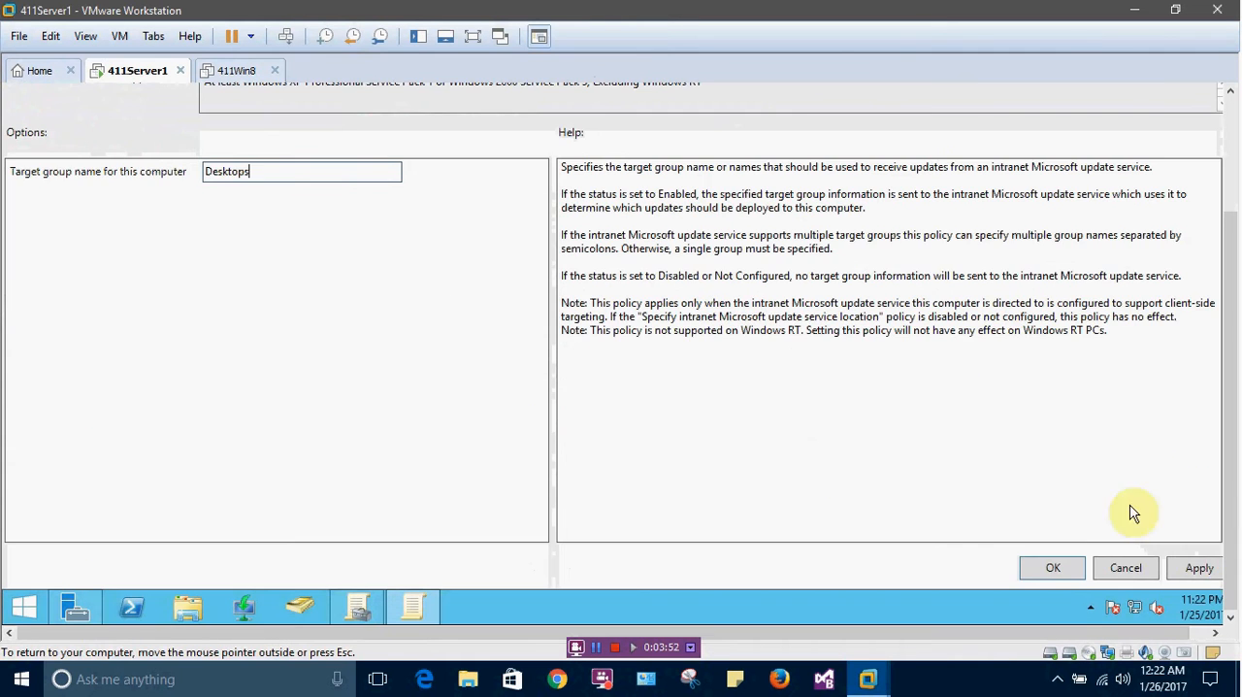
pyautogui.click(1047, 569)
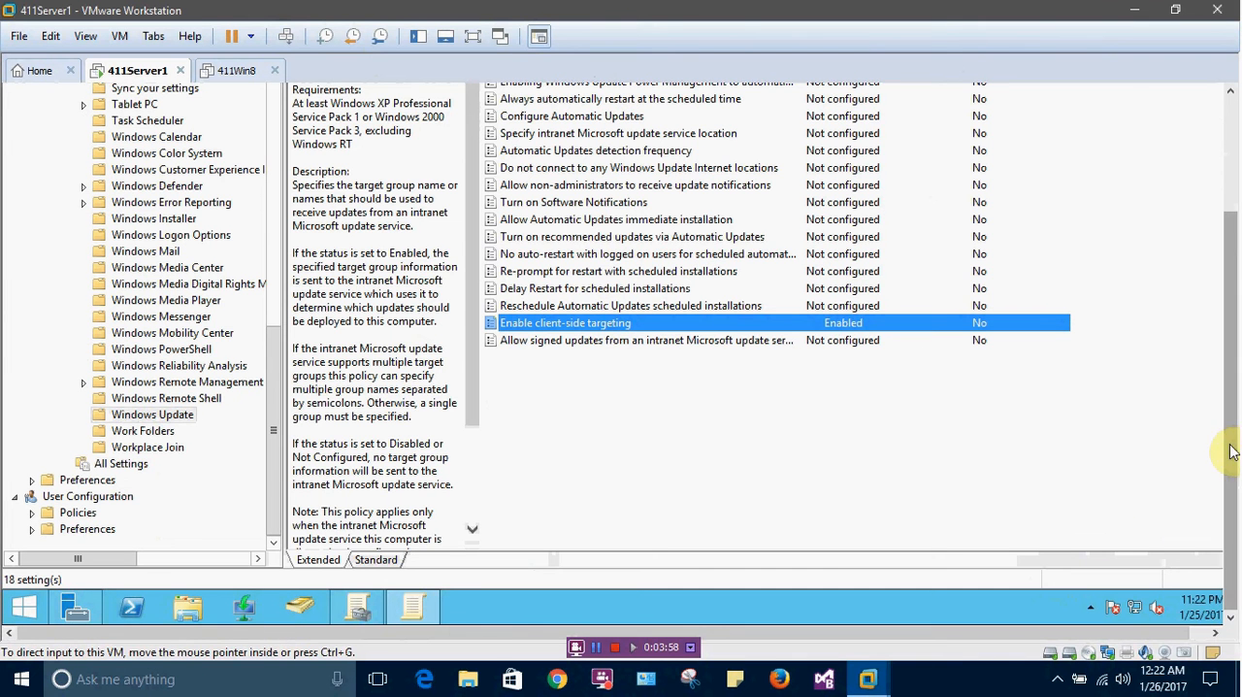
# Enable the Configure Automatic Updates setting, keeping the option 3 - Auto download and notify for install
pyautogui.moveTo(1228, 443); pyautogui.dragTo(1223, 361)
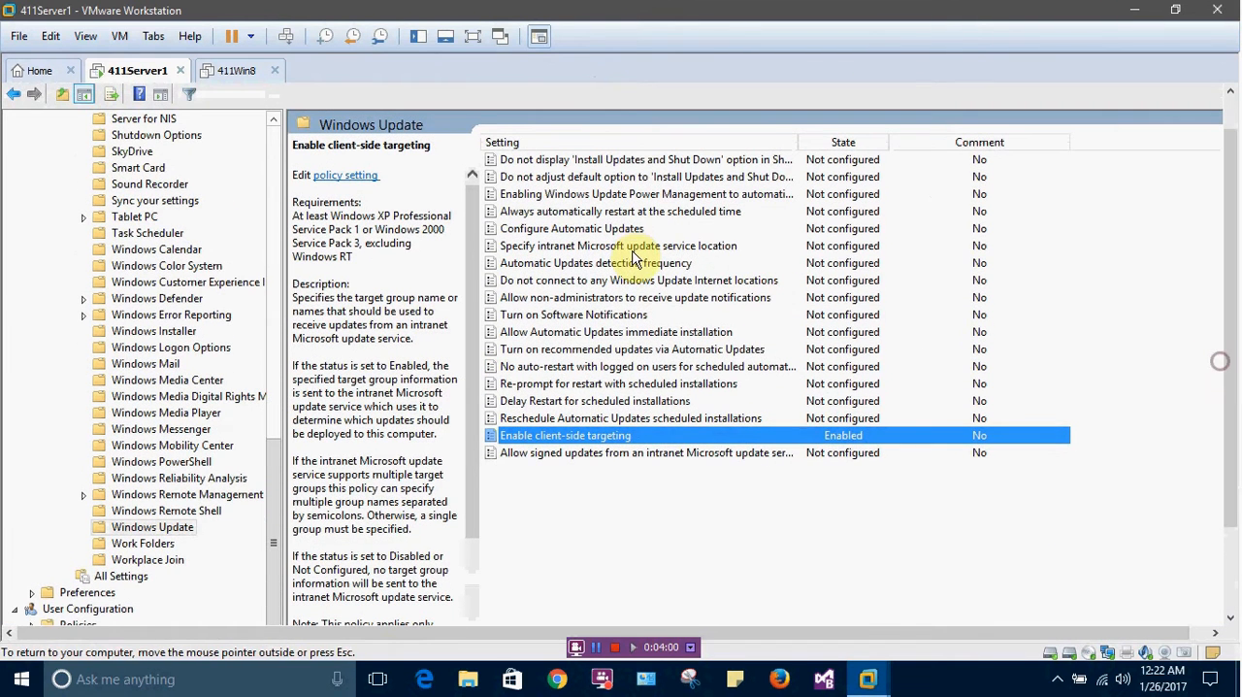
pyautogui.doubleClick(564, 230)
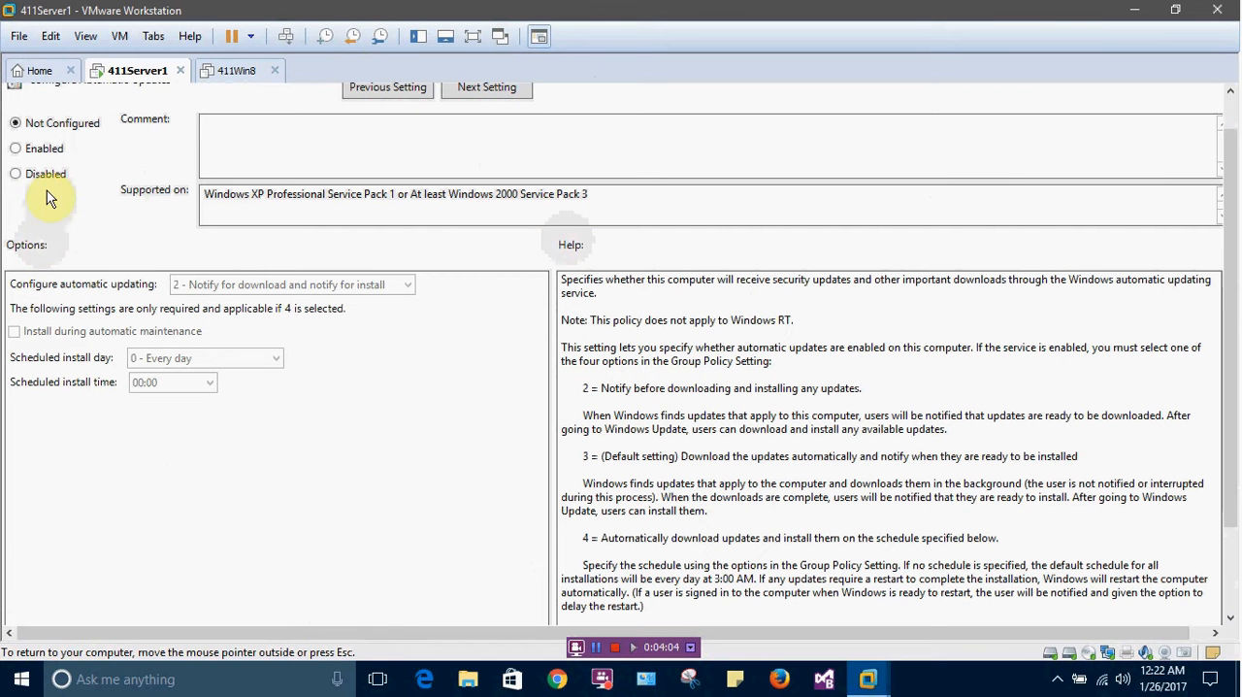
pyautogui.click(16, 148)
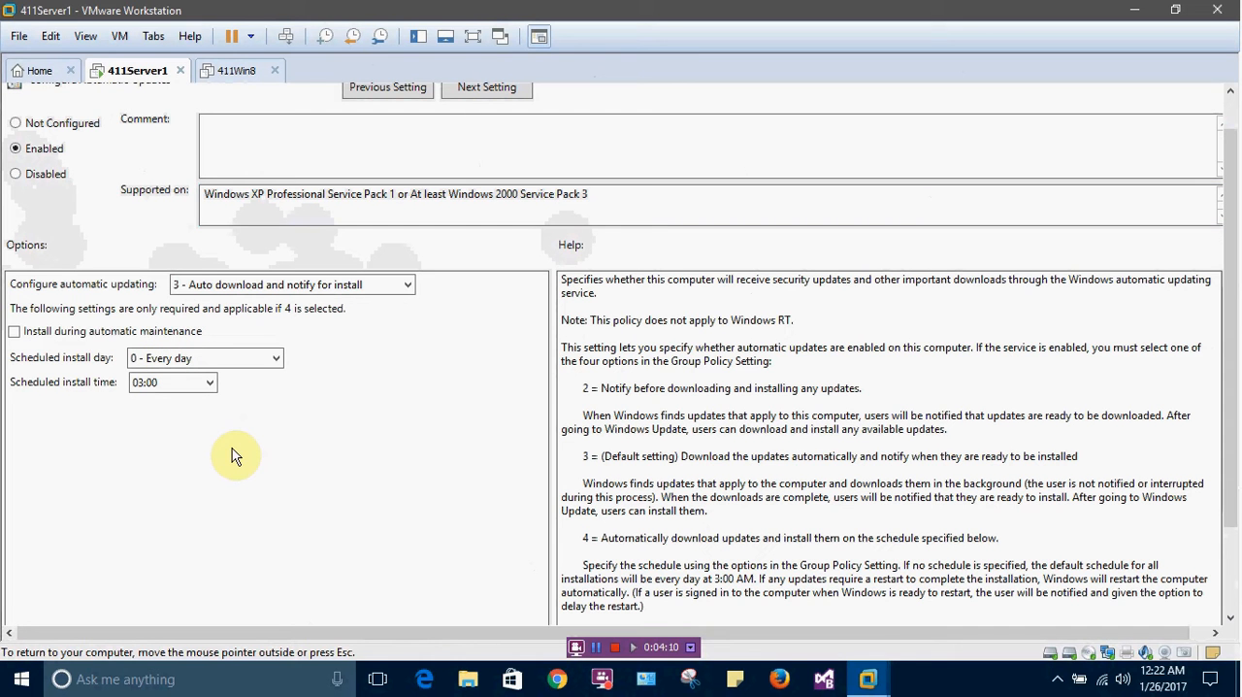
pyautogui.click(226, 286)
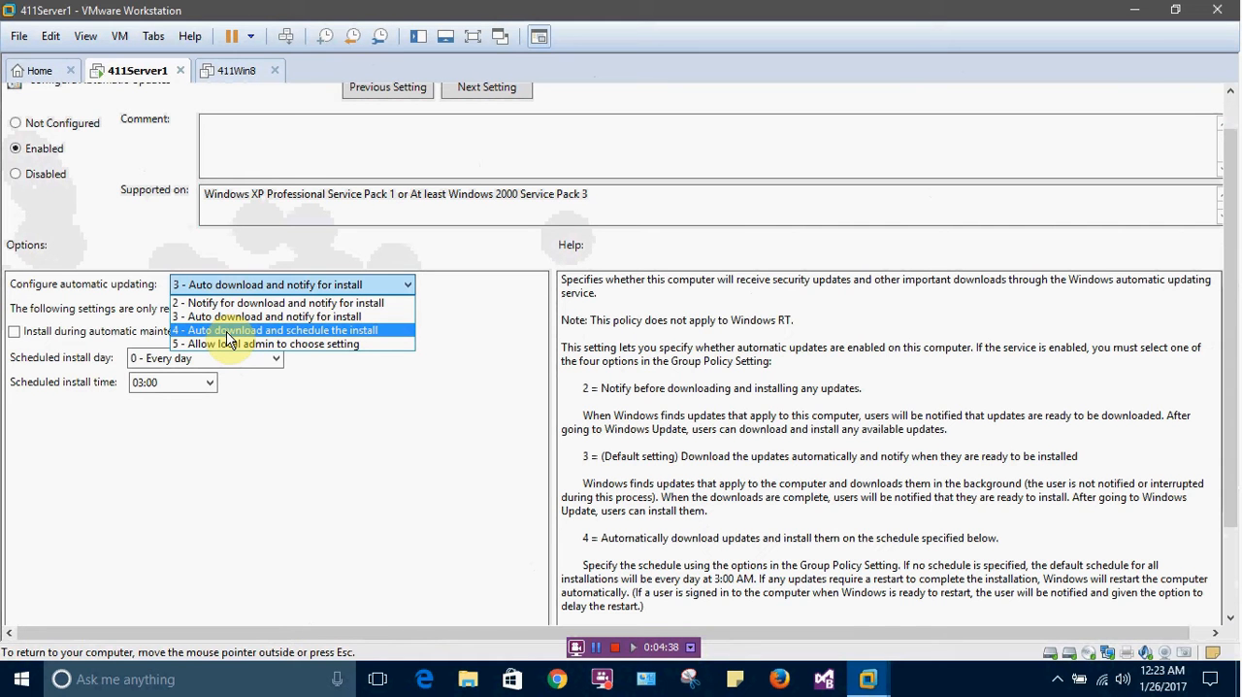
pyautogui.click(247, 284)
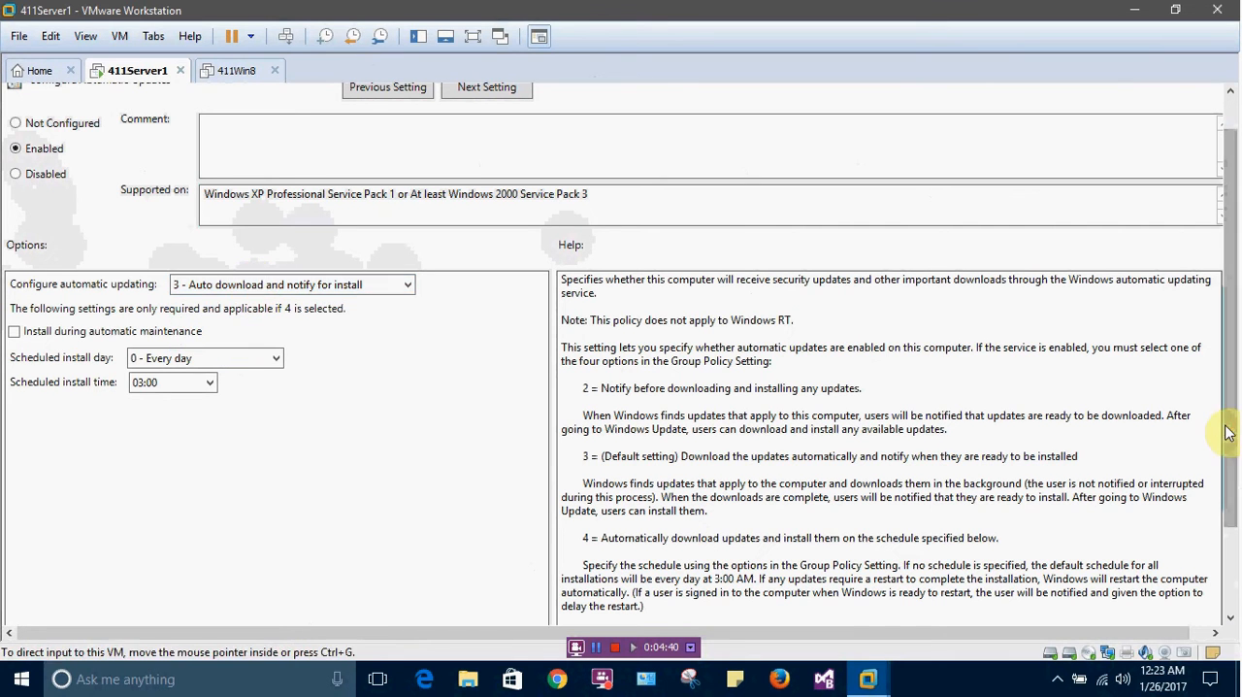
pyautogui.scroll(-3, 1227, 434)
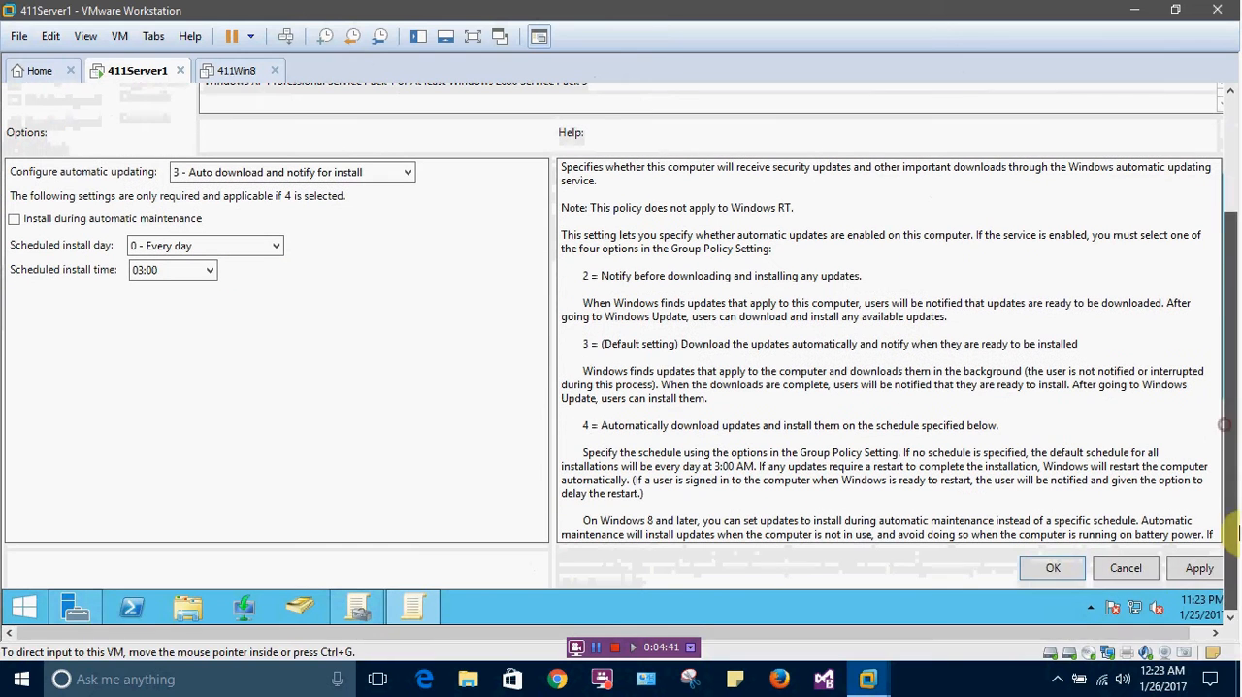
pyautogui.click(1053, 571)
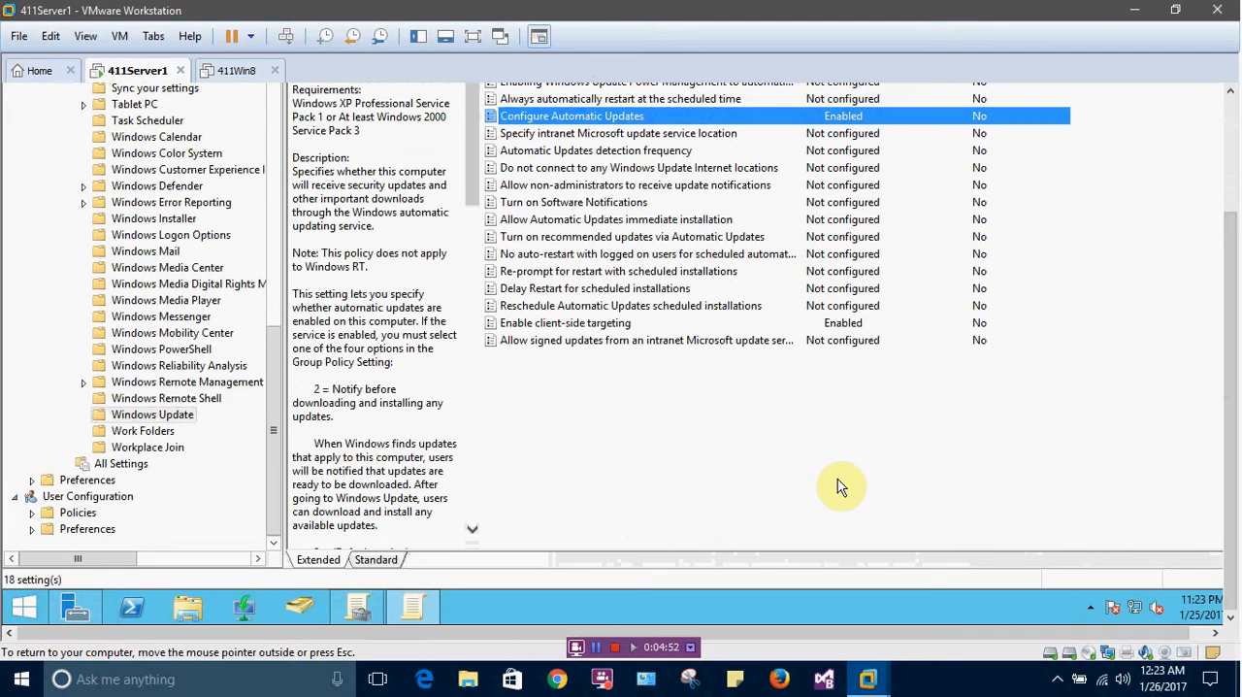
pyautogui.doubleClick(575, 136)
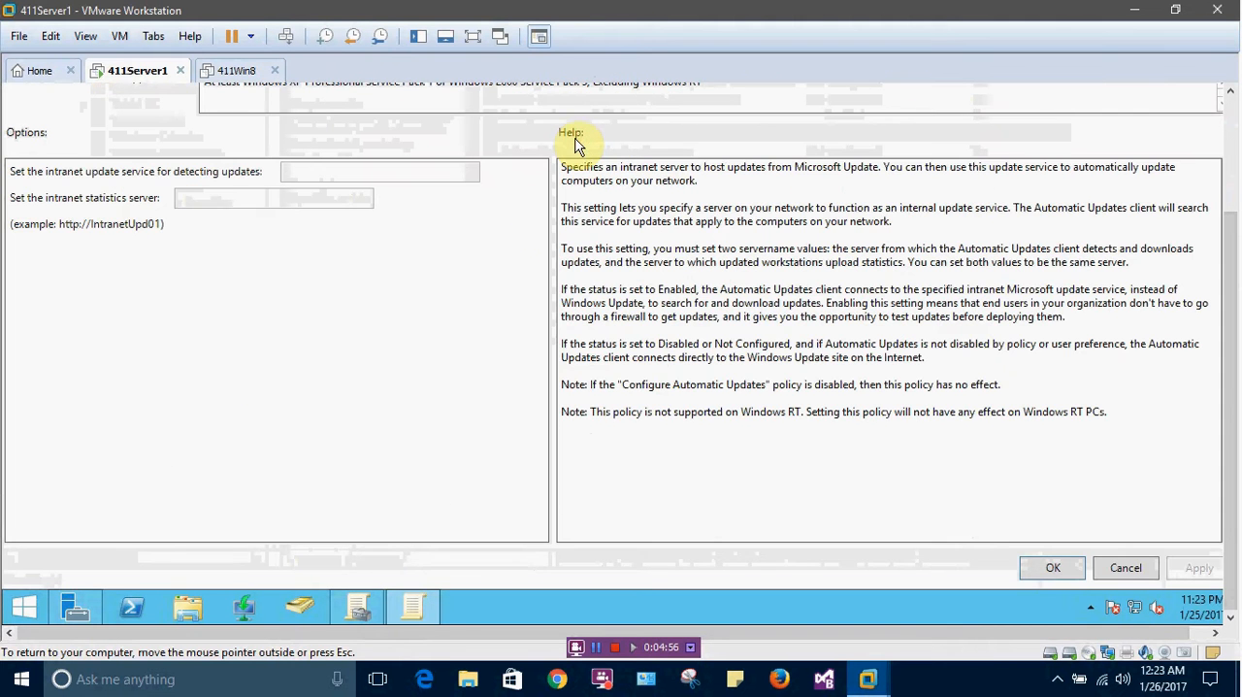
pyautogui.moveTo(1231, 357); pyautogui.dragTo(1229, 225)
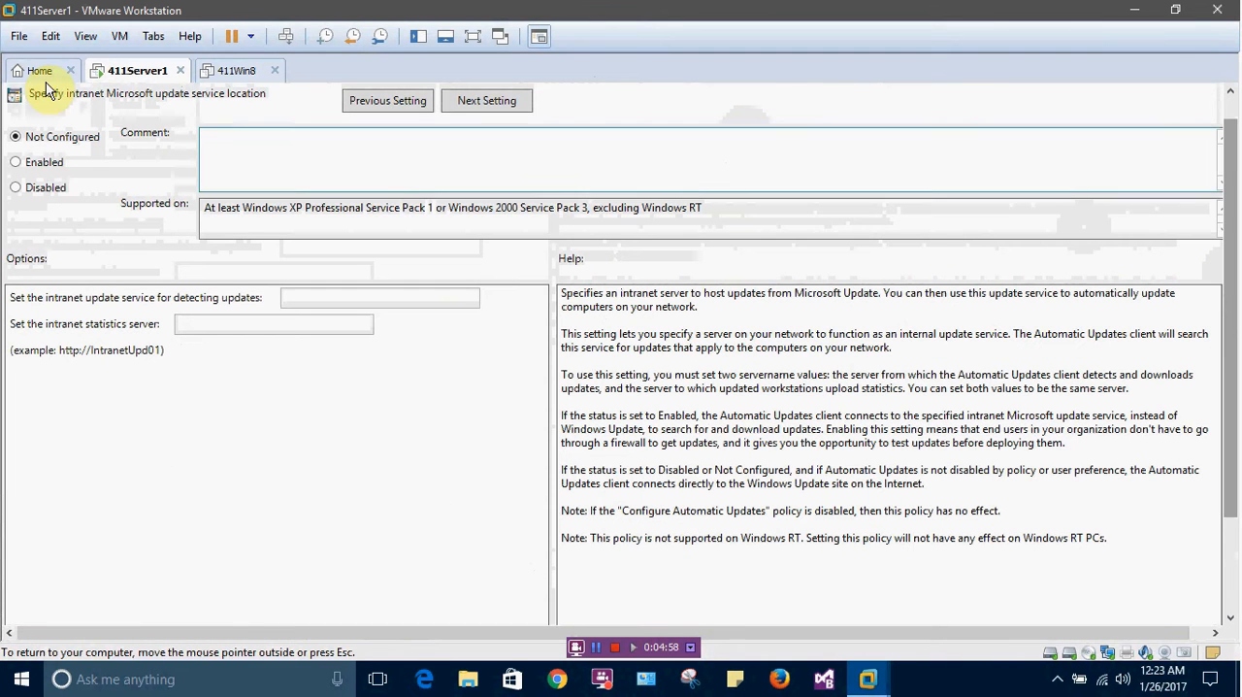
pyautogui.click(17, 163)
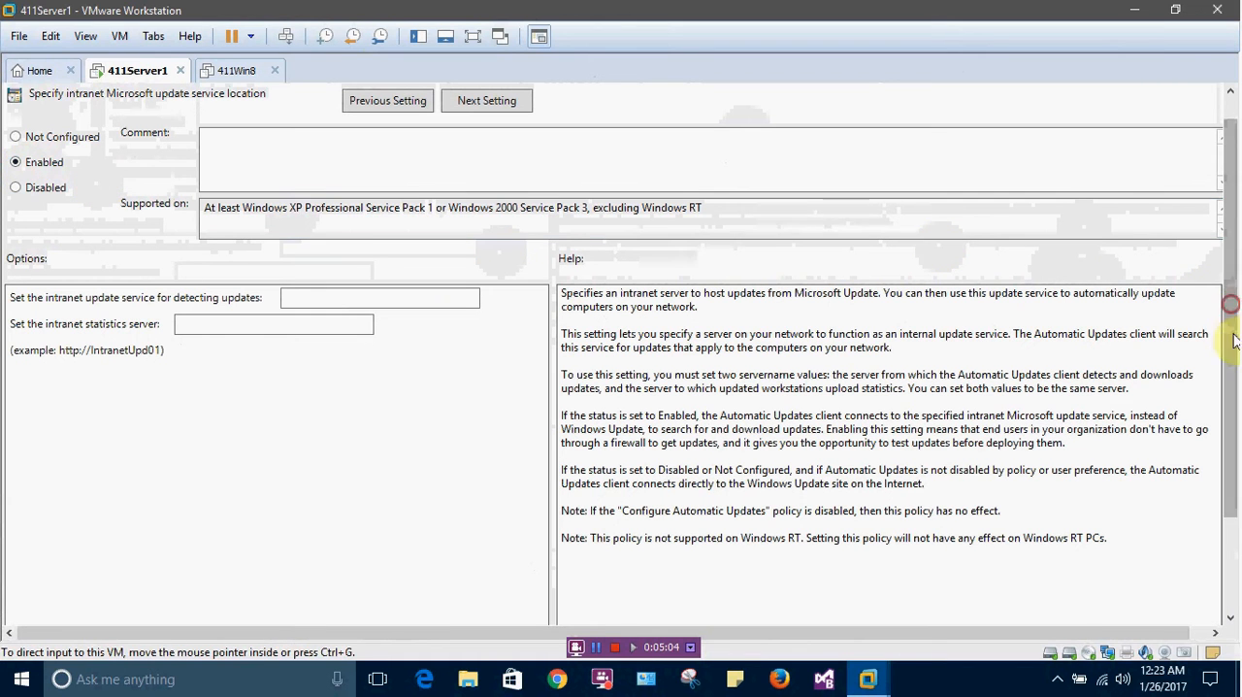
pyautogui.scroll(-3, 1233, 340)
pyautogui.click(1057, 569)
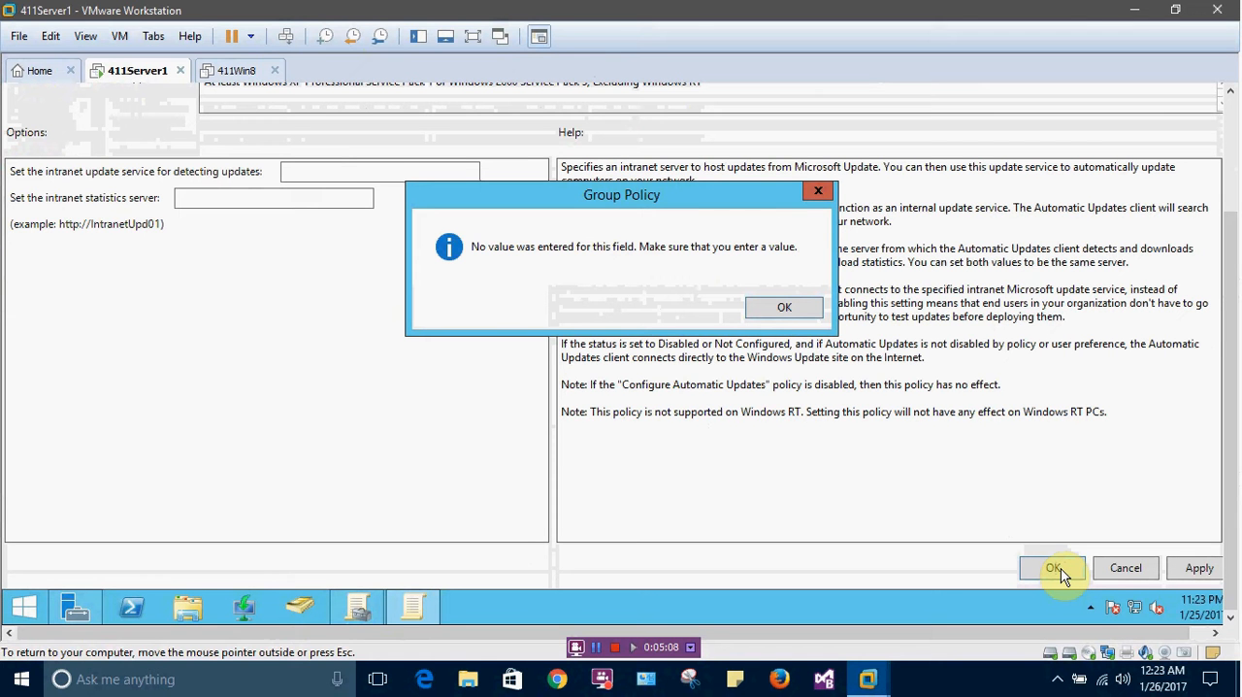
pyautogui.click(794, 311)
pyautogui.scroll(3, 1224, 427)
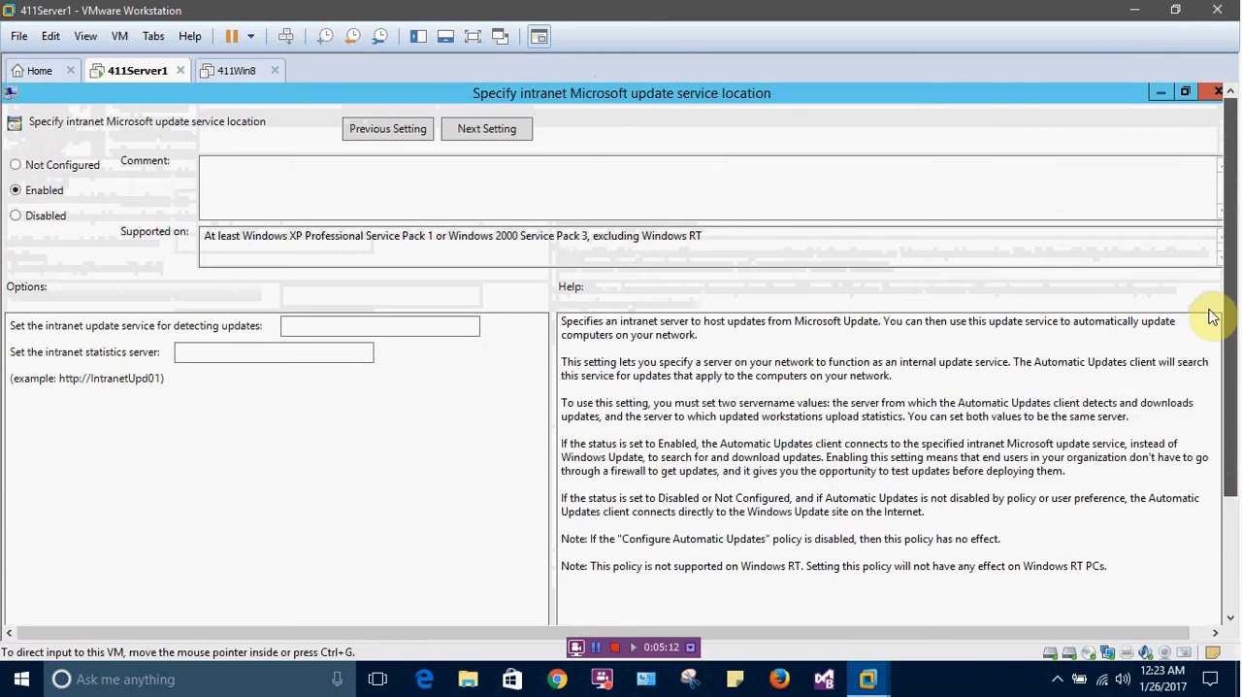
pyautogui.scroll(-3, 1213, 317)
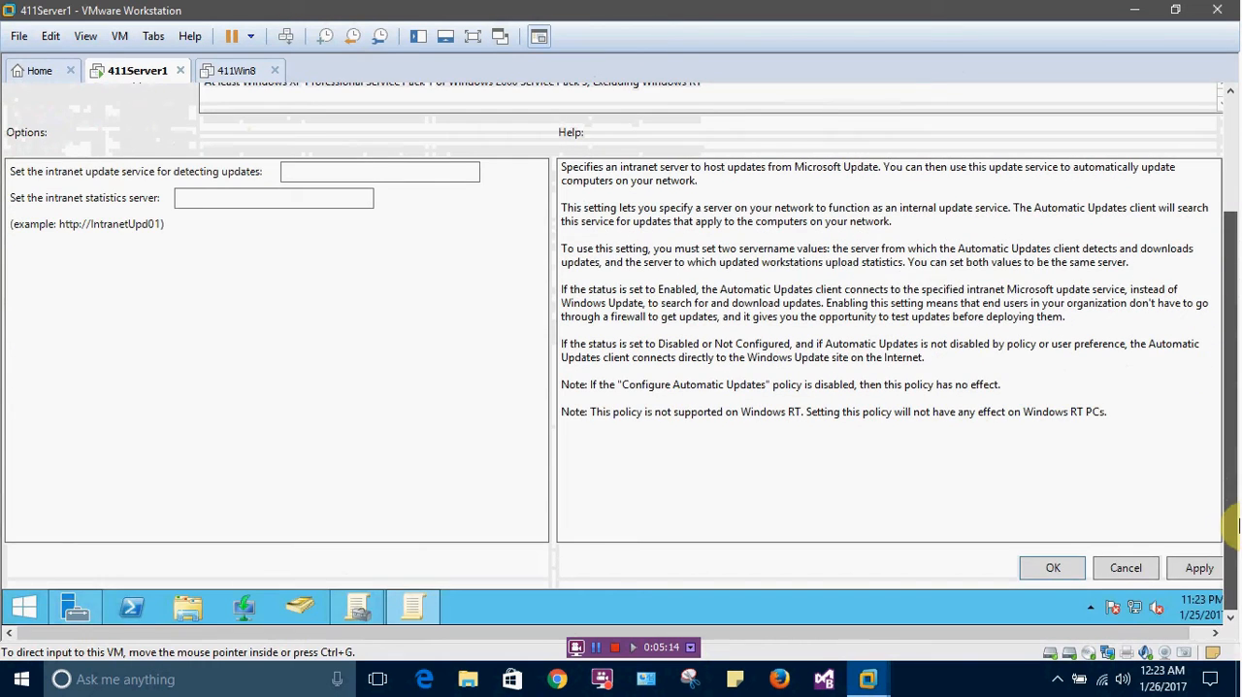
pyautogui.scroll(3, 1223, 447)
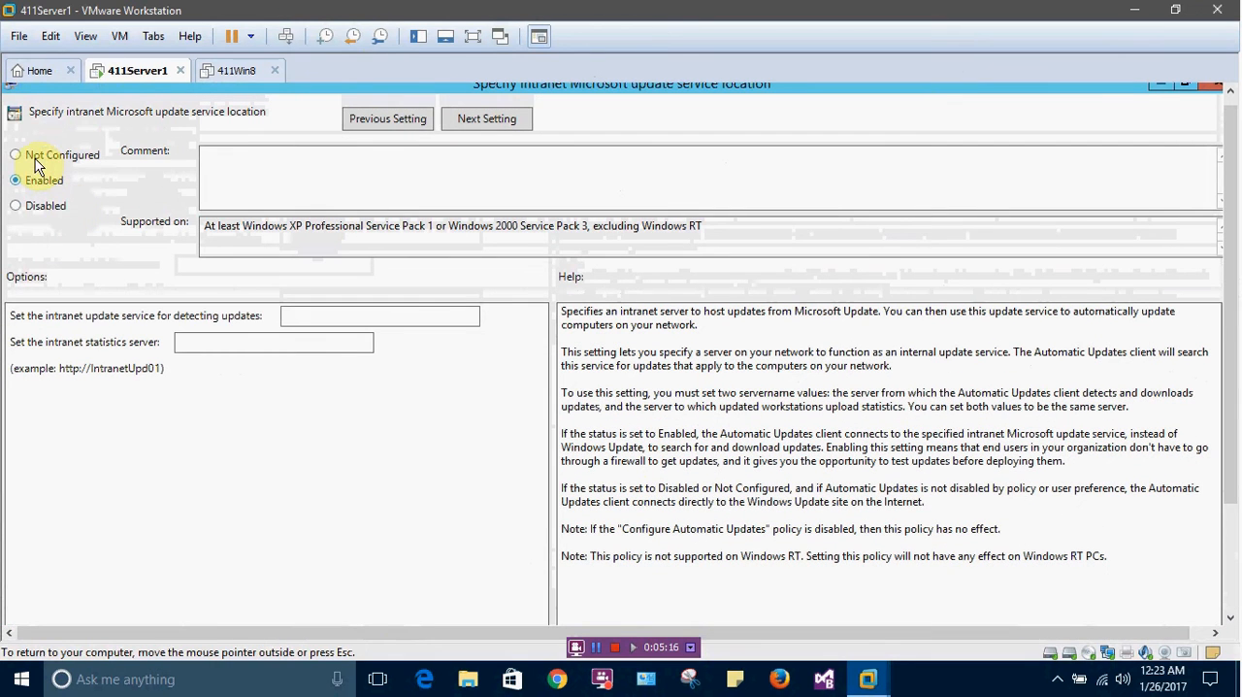
pyautogui.click(17, 153)
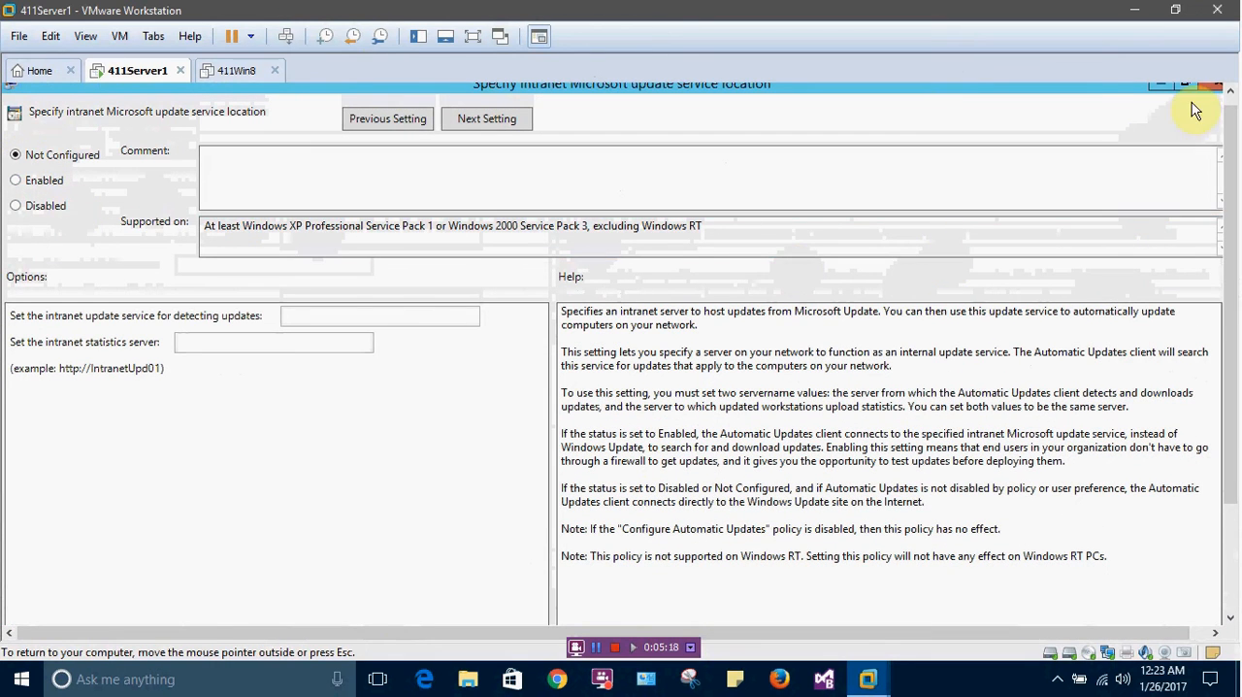
pyautogui.scroll(-3, 1234, 406)
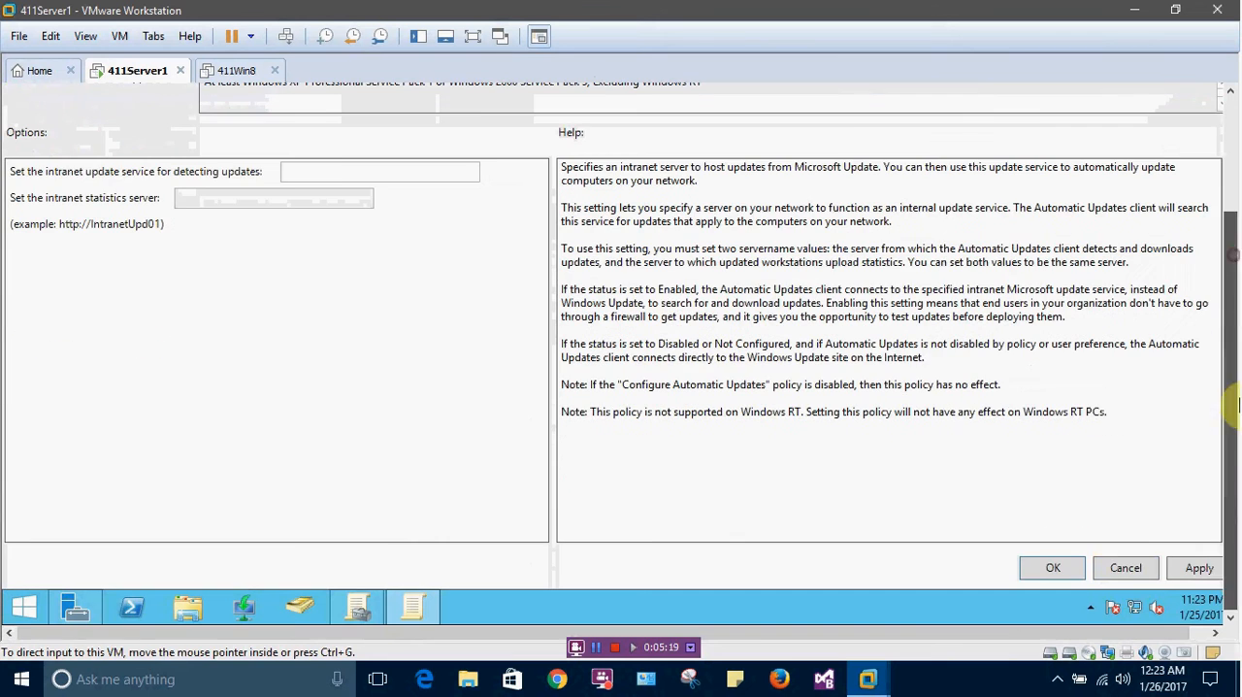
pyautogui.click(1123, 571)
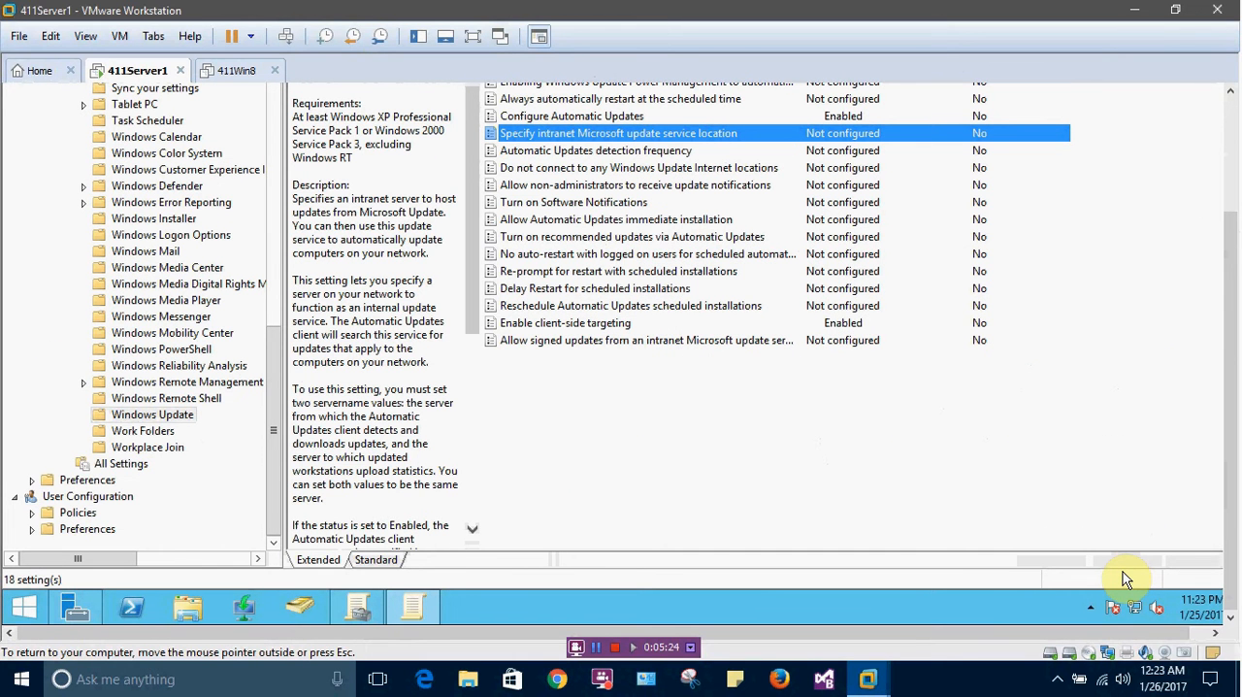
pyautogui.doubleClick(592, 135)
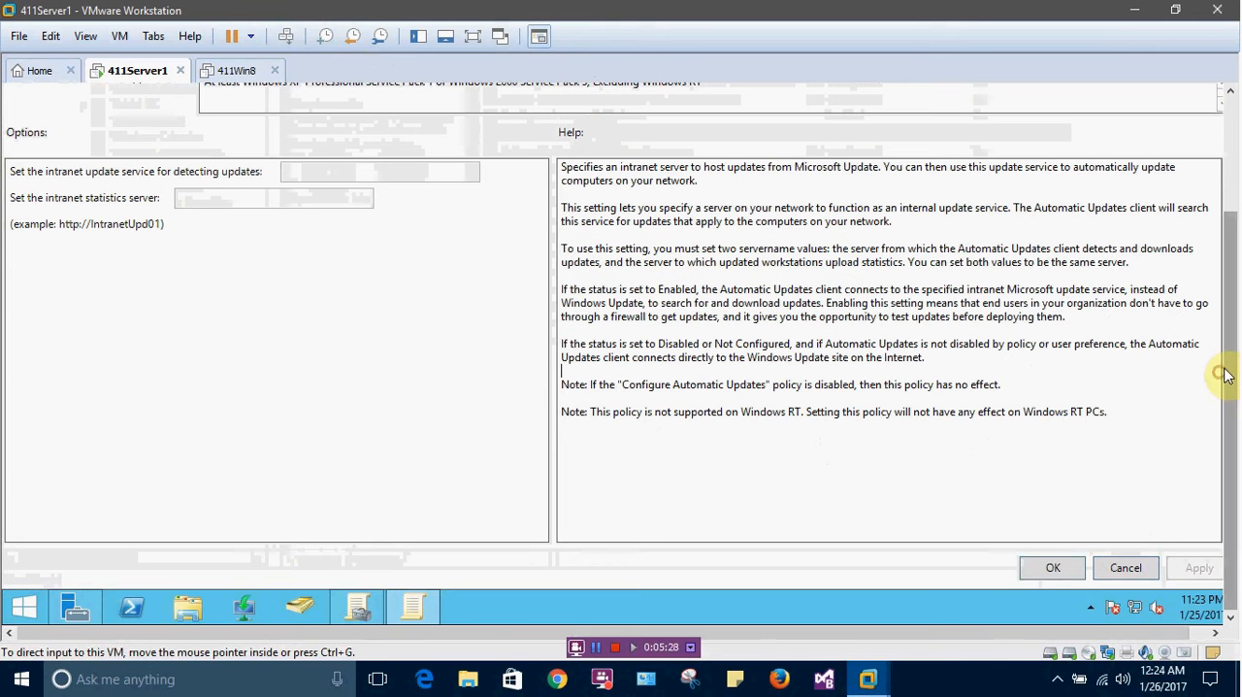
pyautogui.scroll(3, 1218, 374)
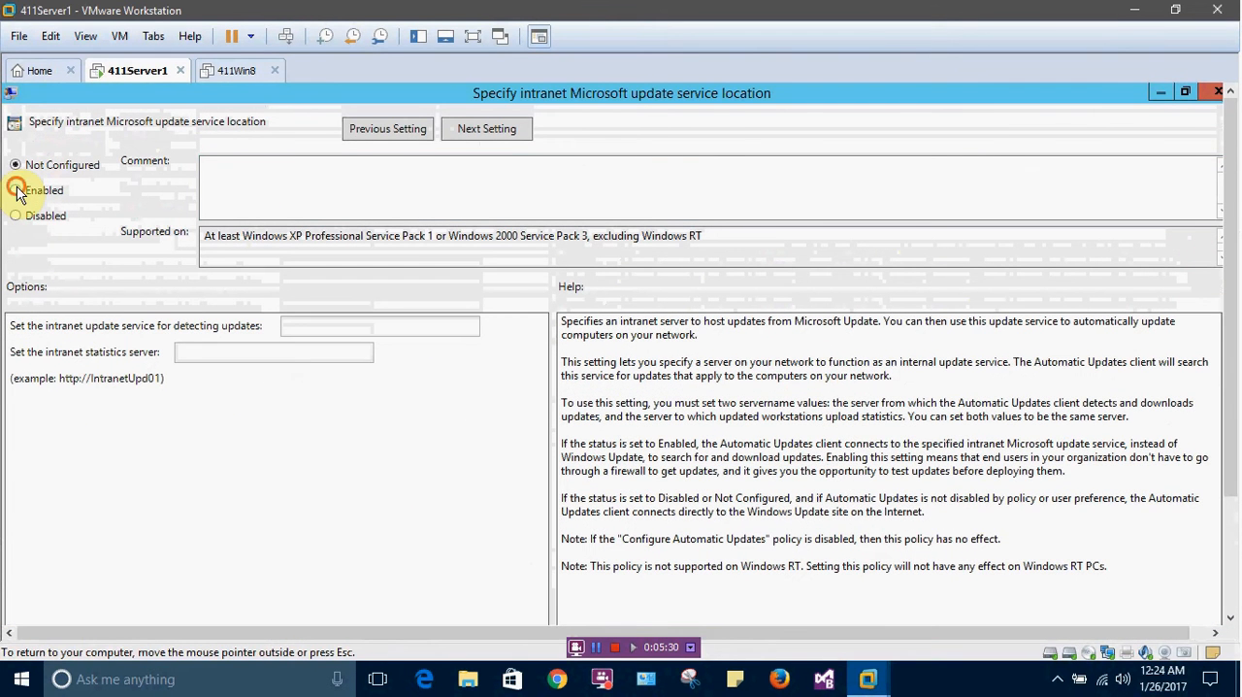
pyautogui.click(16, 191)
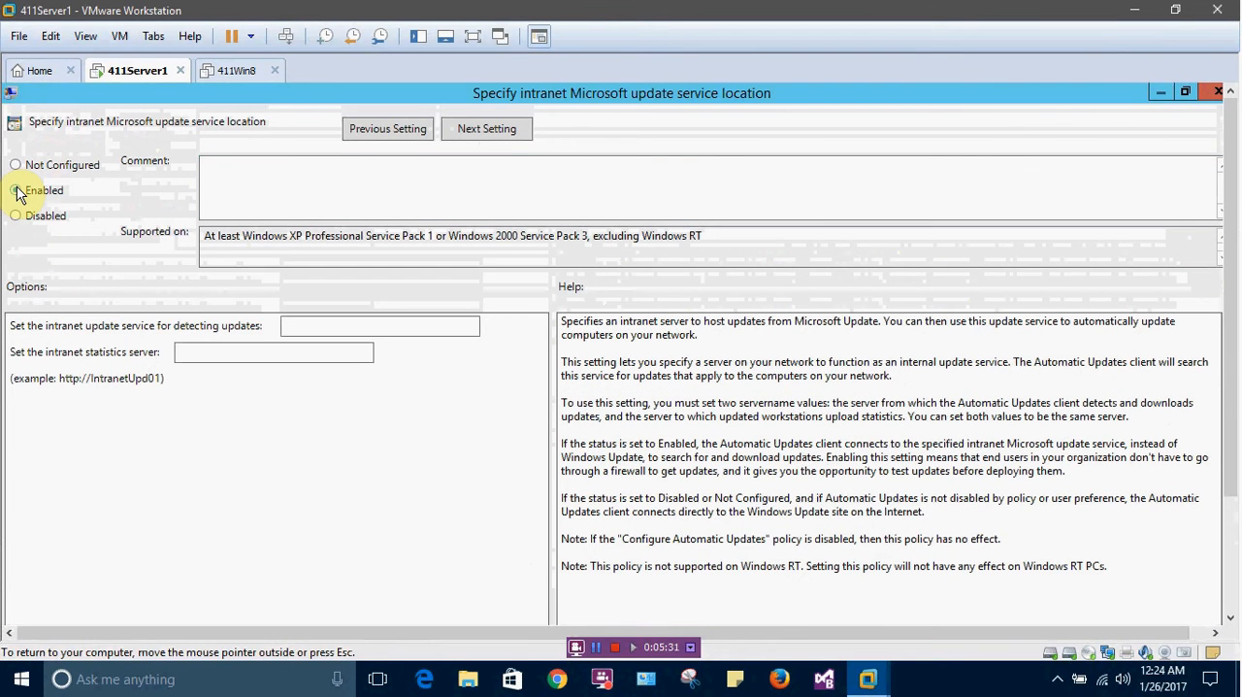
pyautogui.click(287, 328)
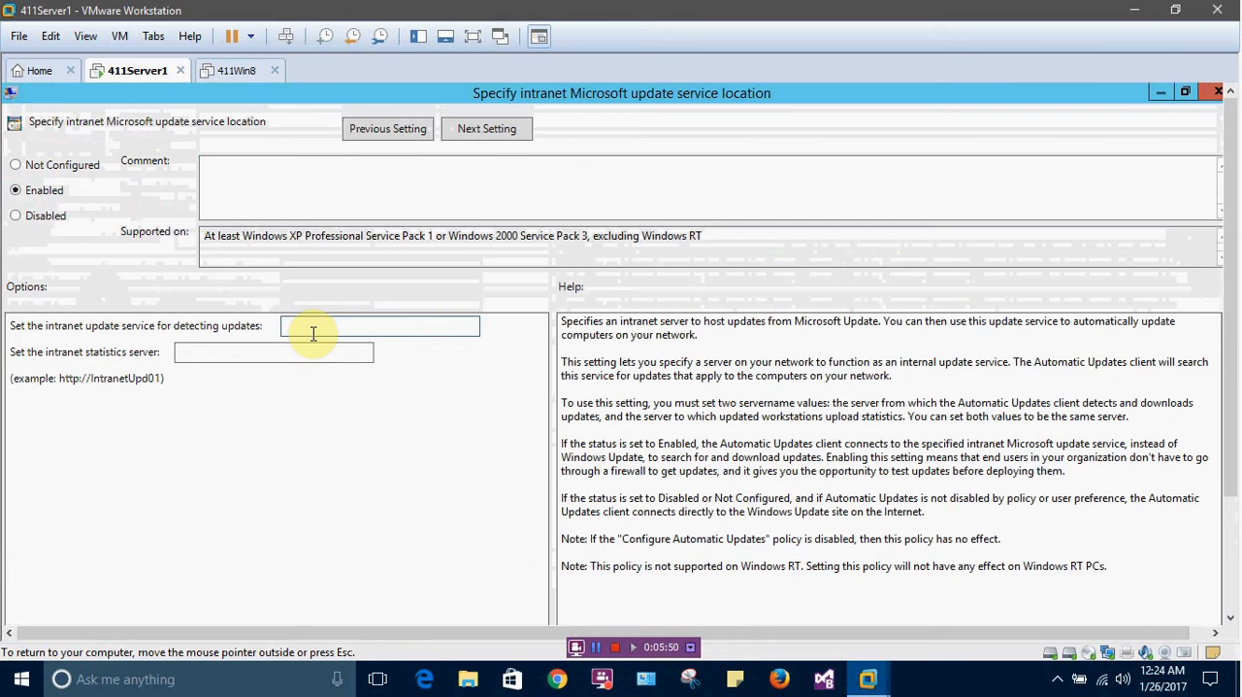
pyautogui.write('http')
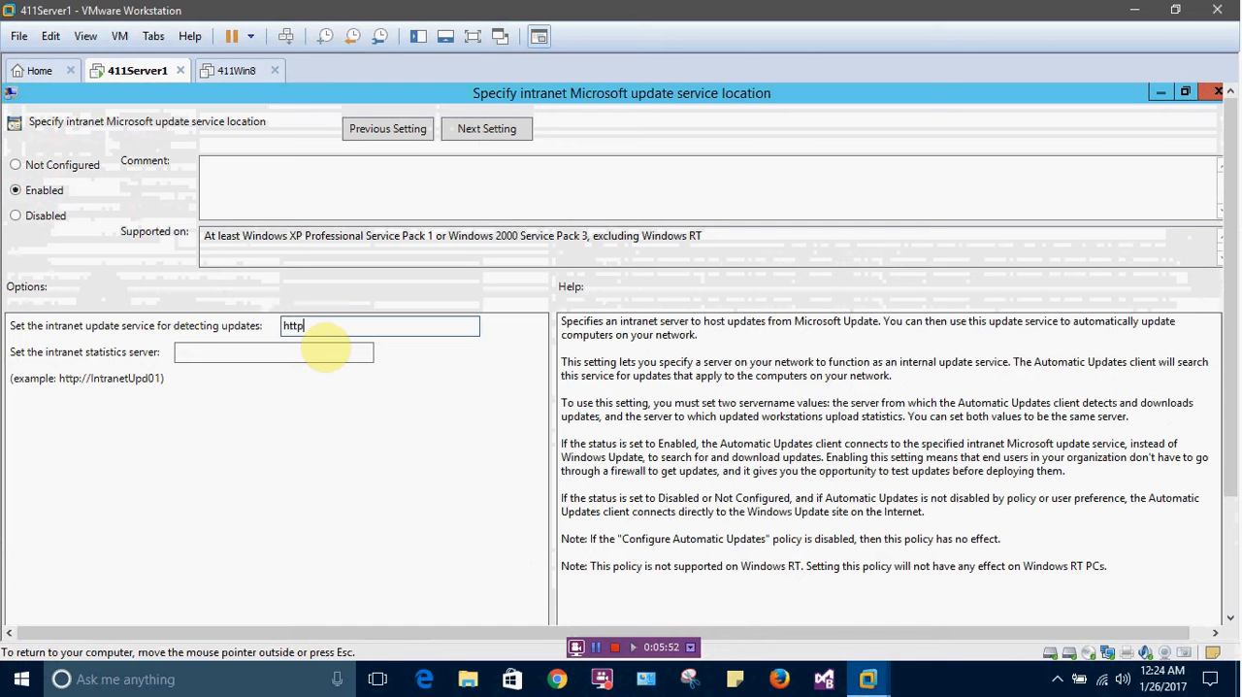
pyautogui.write('://411Server2:8530')
pyautogui.hotkey('ctrl', 'a')
pyautogui.hotkey('ctrl', 'c')
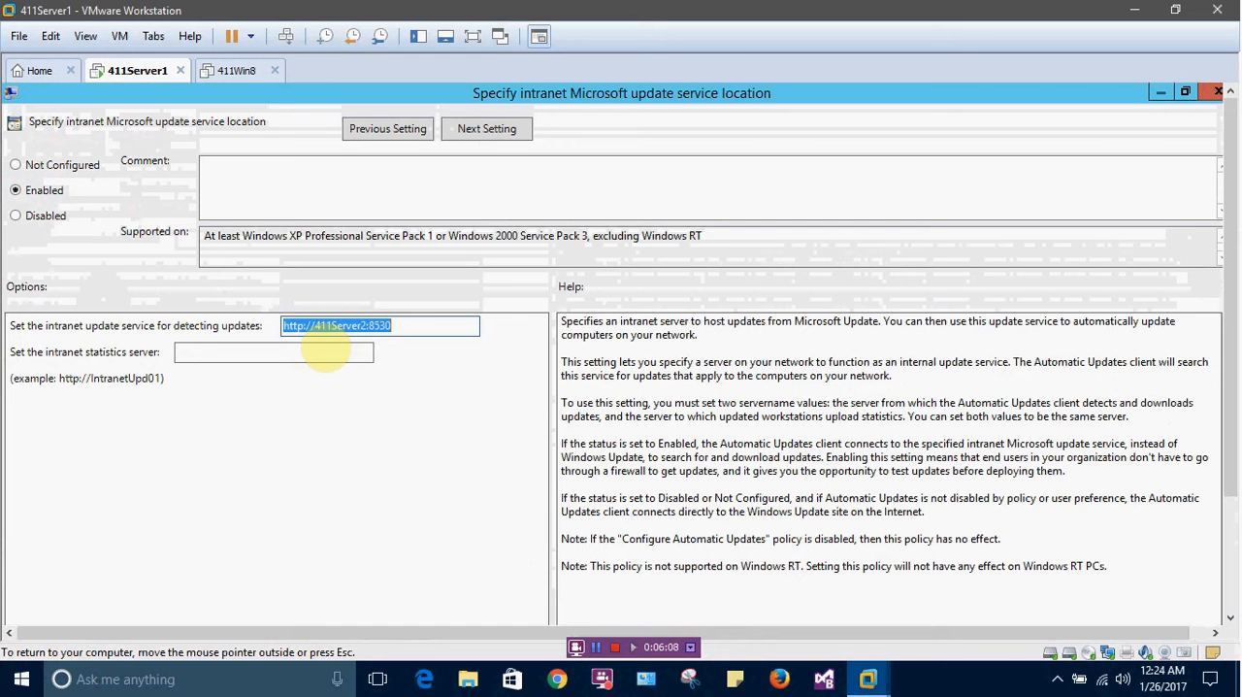
pyautogui.click(325, 351)
pyautogui.hotkey('ctrl', 'v')
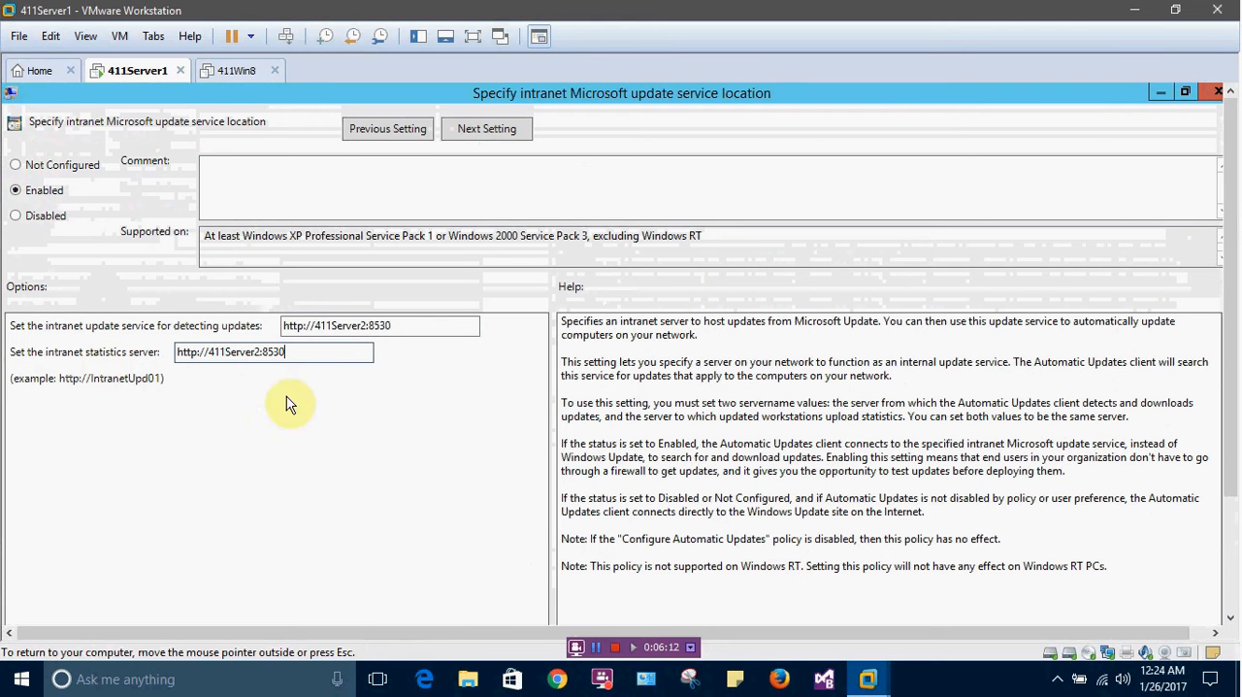
pyautogui.moveTo(1233, 400); pyautogui.dragTo(1237, 575)
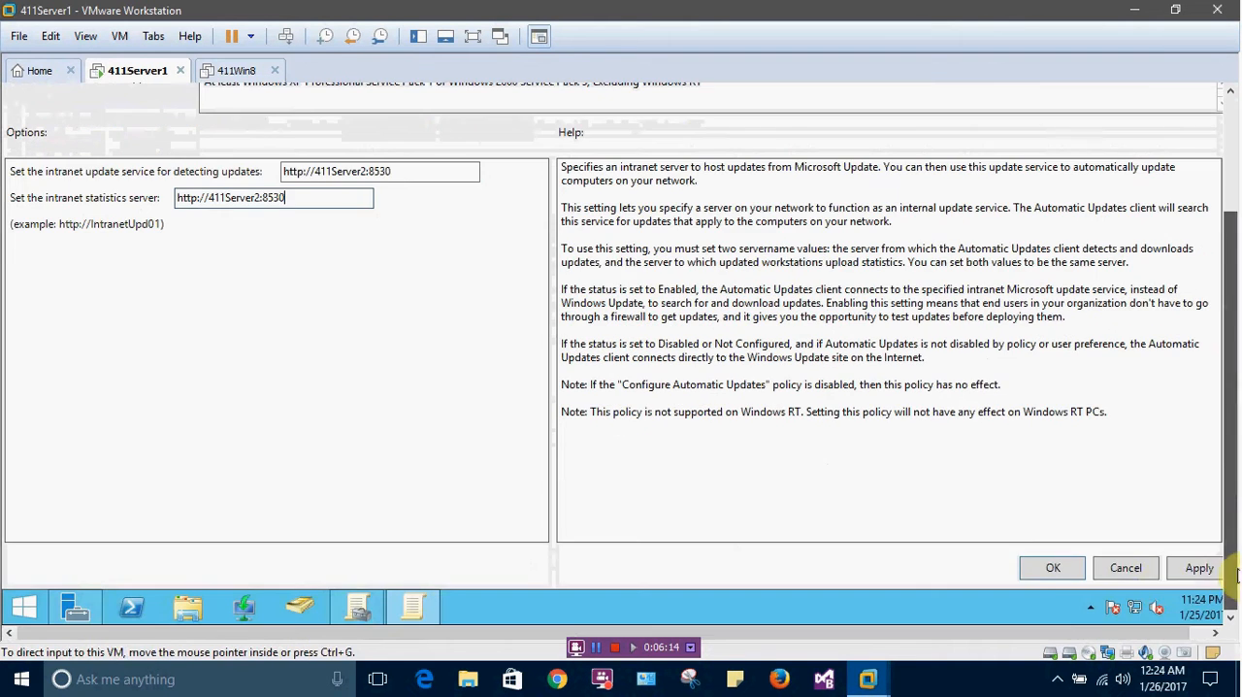
pyautogui.click(1043, 574)
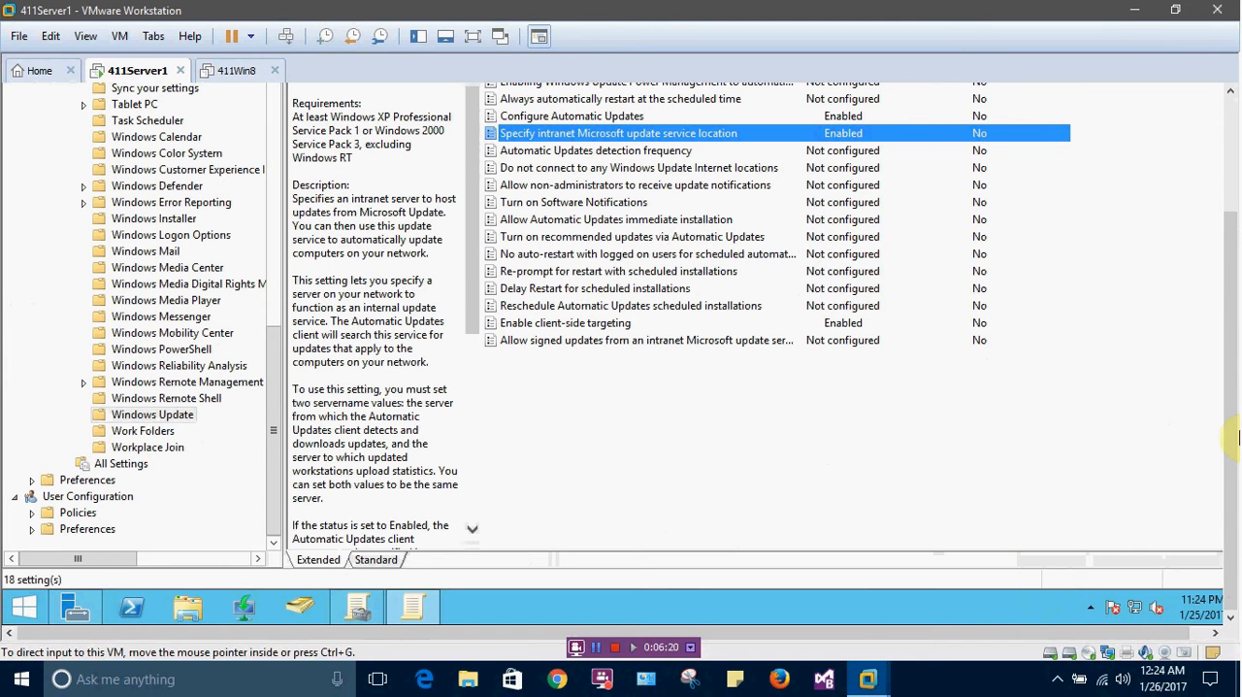
# Close the Group Policy Management Editor and the Group Policy Management console
pyautogui.moveTo(1231, 434); pyautogui.dragTo(1216, 234)
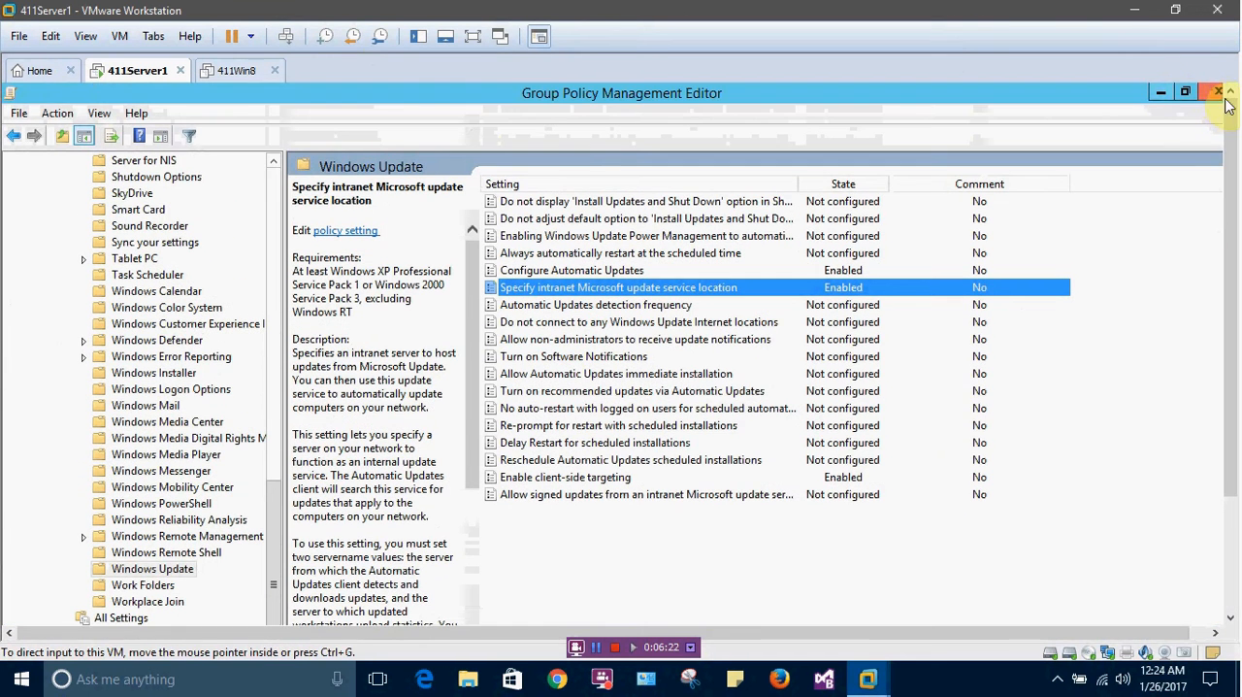
pyautogui.click(1216, 93)
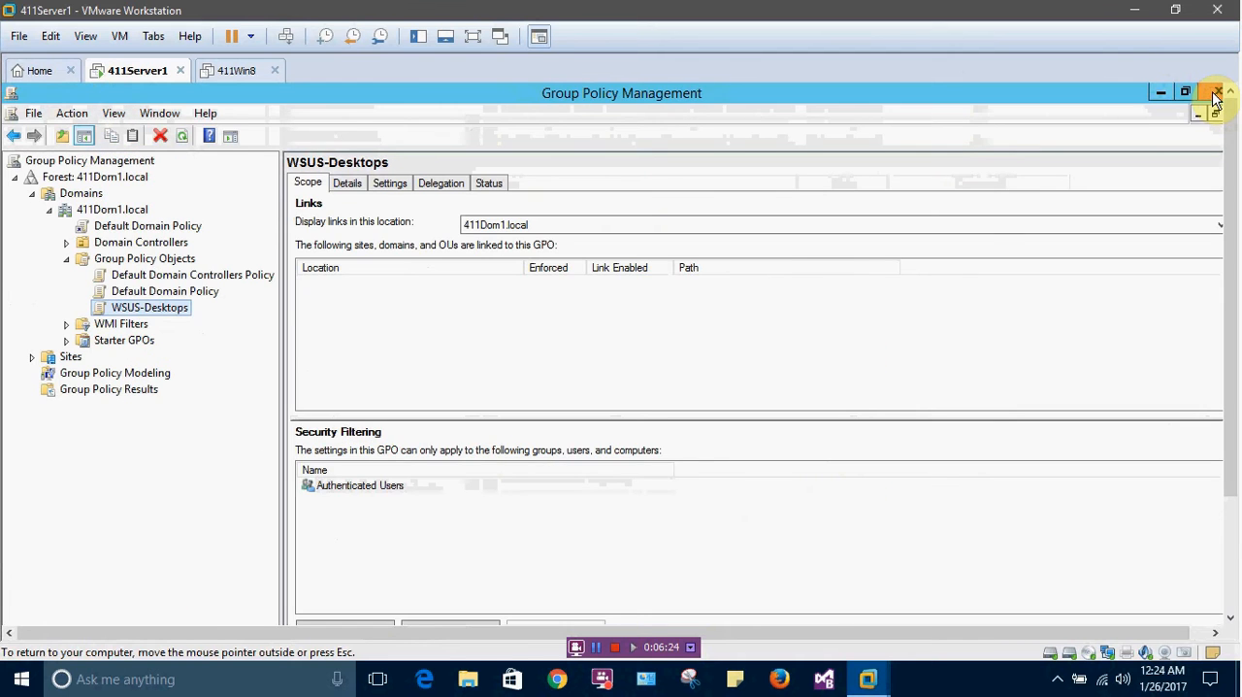
pyautogui.click(1216, 94)
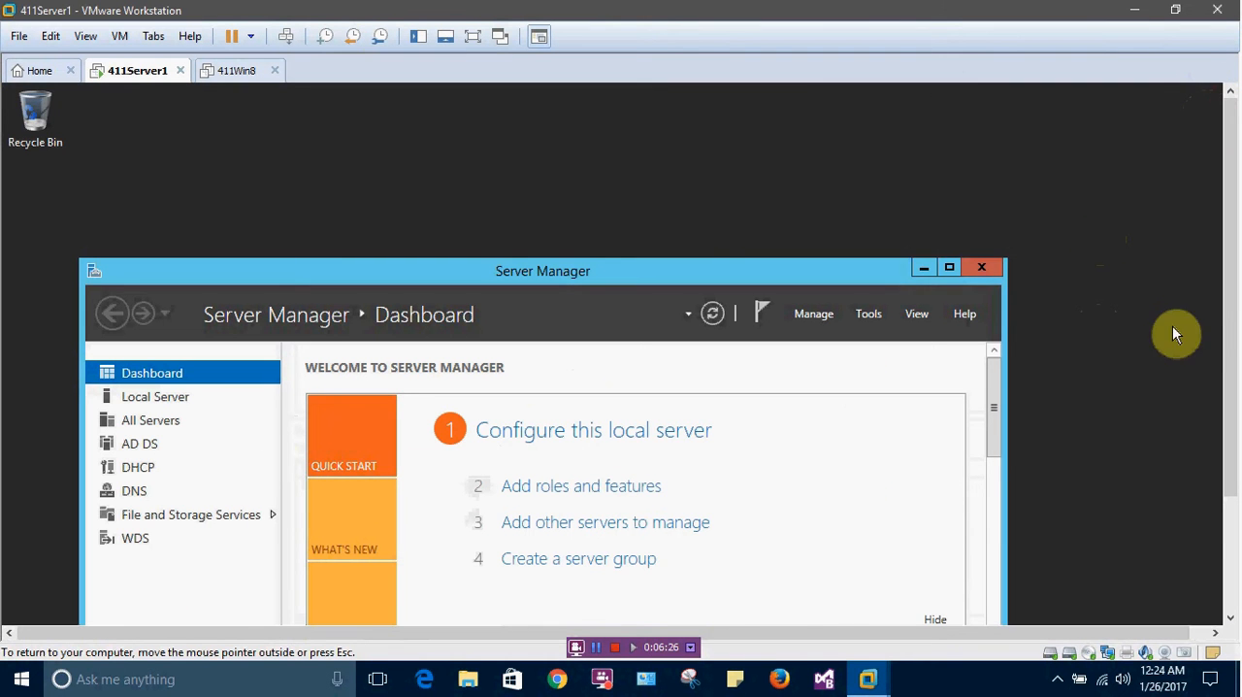
# Bring up Active Directory Users and Computers on 411Server1, maximized, with the directory tree pane widened
pyautogui.moveTo(1229, 347); pyautogui.dragTo(1232, 430)
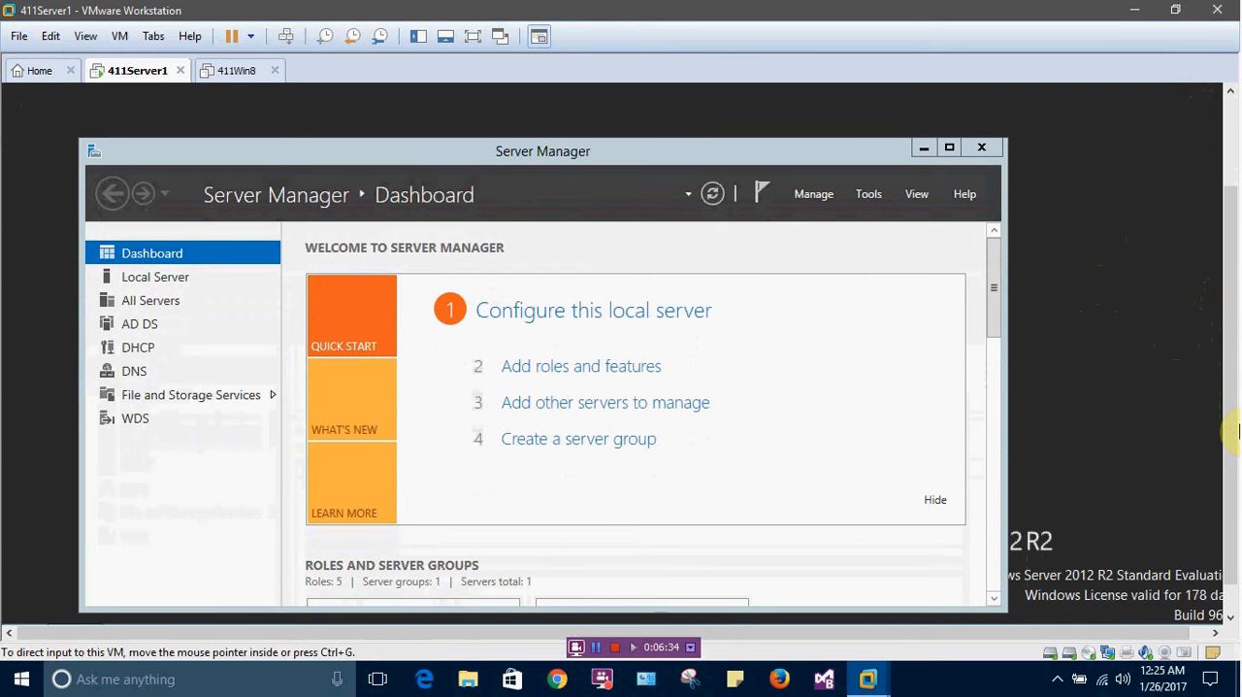
pyautogui.moveTo(1233, 396); pyautogui.dragTo(1233, 431)
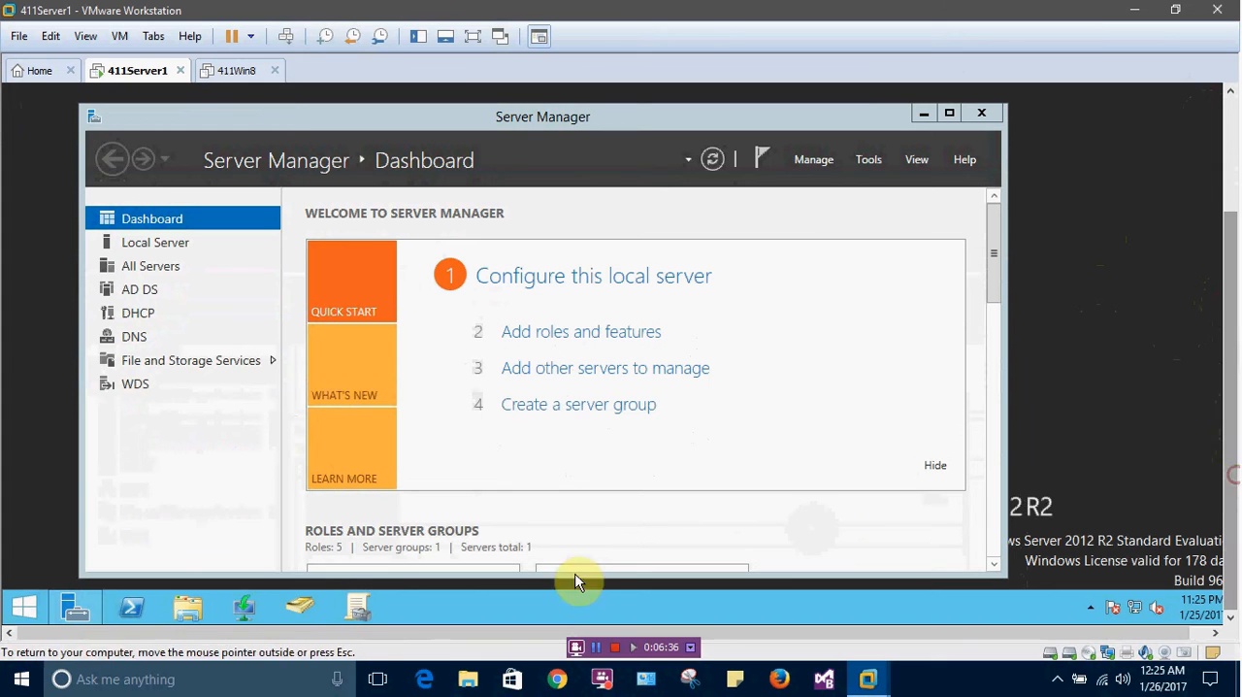
pyautogui.click(297, 610)
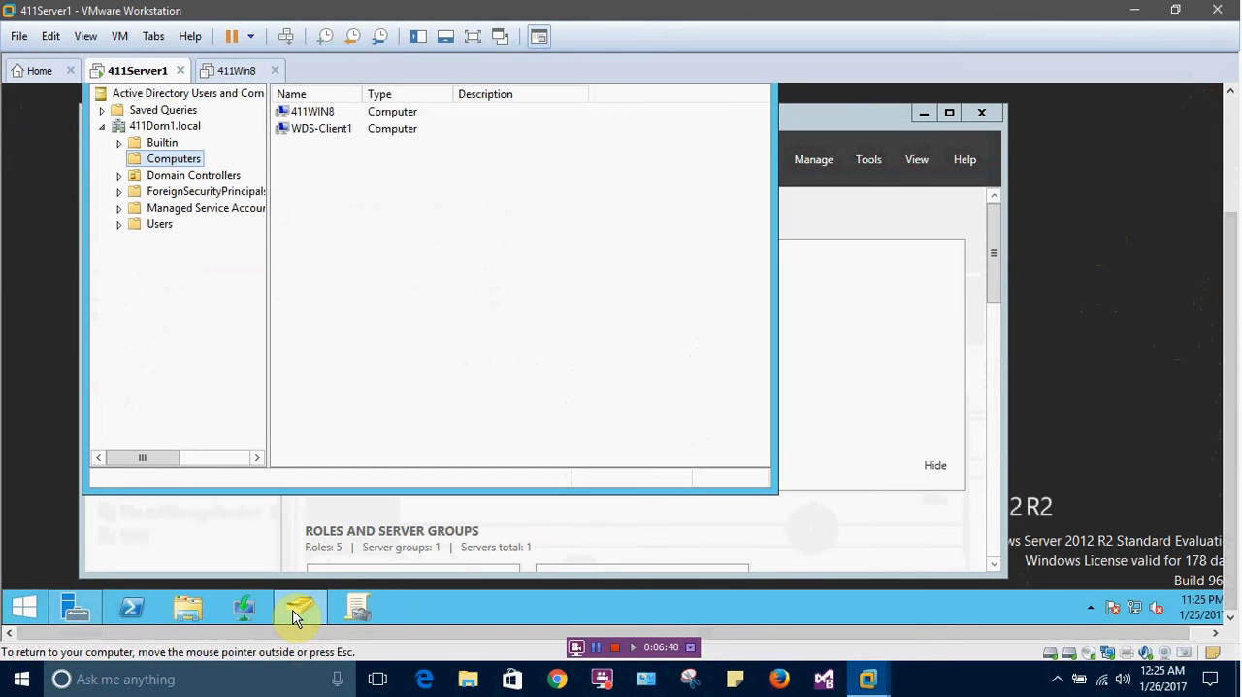
pyautogui.moveTo(1228, 375); pyautogui.dragTo(1213, 325)
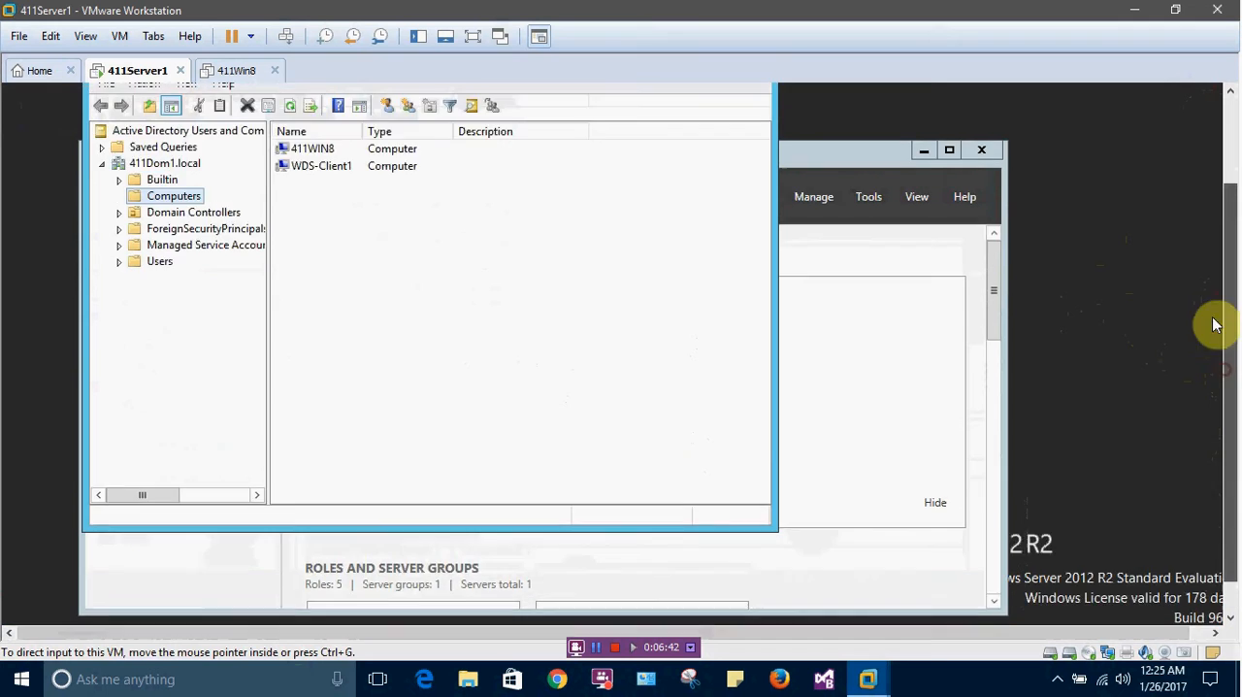
pyautogui.click(721, 111)
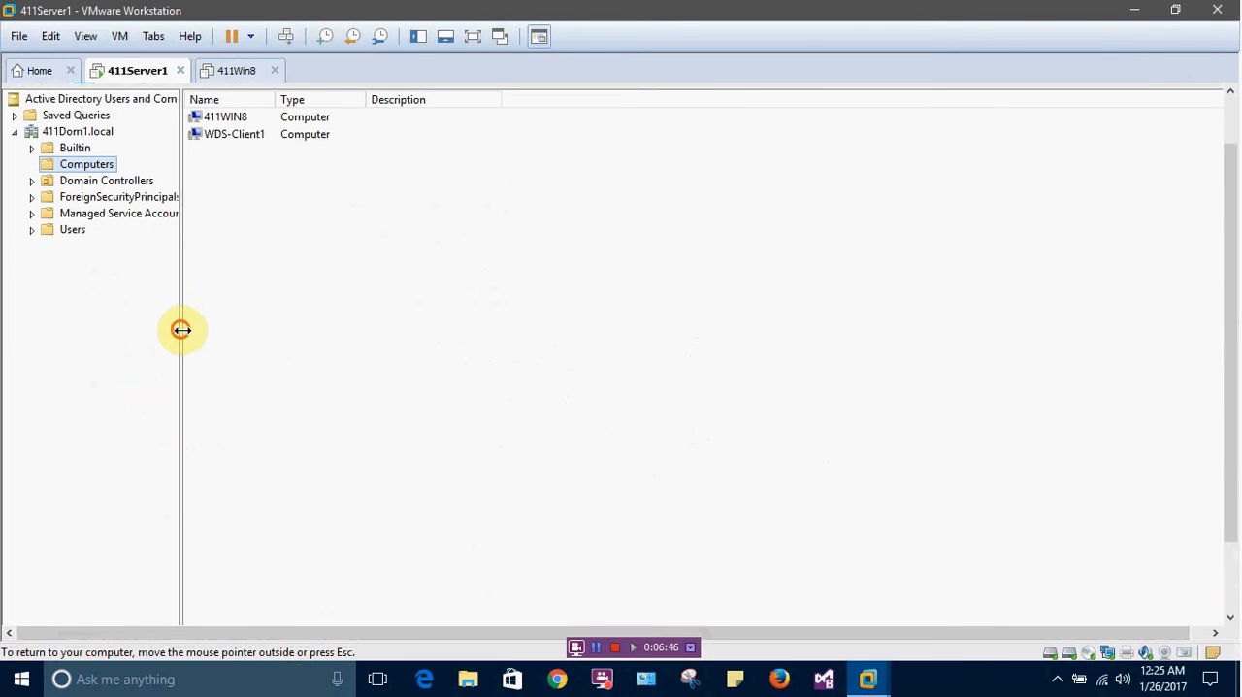
pyautogui.moveTo(182, 330); pyautogui.dragTo(249, 347)
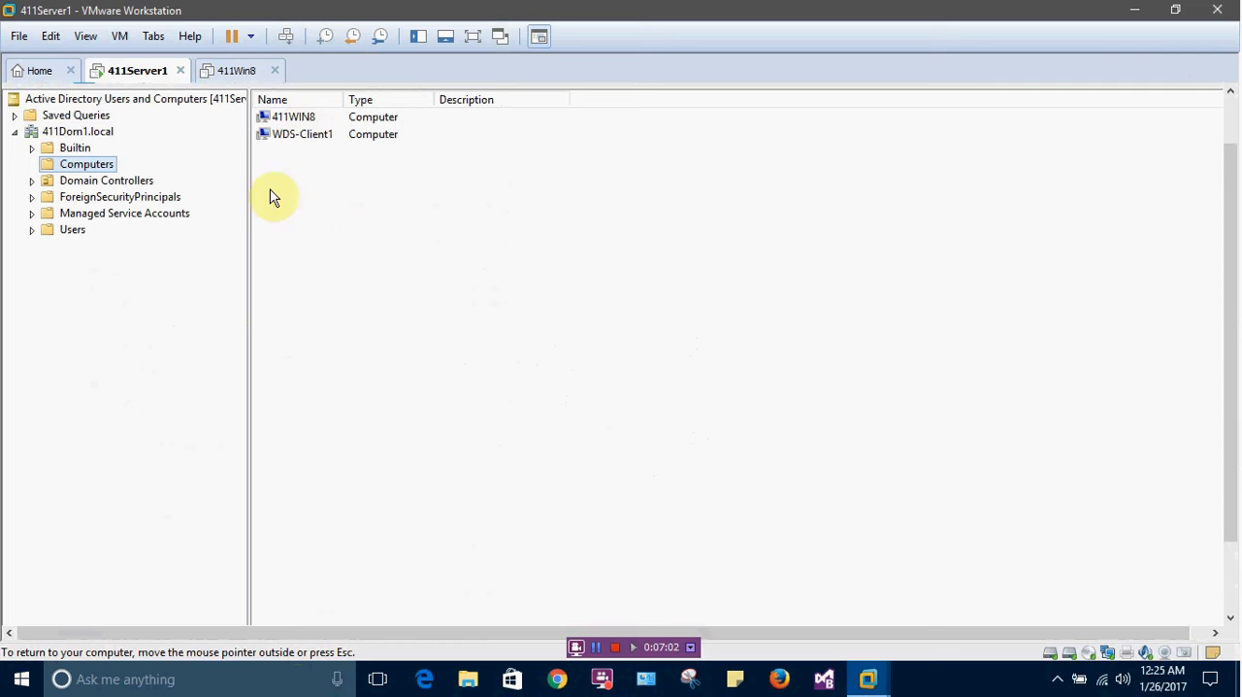
# Create an organizational unit named Desktops directly under the 411Dom1.local domain, keeping protection from accidental deletion
pyautogui.rightClick(69, 132)
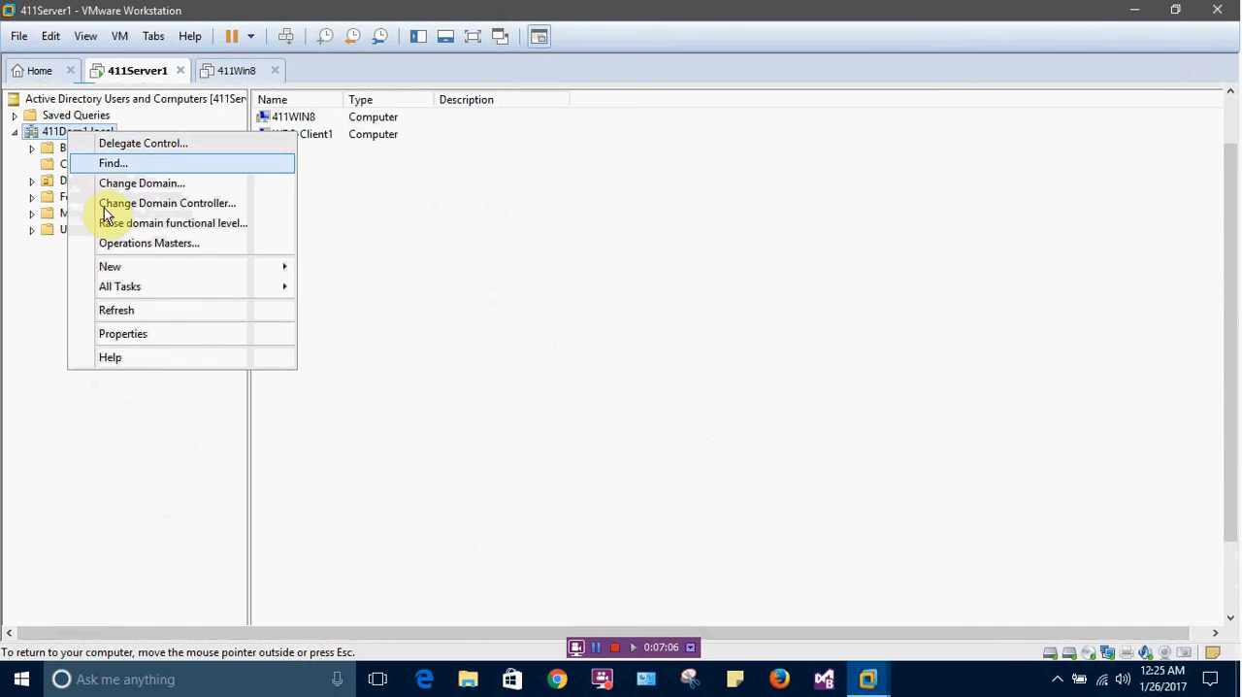
pyautogui.moveTo(123, 267)
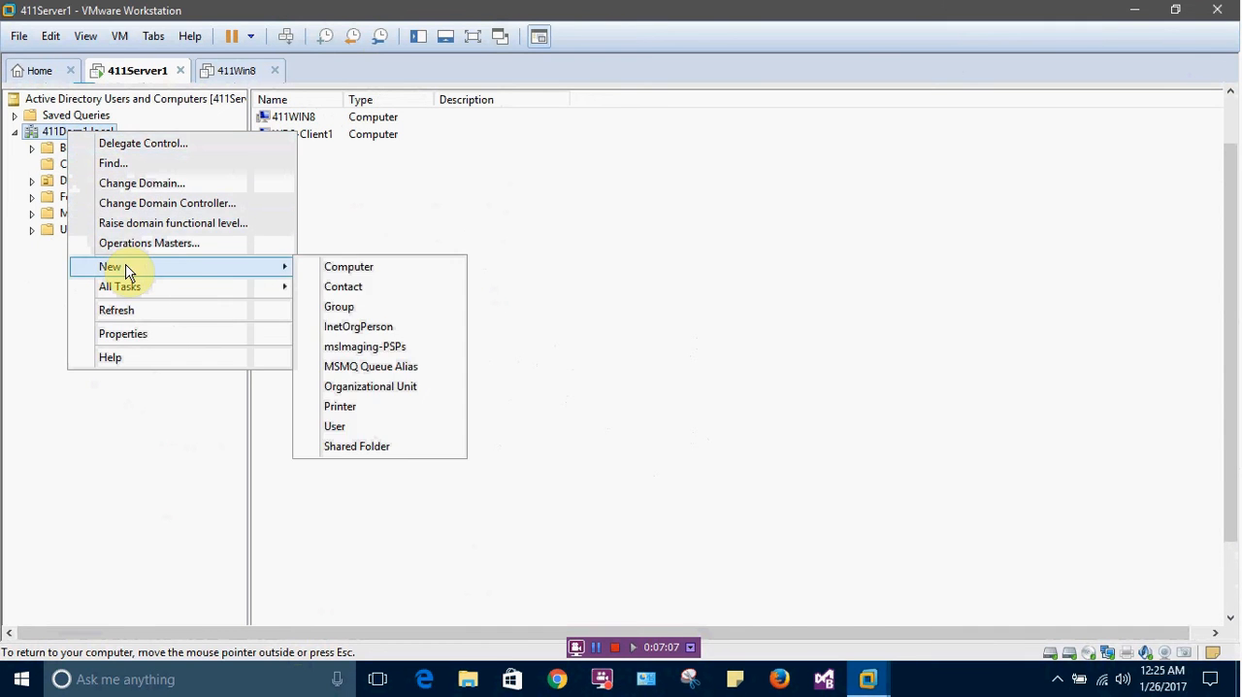
pyautogui.click(374, 385)
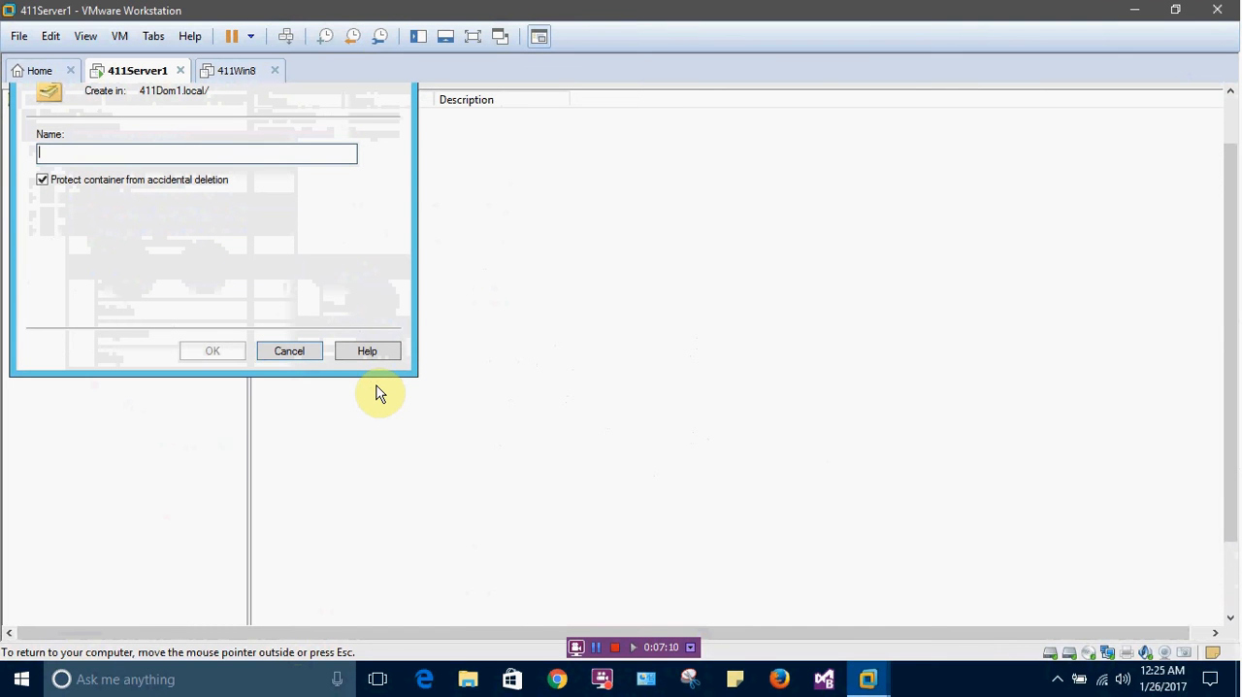
pyautogui.write('Desktops')
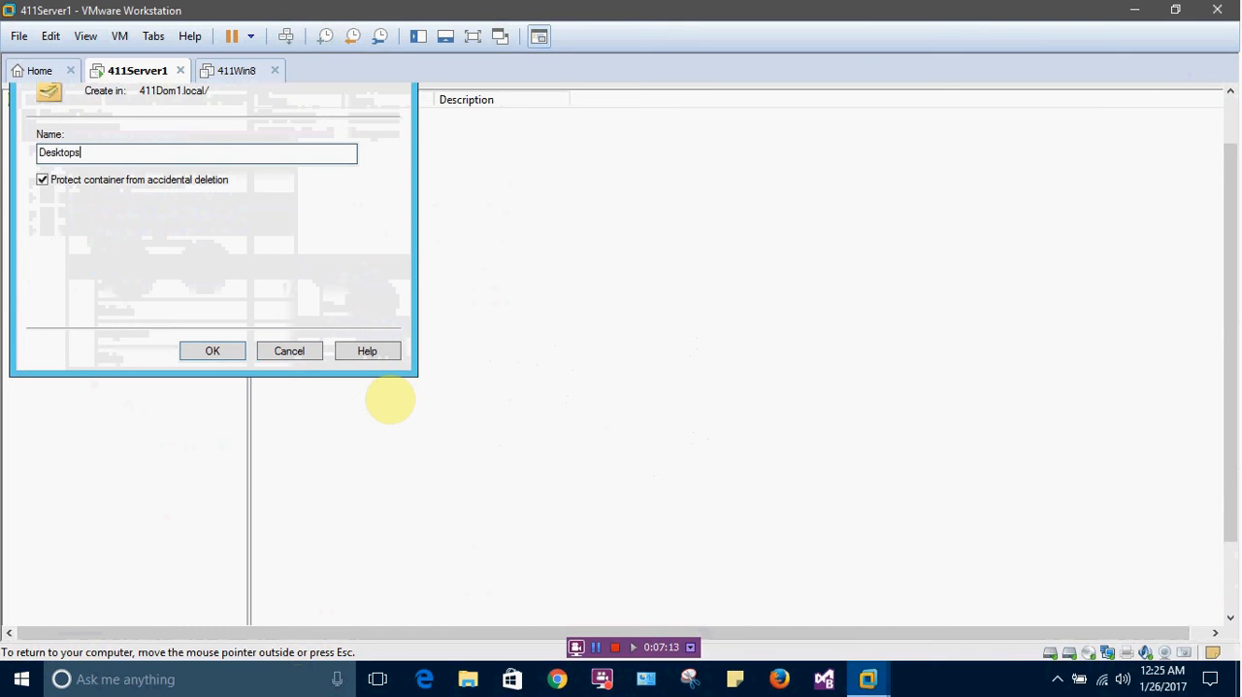
pyautogui.click(201, 351)
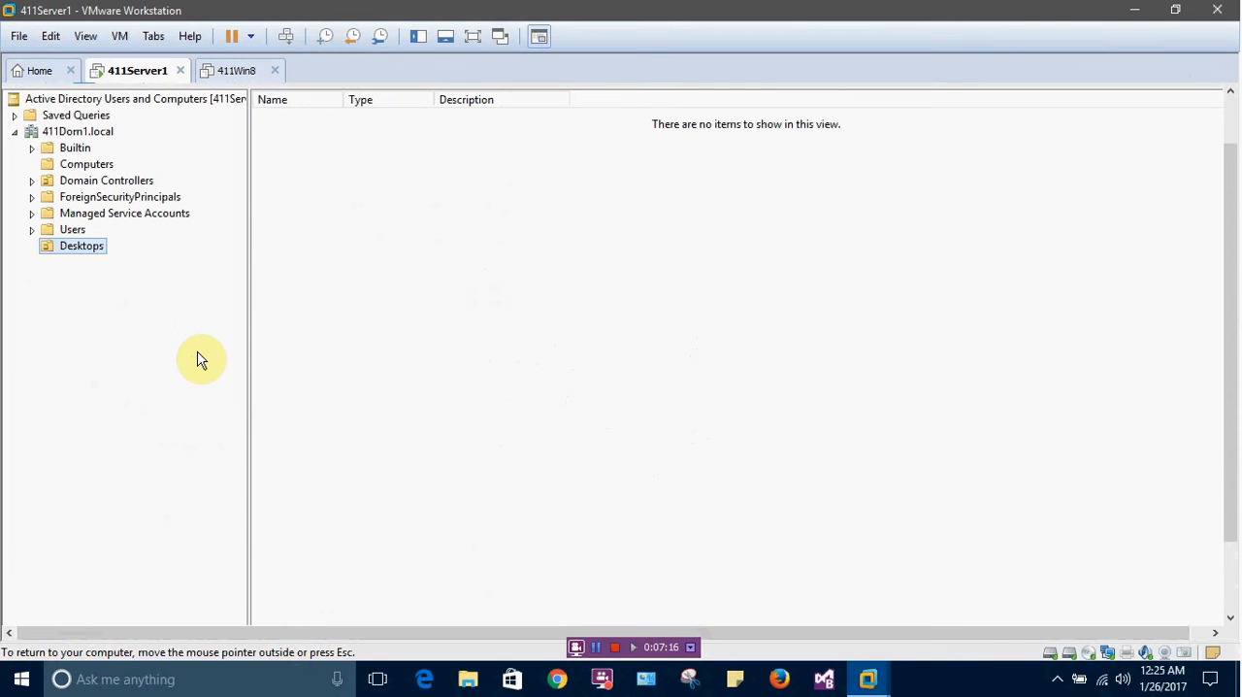
# Move the 411WIN8 computer from the Computers container into the Desktops organizational unit
pyautogui.click(88, 164)
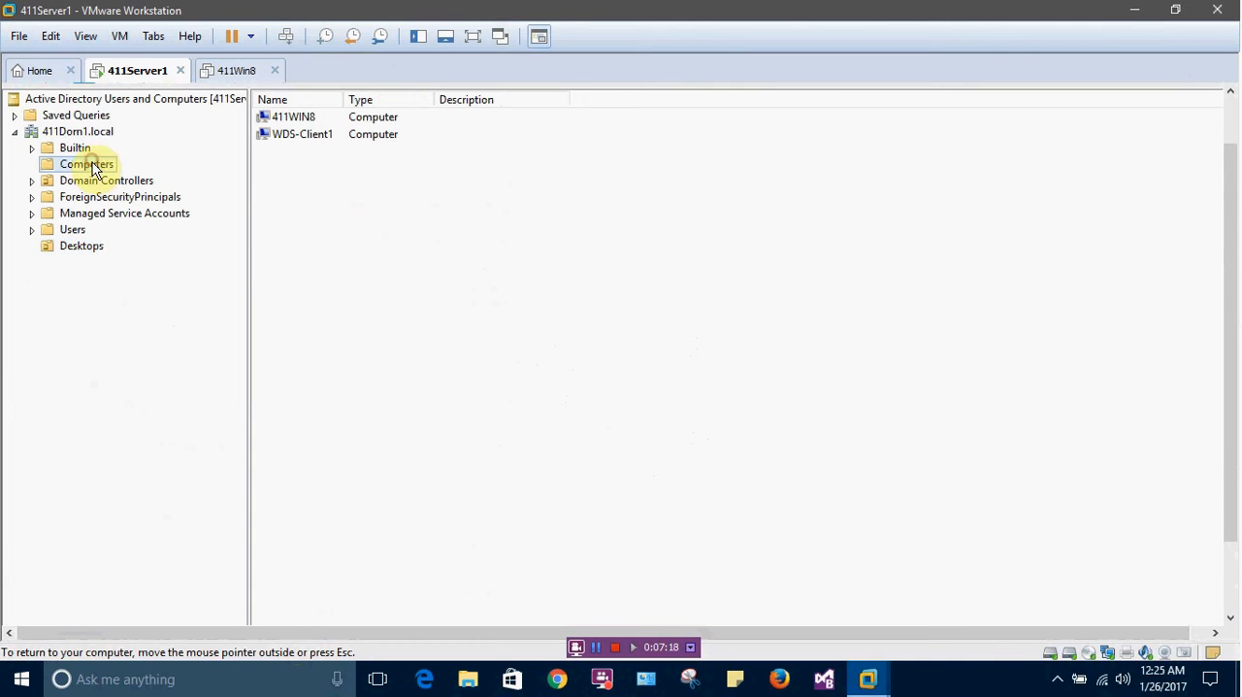
pyautogui.moveTo(314, 119); pyautogui.dragTo(97, 250)
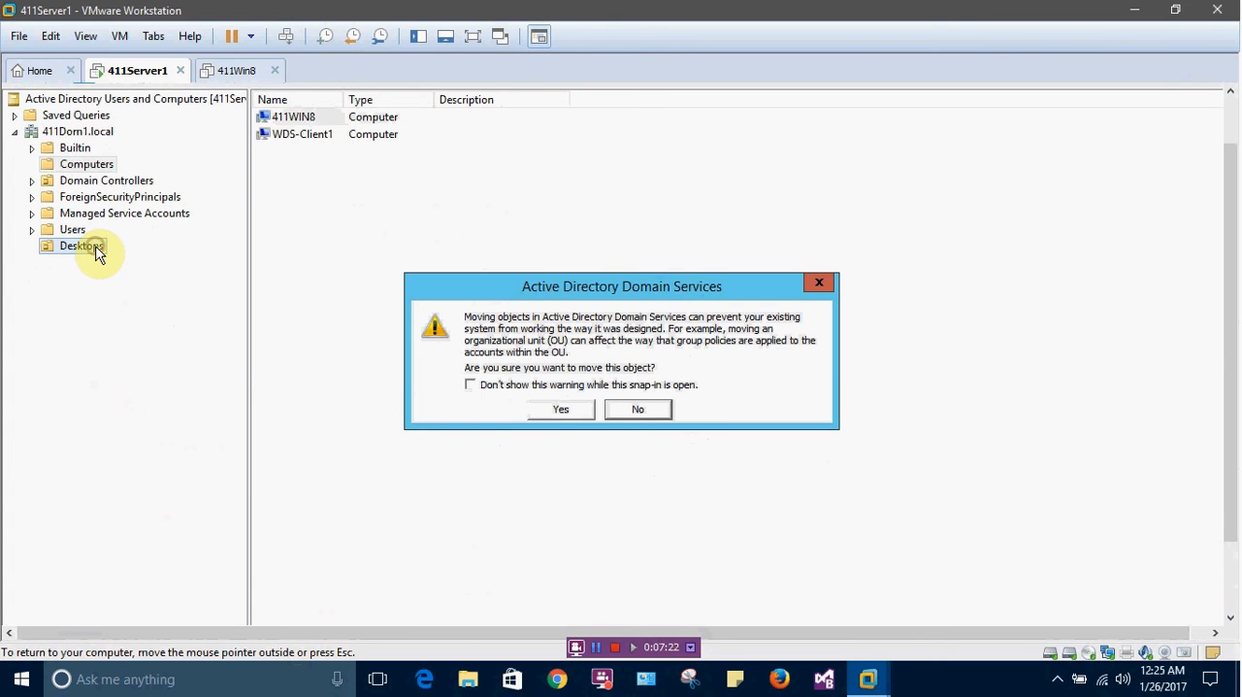
pyautogui.click(559, 410)
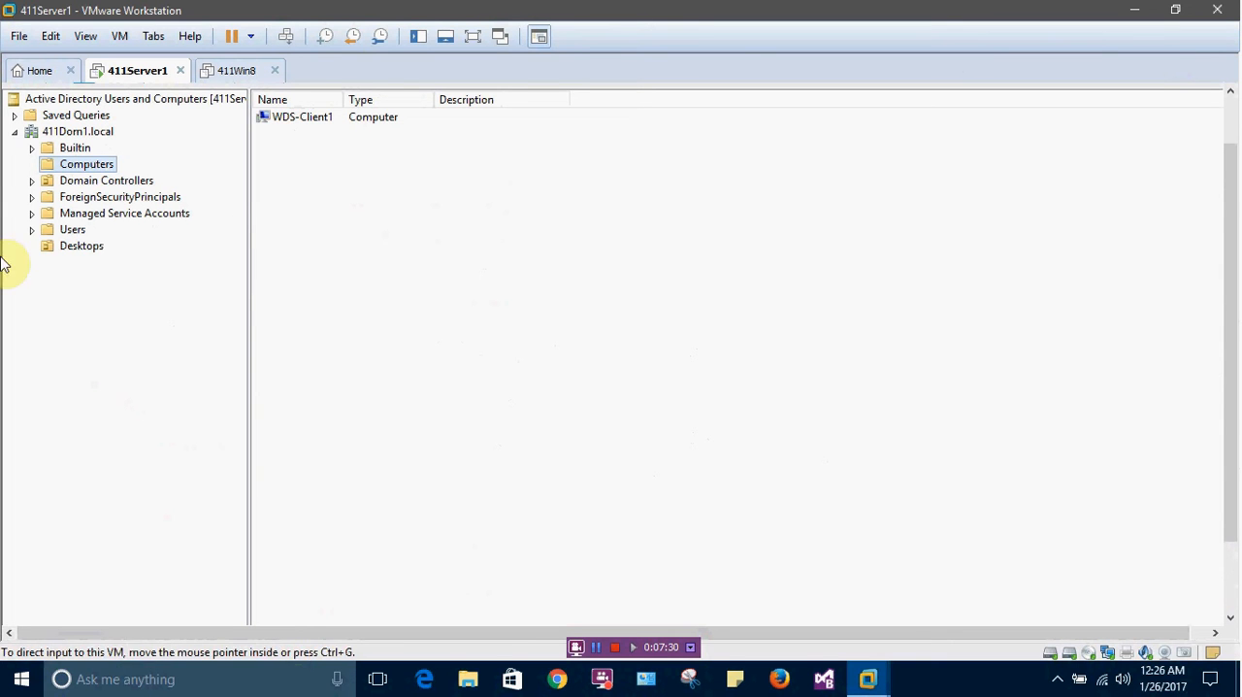
# Start a new user account in the Users container with first name Windows8 and last name User
pyautogui.click(70, 233)
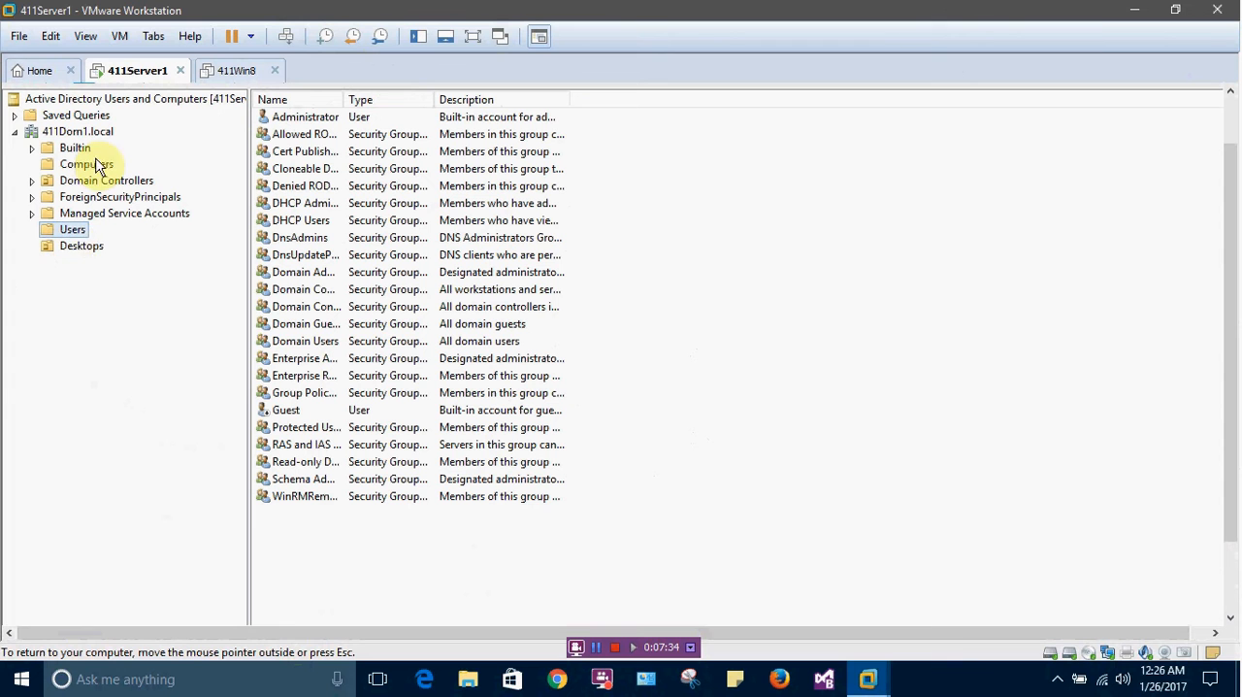
pyautogui.rightClick(76, 231)
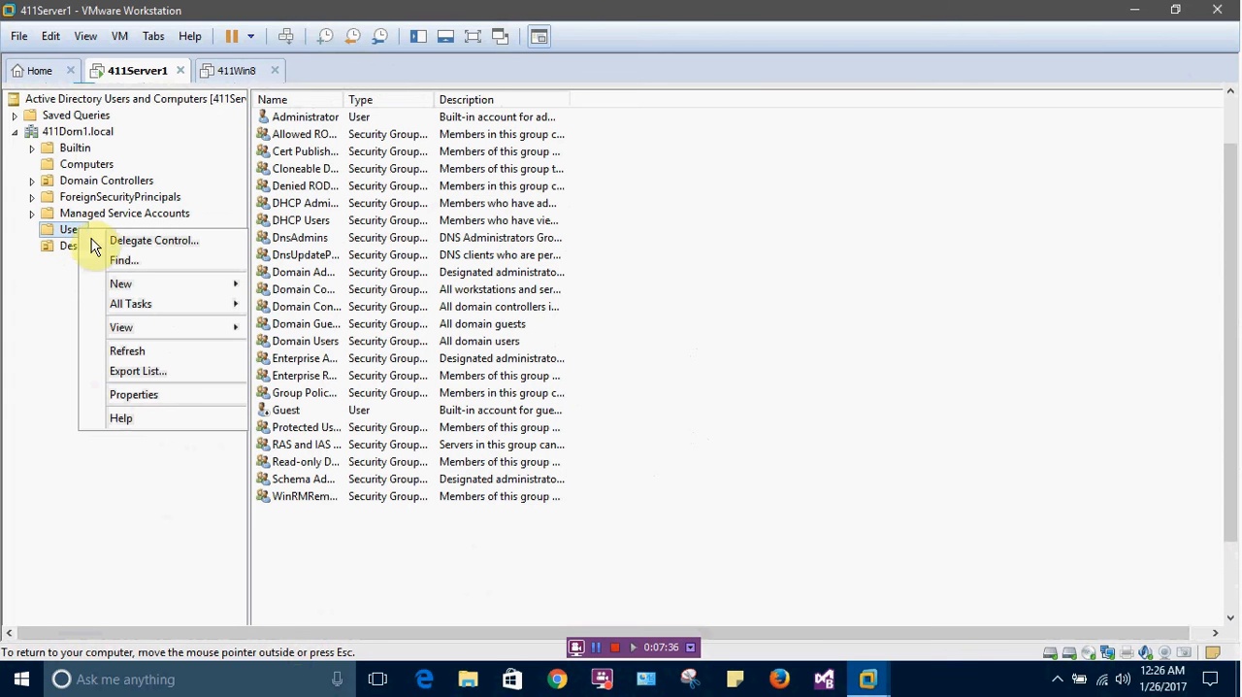
pyautogui.moveTo(119, 286)
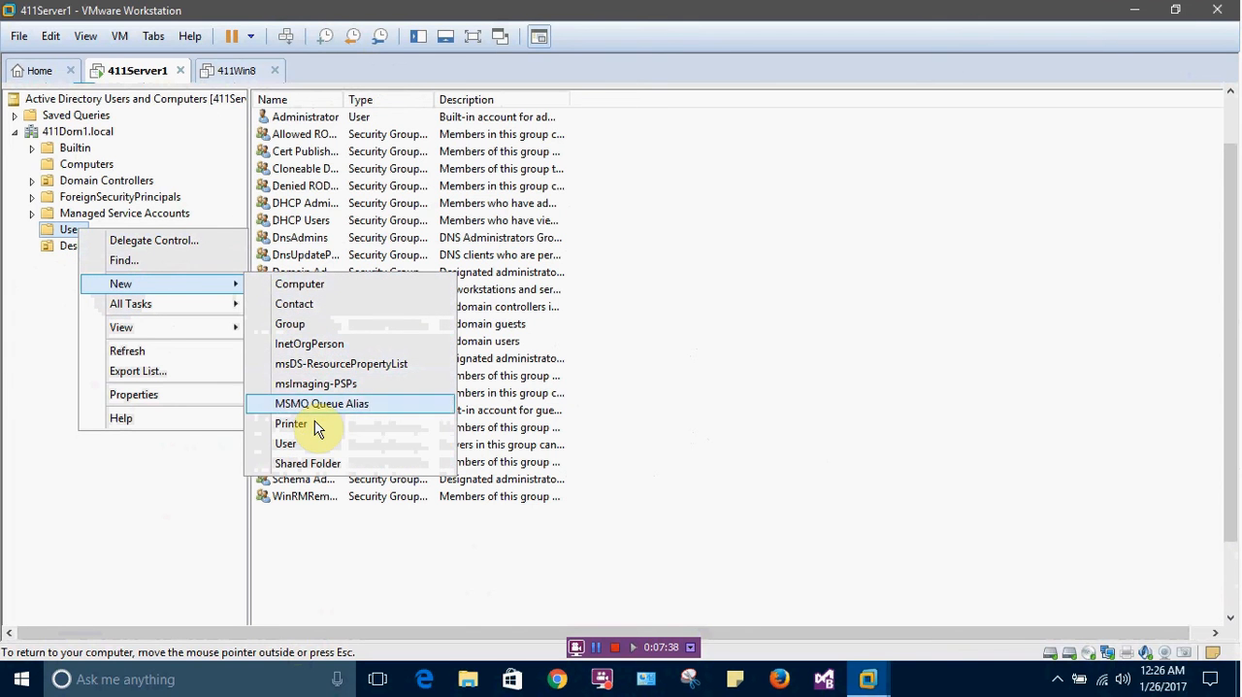
pyautogui.click(312, 446)
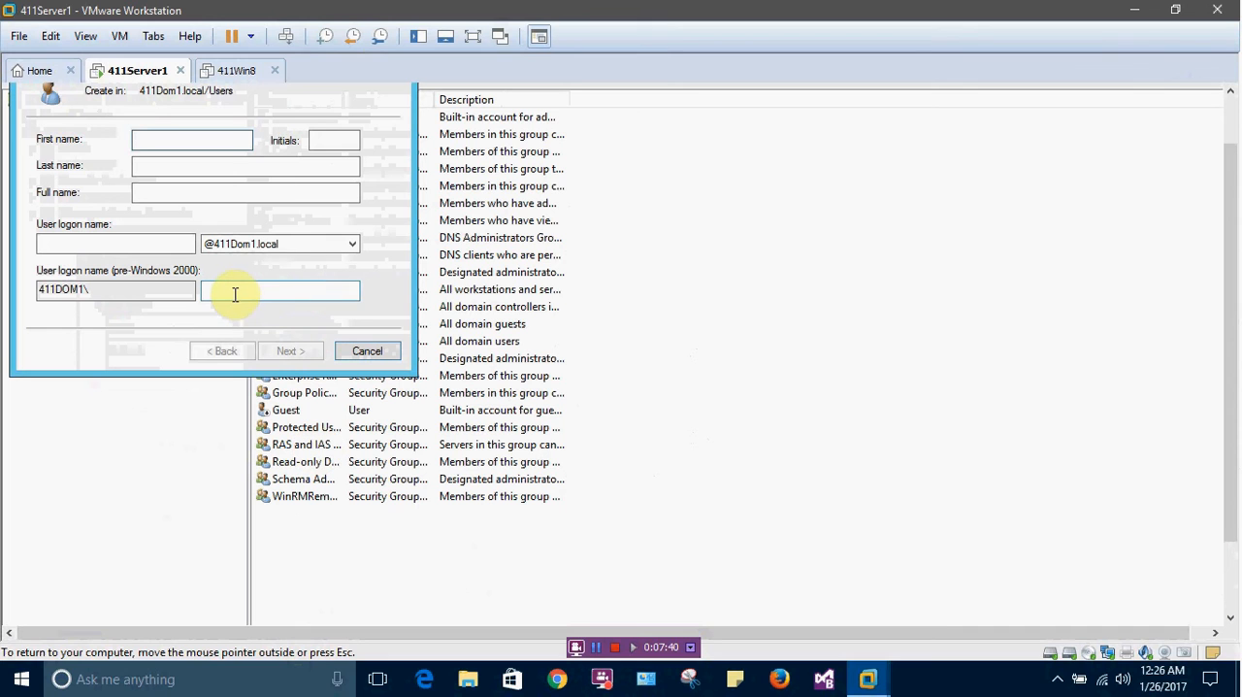
pyautogui.write('Win')
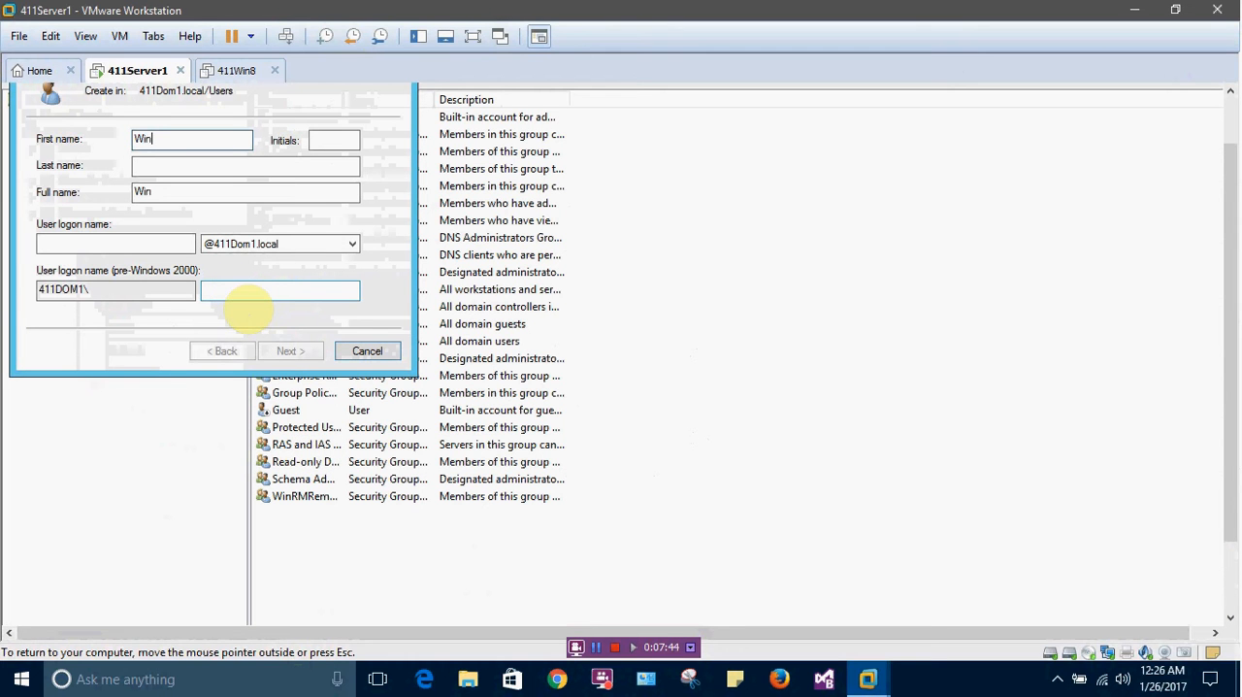
pyautogui.write('dows8')
pyautogui.press('Tab')
pyautogui.press('Tab')
pyautogui.write('User')
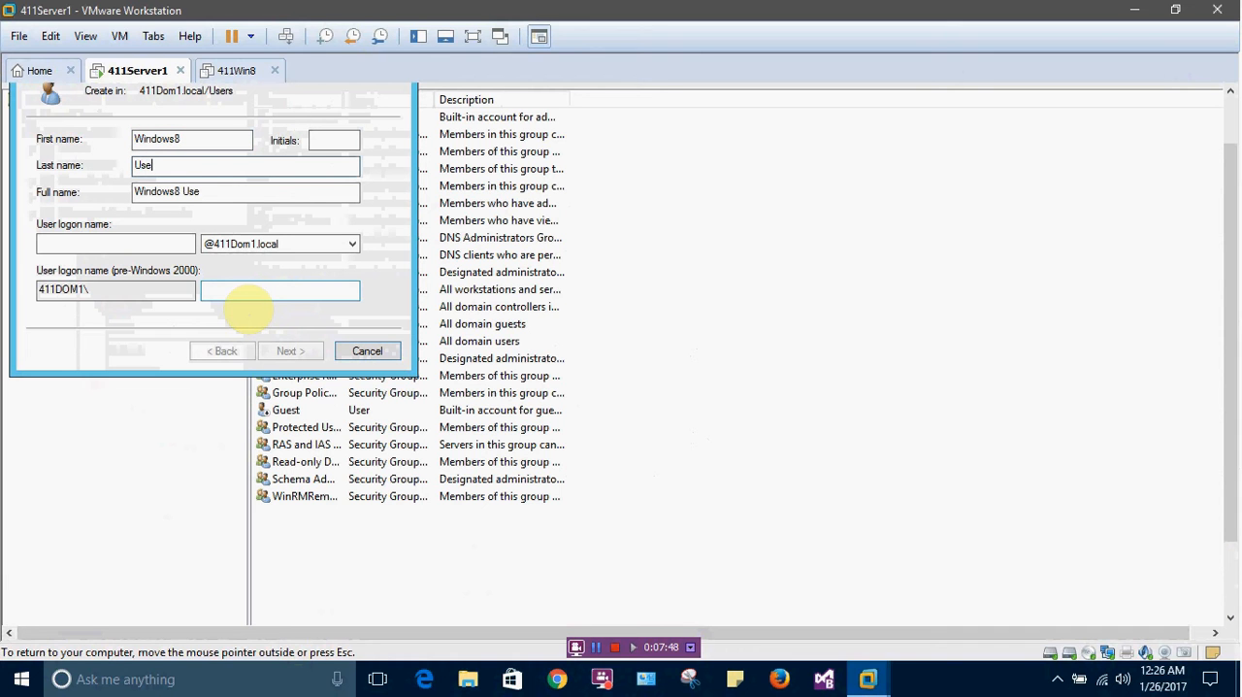
pyautogui.press('Tab')
pyautogui.press('Tab')
pyautogui.press('Tab')
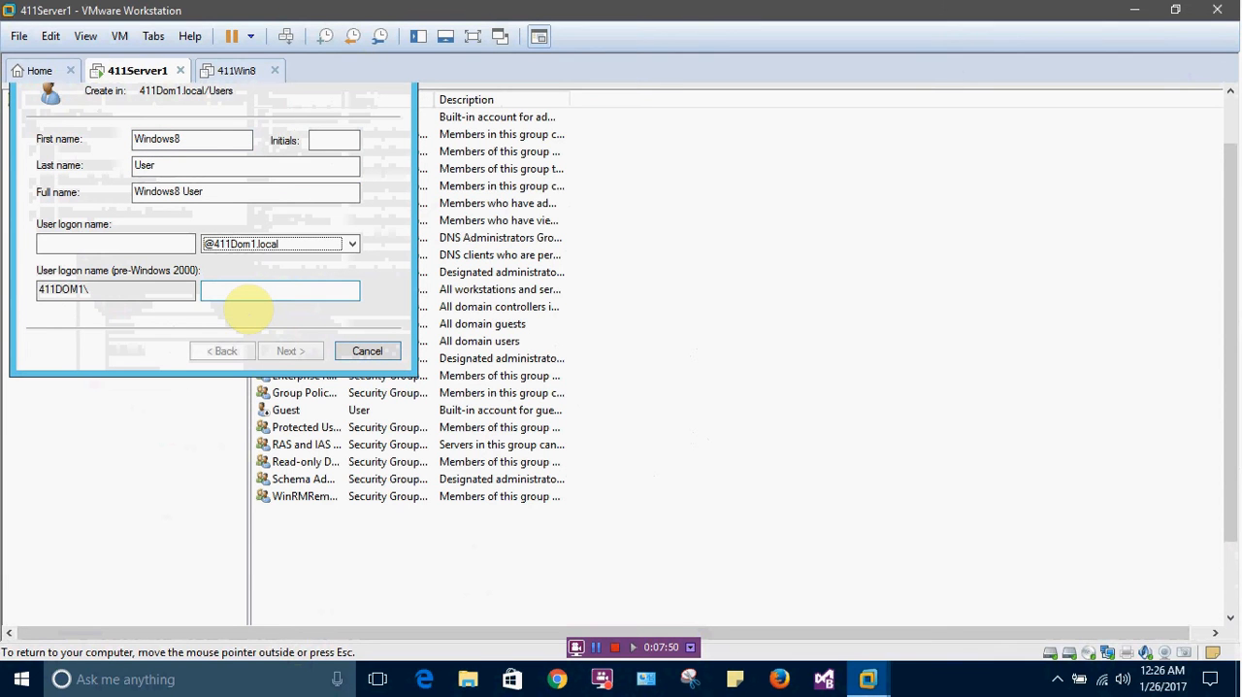
pyautogui.hotkey('shift', 'Tab')
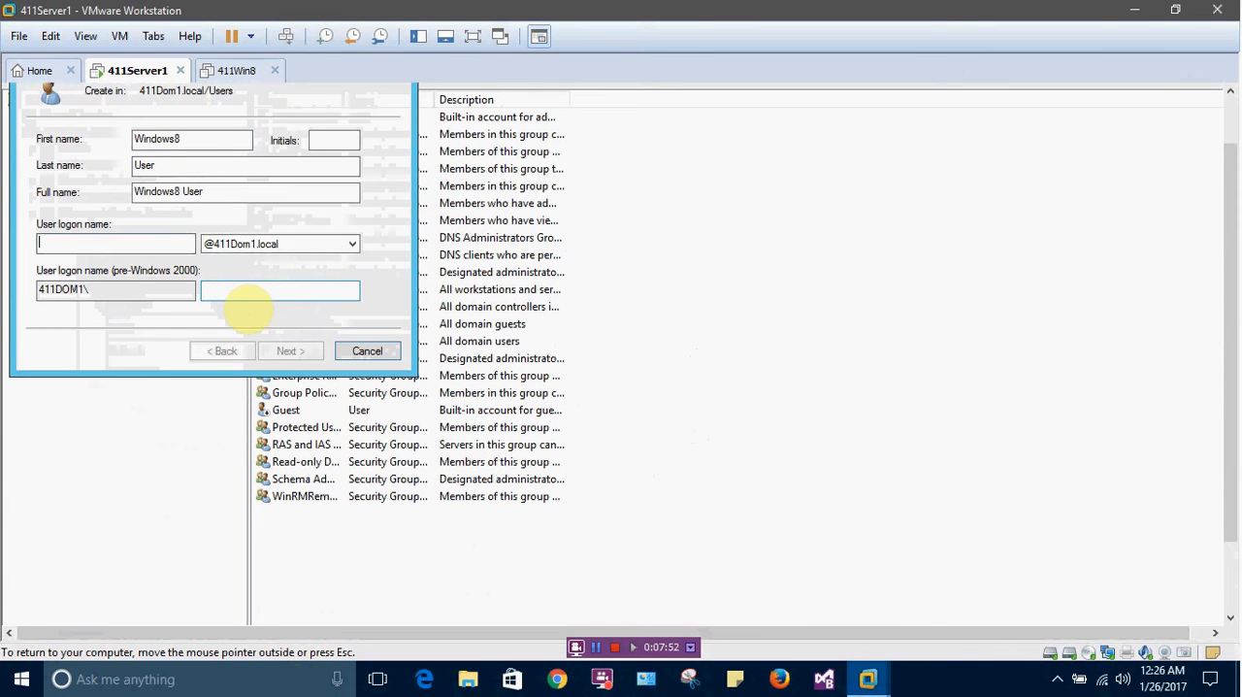
pyautogui.write('W')
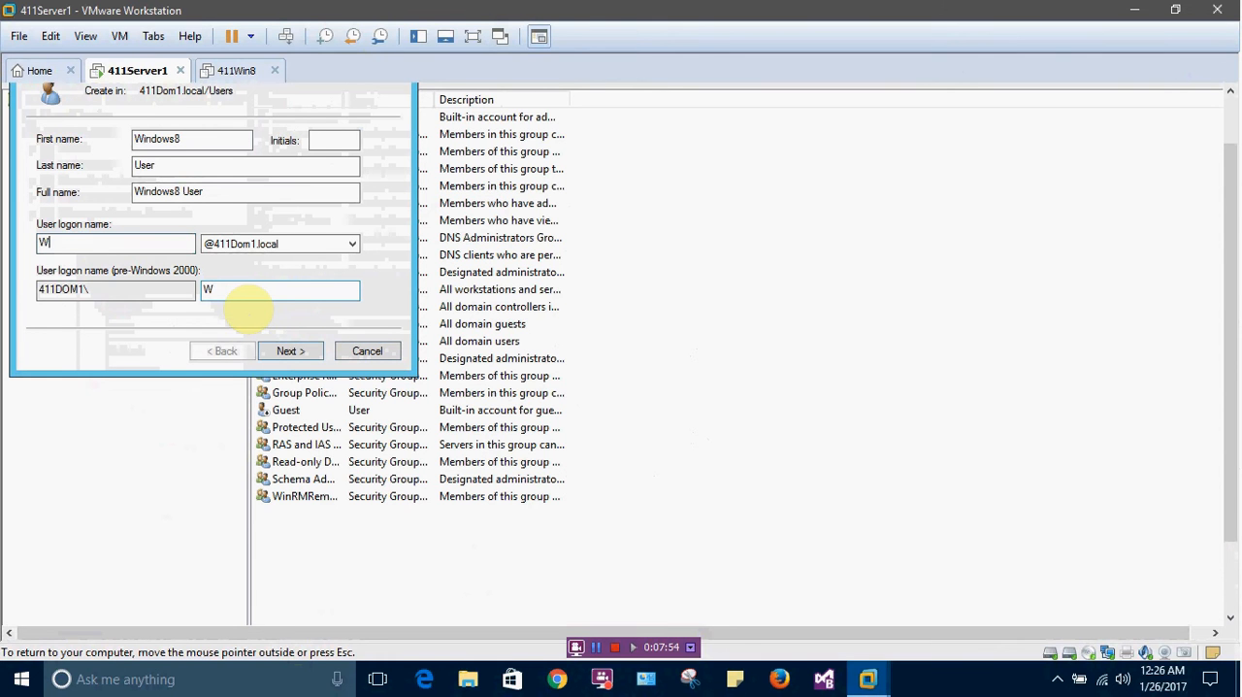
pyautogui.write('in8User')
pyautogui.click(291, 351)
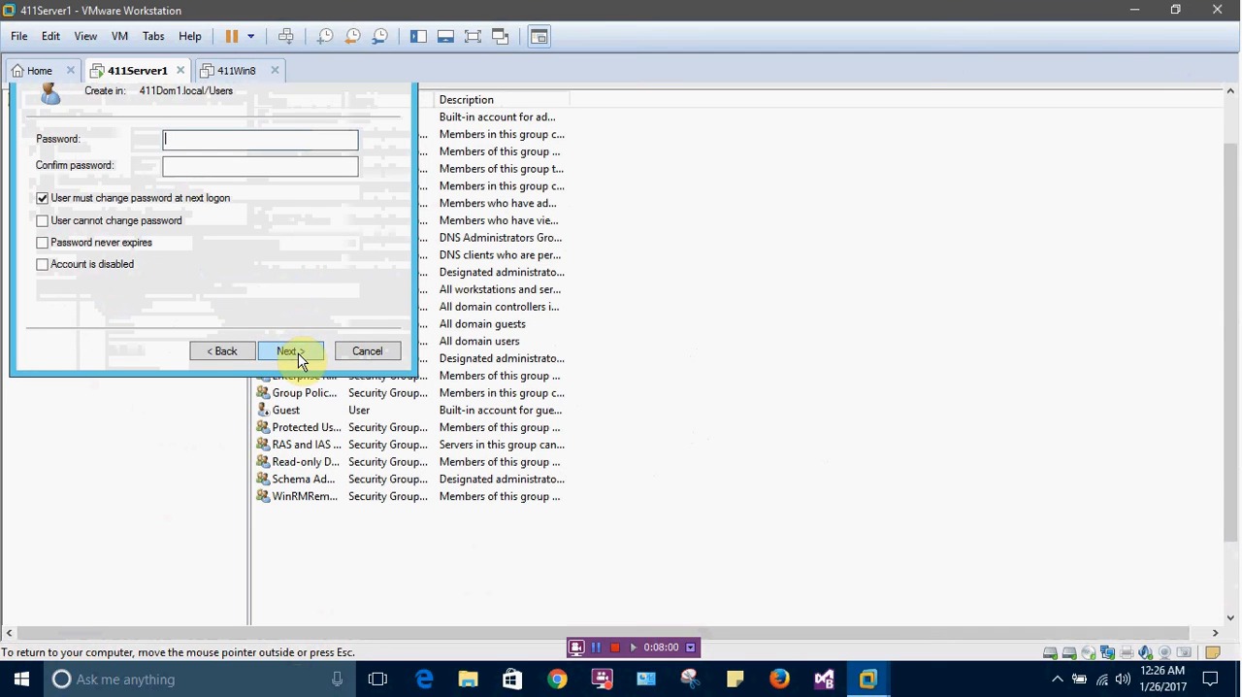
# Enter and confirm the account password, without requiring a change at next logon, and set the password to never expire
pyautogui.write('P•••••••••')
pyautogui.press('Tab')
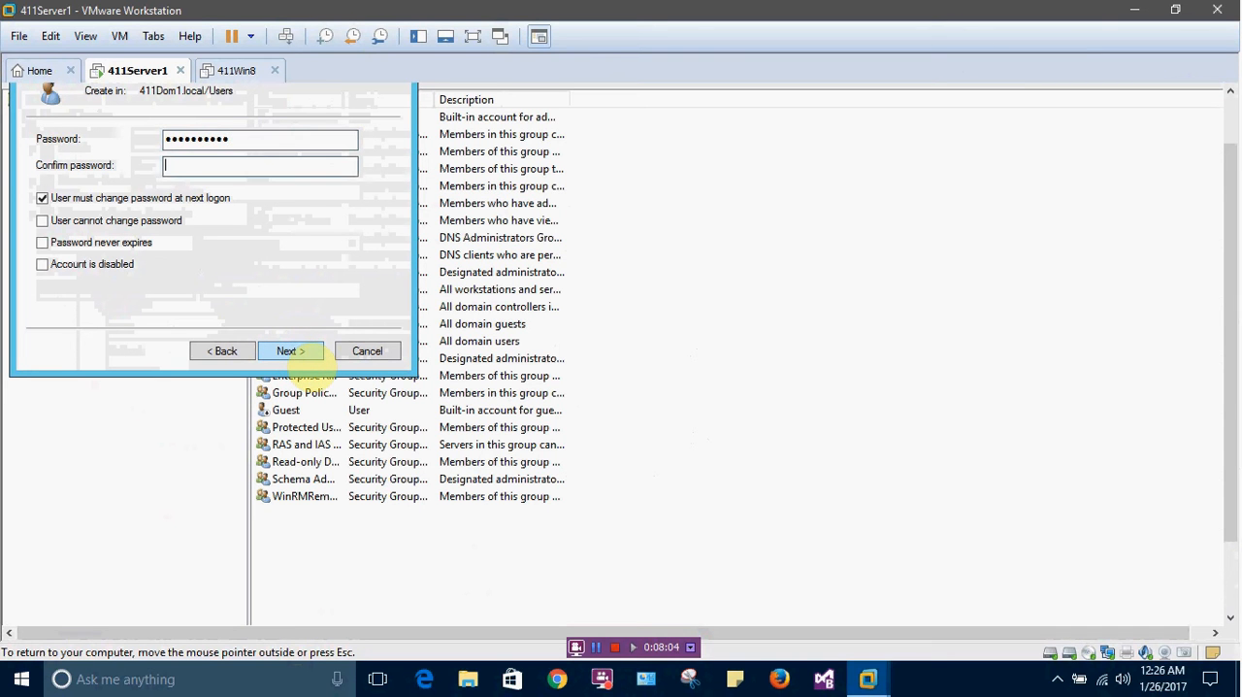
pyautogui.write('••••••••••')
pyautogui.click(41, 200)
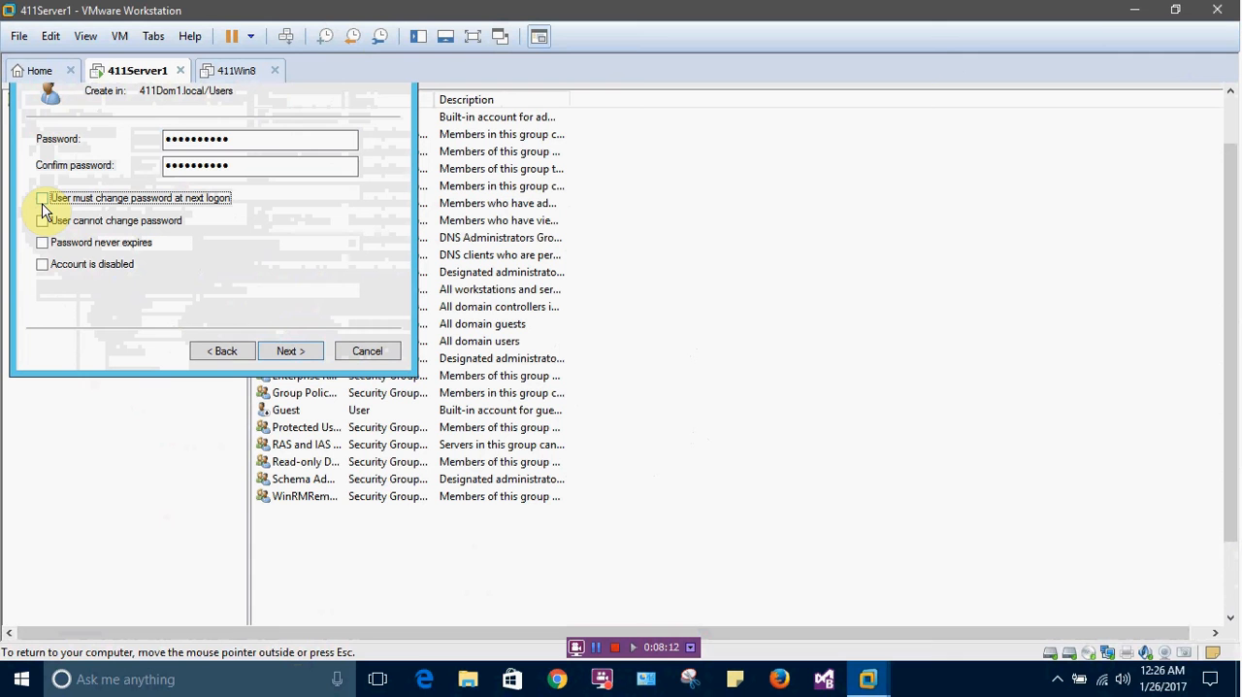
pyautogui.click(42, 243)
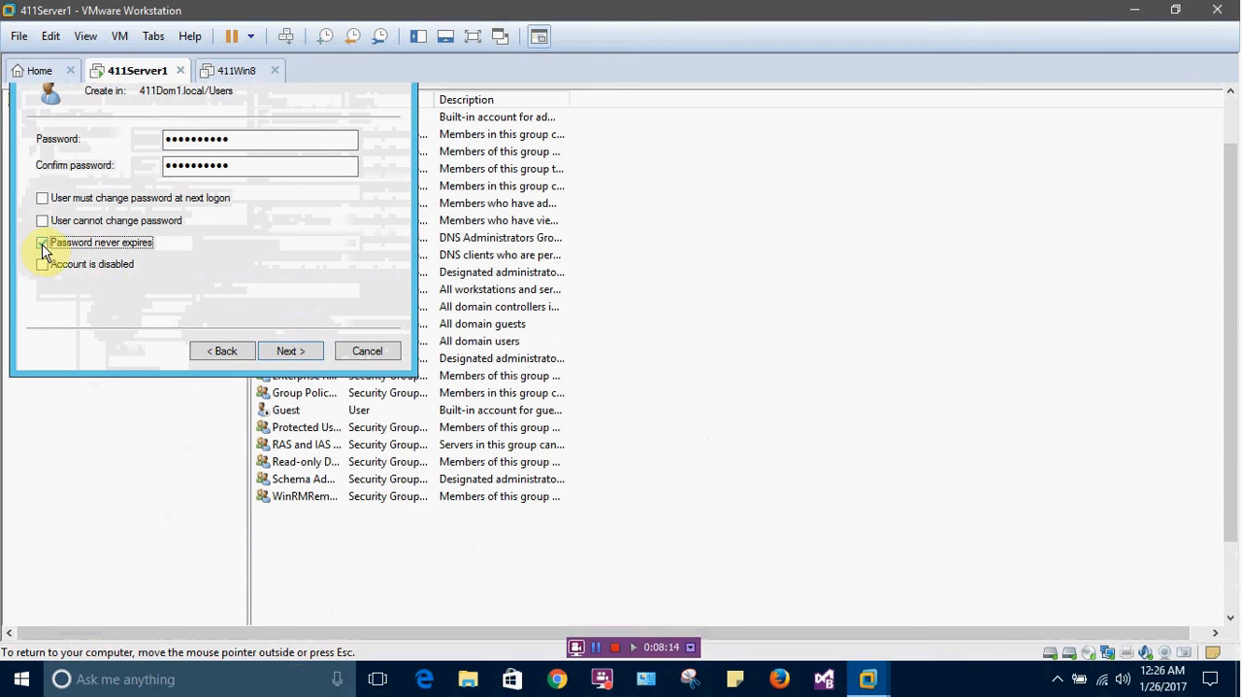
# Finish creating the Windows8 User account and close Active Directory Users and Computers
pyautogui.click(278, 350)
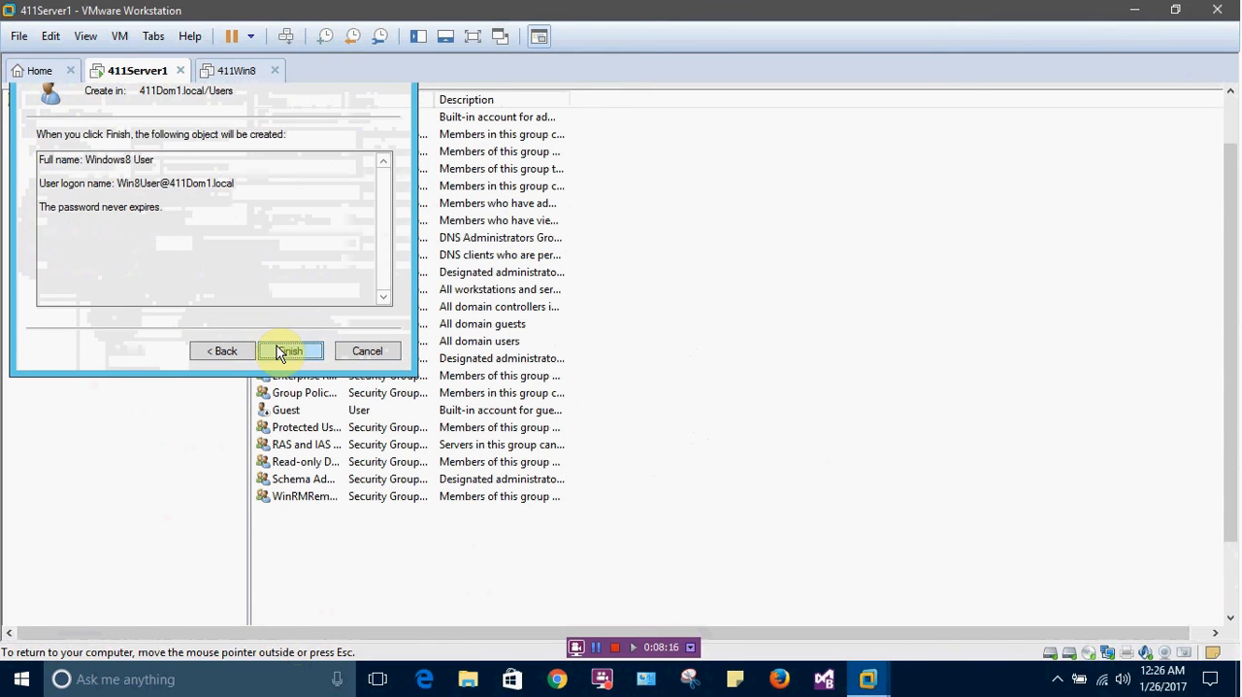
pyautogui.click(279, 351)
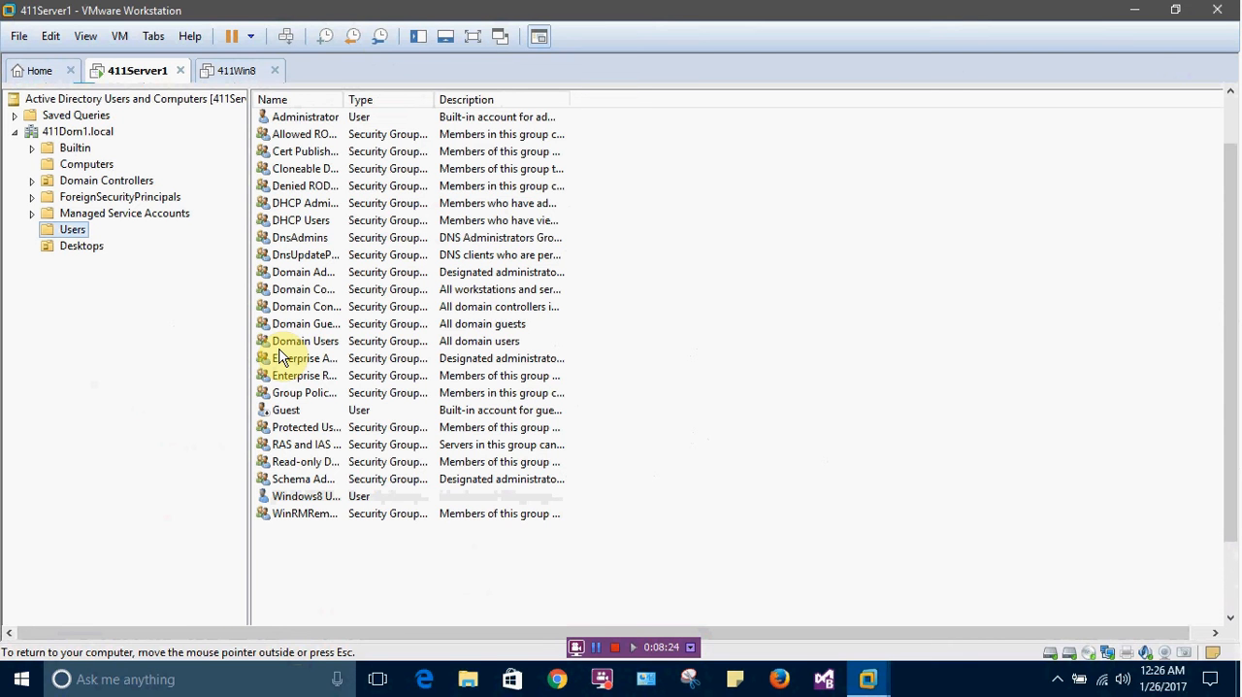
pyautogui.click(1218, 95)
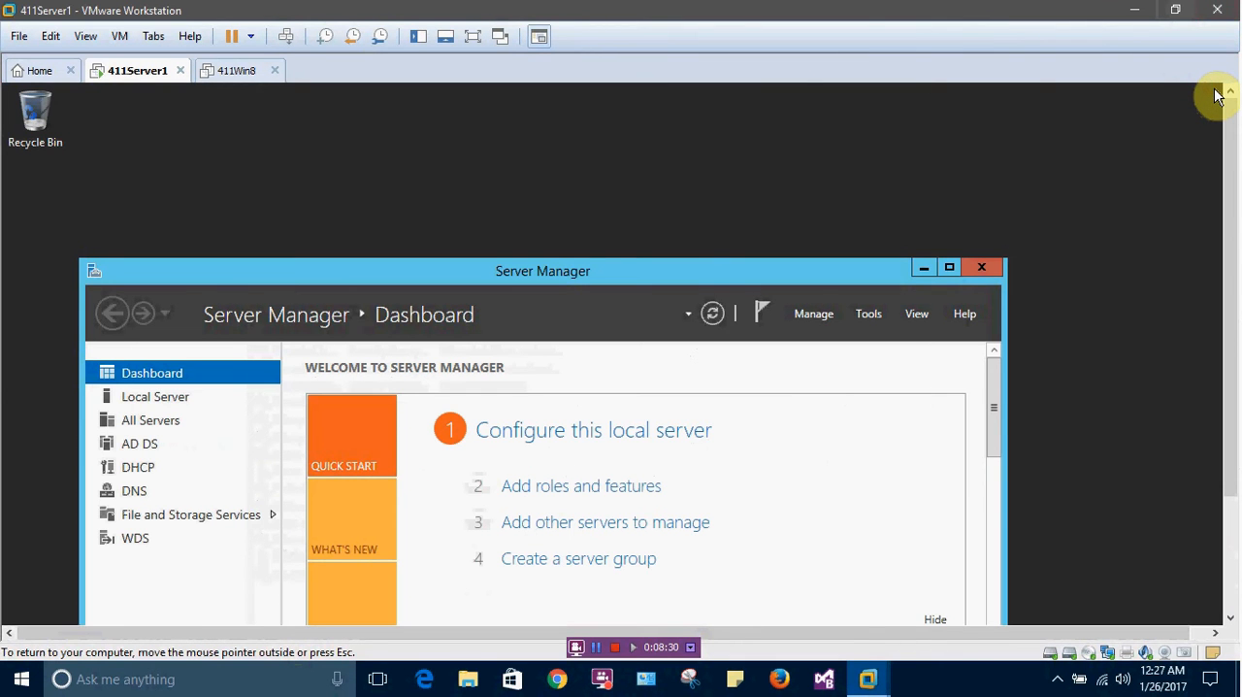
# In Group Policy Management, link the existing WSUS-Desktops GPO to the Desktops organizational unit
pyautogui.moveTo(1232, 278); pyautogui.dragTo(1234, 441)
pyautogui.click(346, 610)
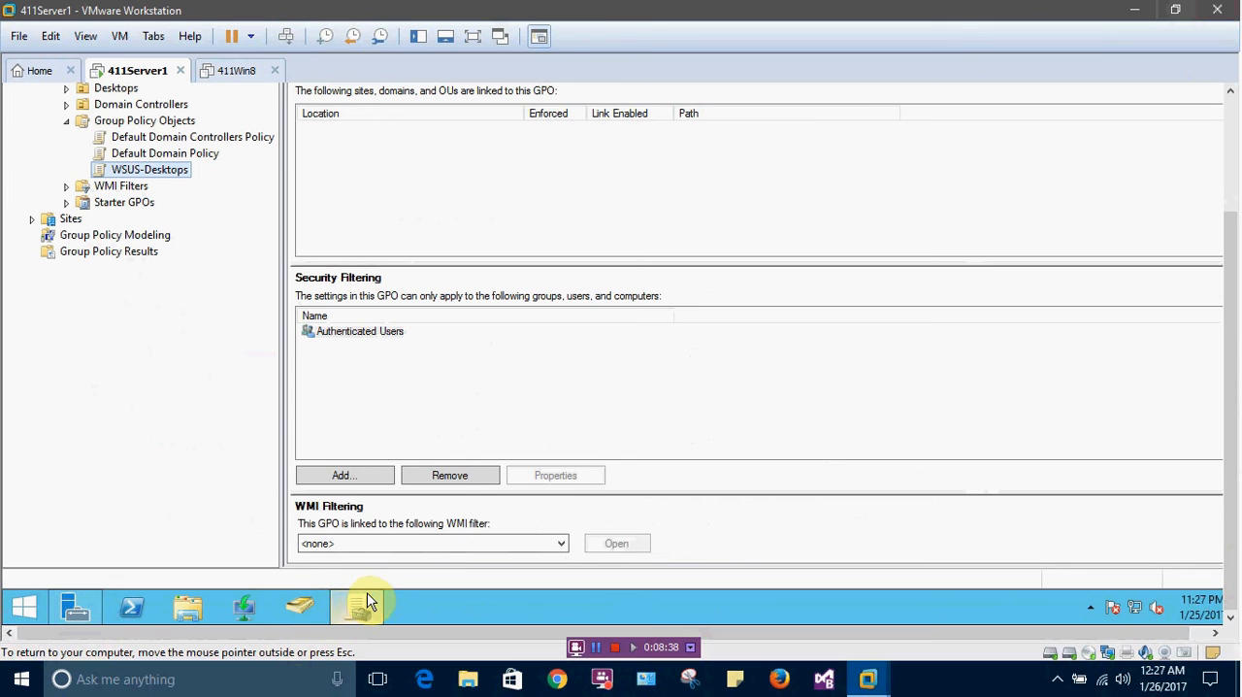
pyautogui.moveTo(367, 602)
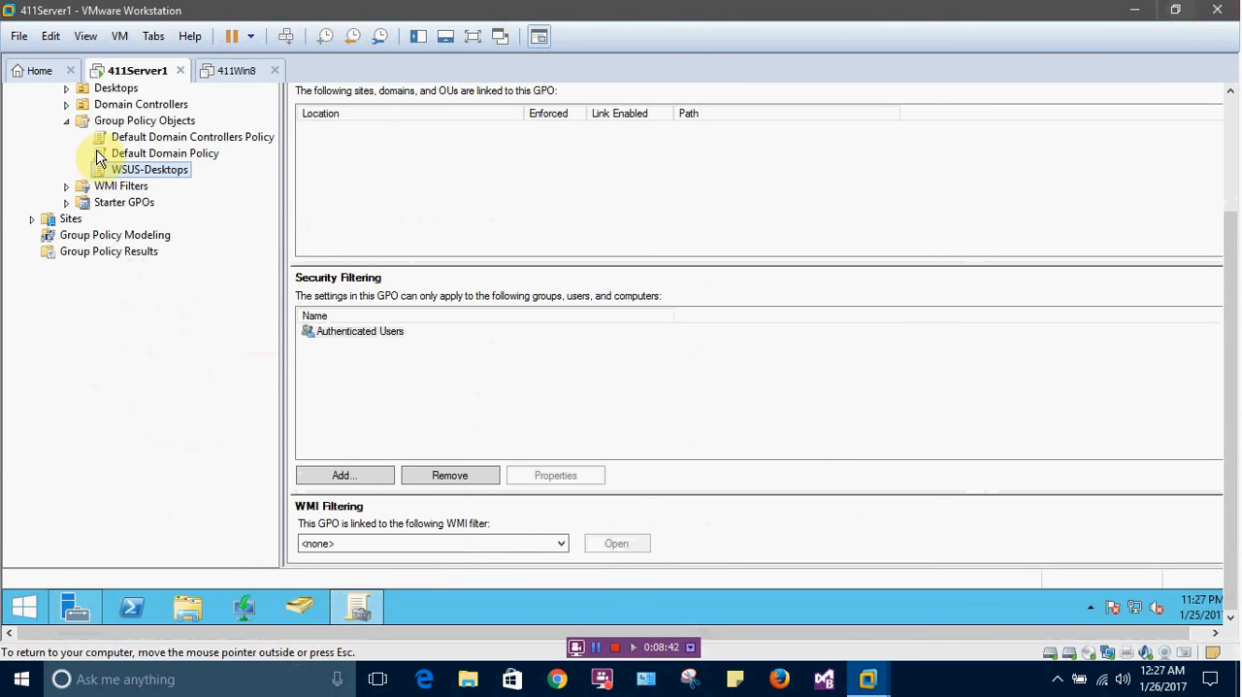
pyautogui.moveTo(1232, 375); pyautogui.dragTo(1214, 269)
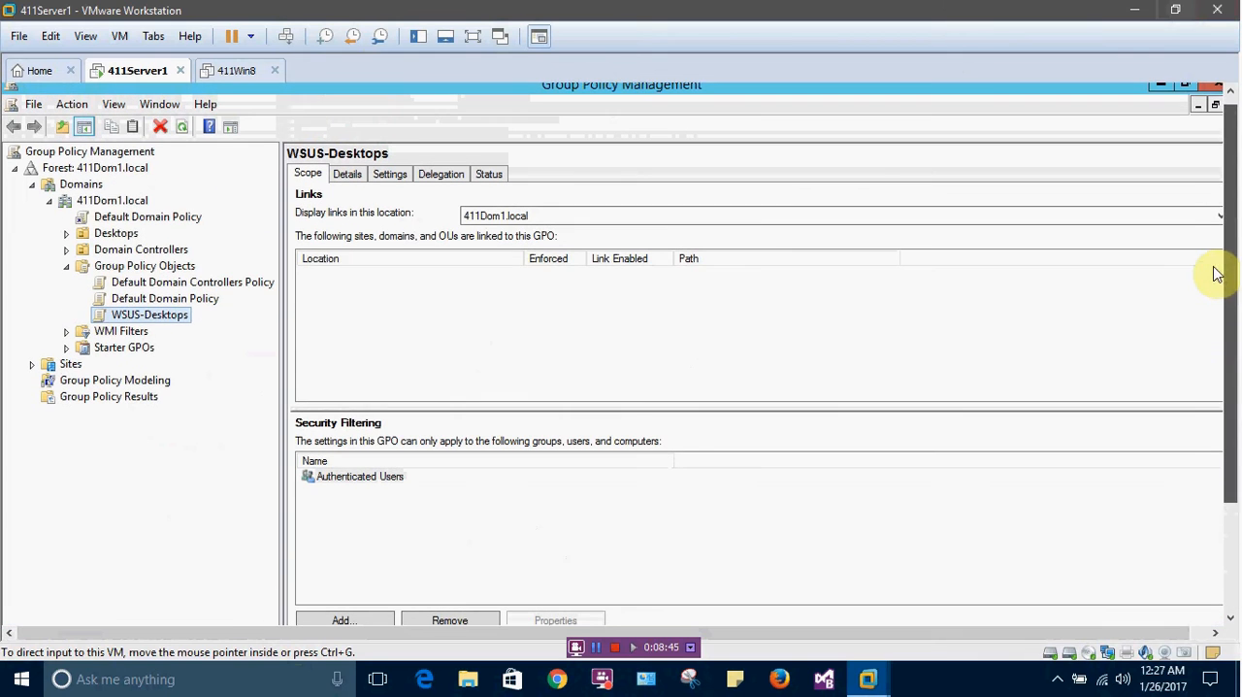
pyautogui.rightClick(119, 235)
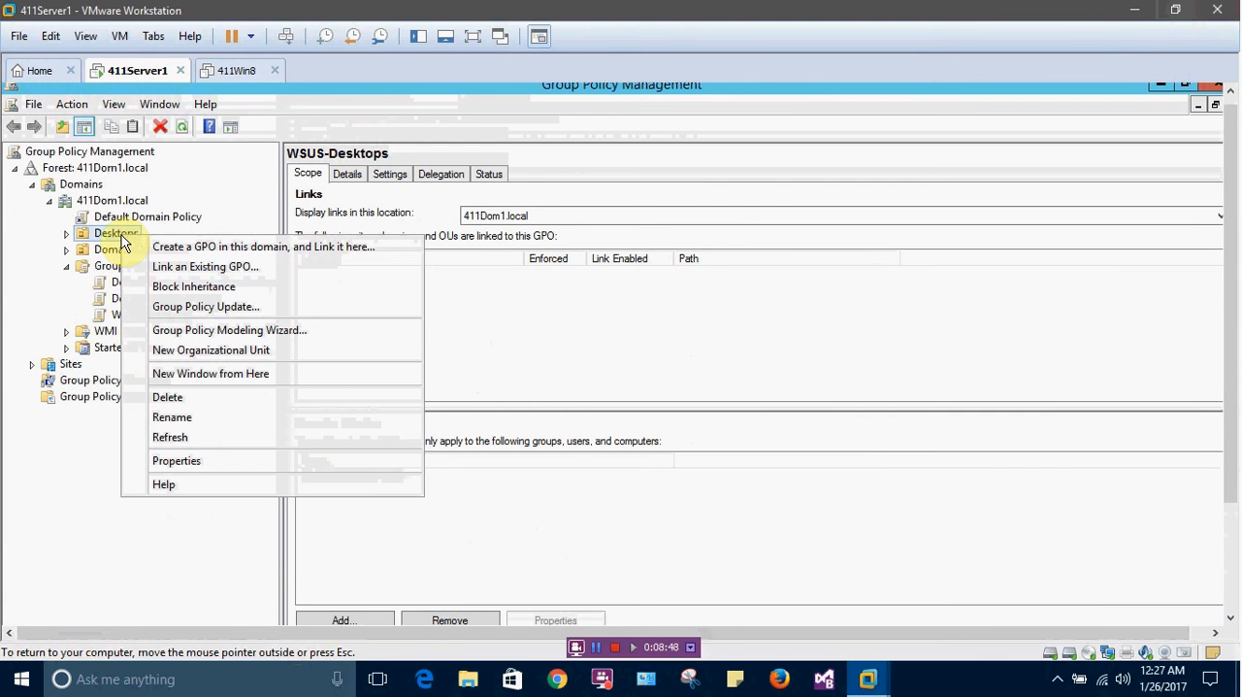
pyautogui.click(202, 268)
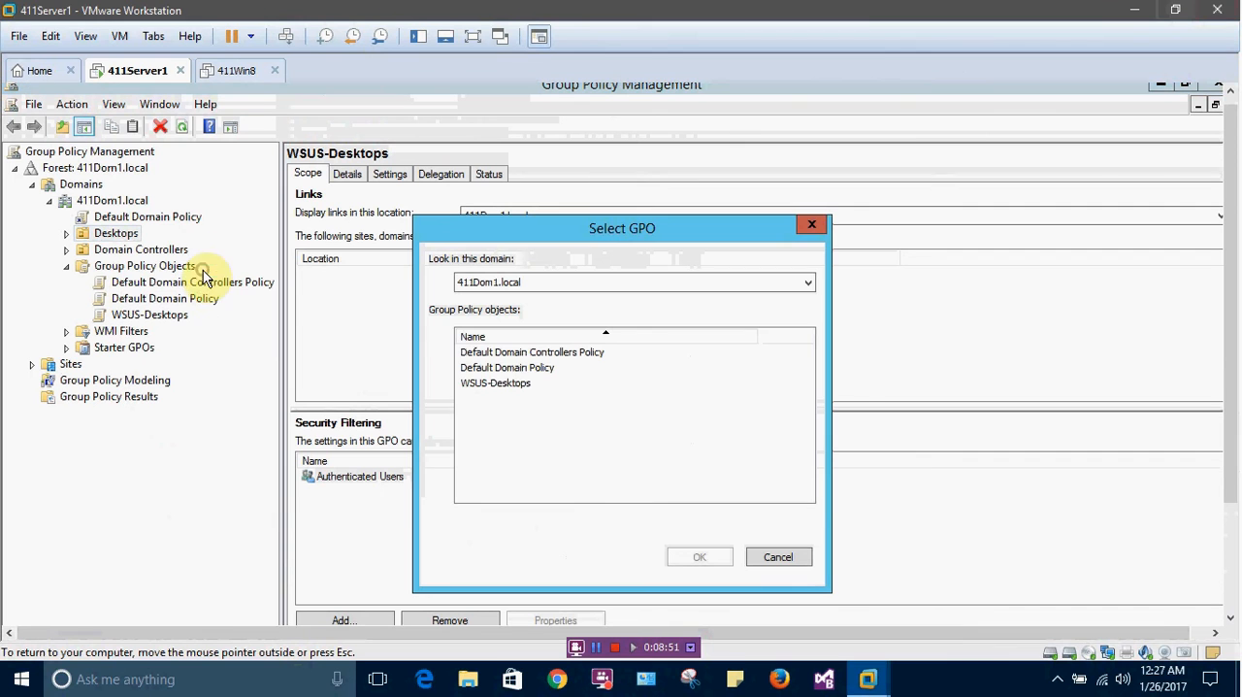
pyautogui.click(501, 385)
pyautogui.click(675, 556)
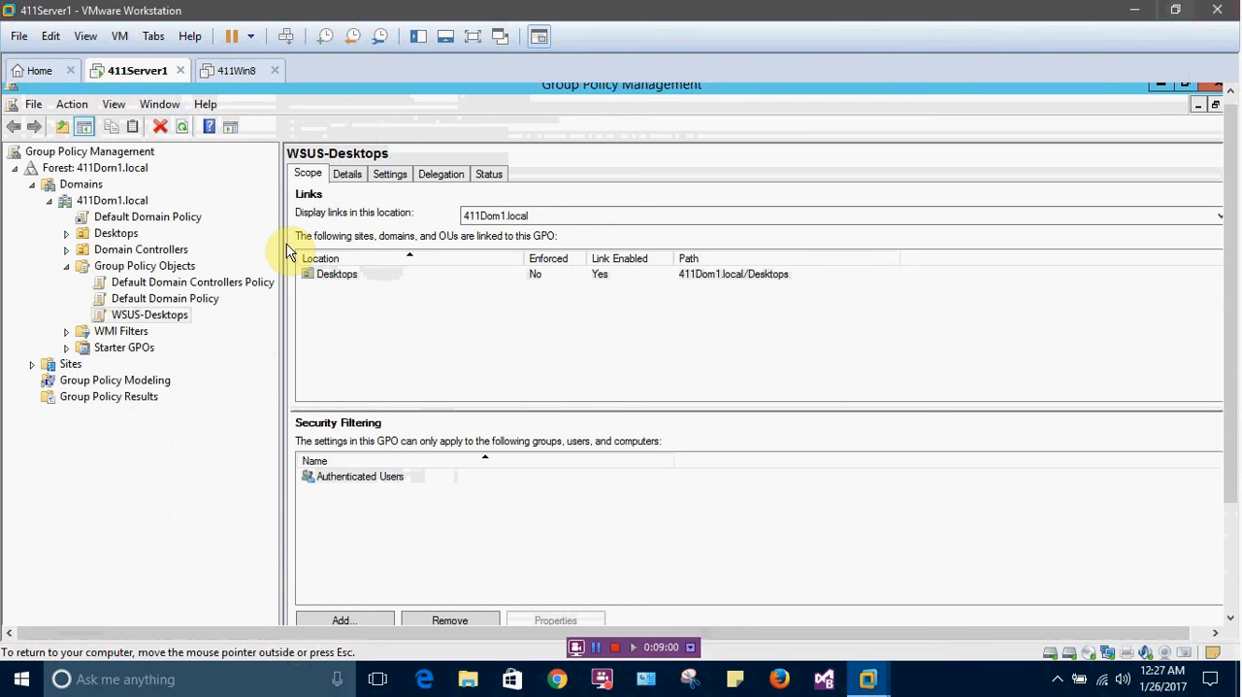
# Expand the Desktops organizational unit and inspect the scope and link options of its WSUS-Desktops link
pyautogui.click(66, 234)
pyautogui.click(129, 250)
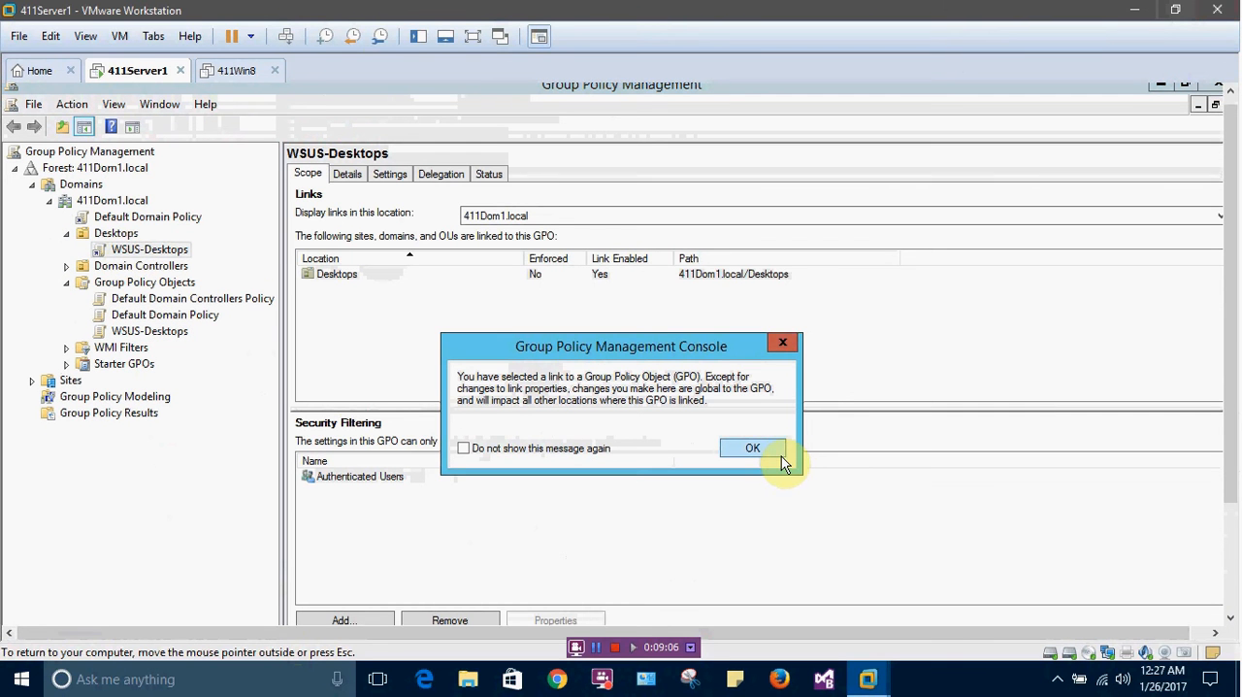
pyautogui.click(757, 452)
pyautogui.rightClick(142, 252)
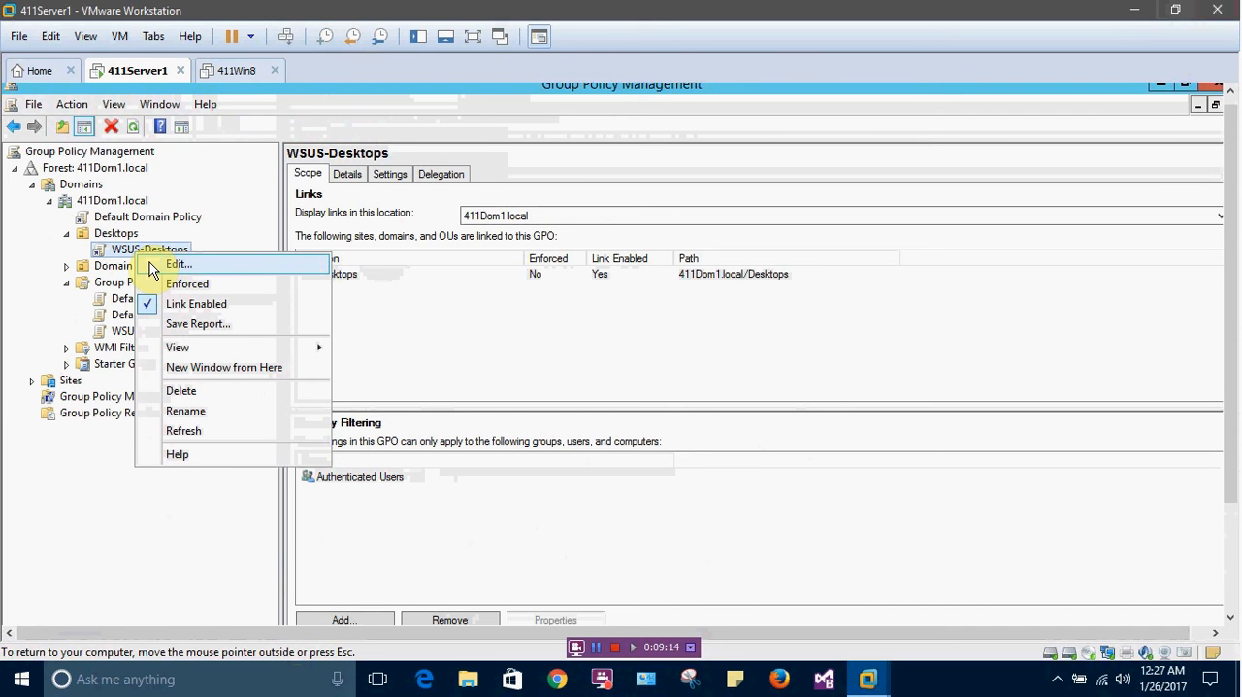
pyautogui.click(172, 249)
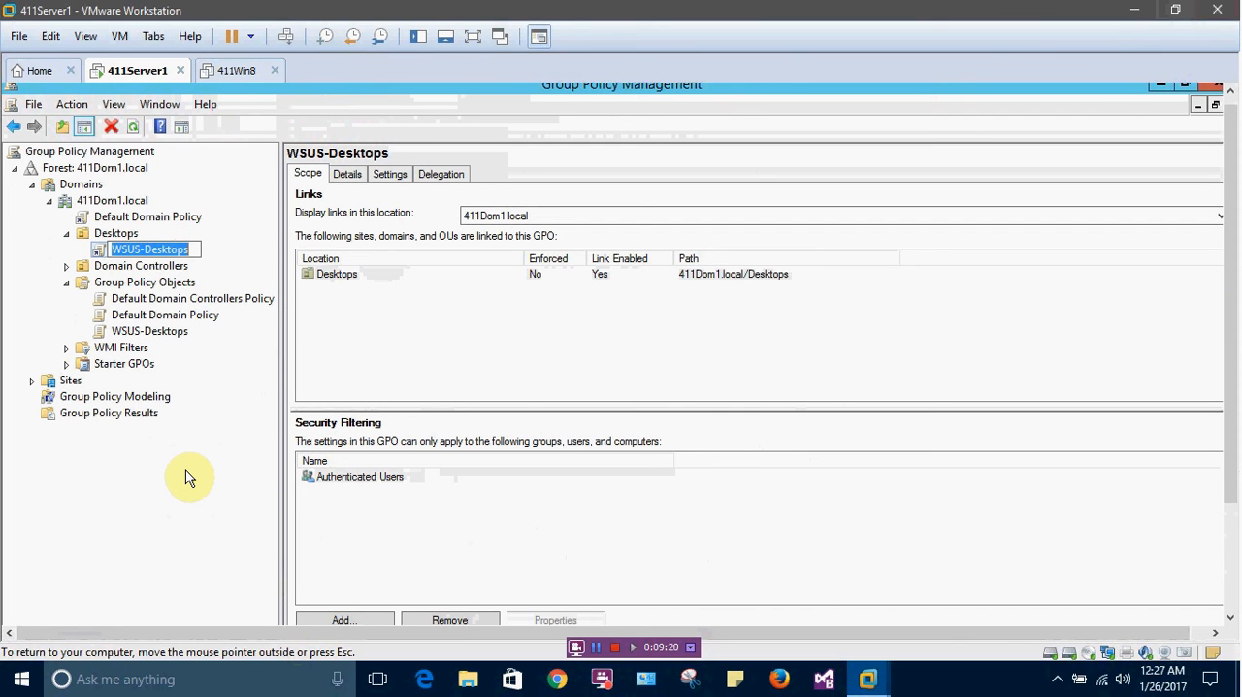
pyautogui.click(192, 444)
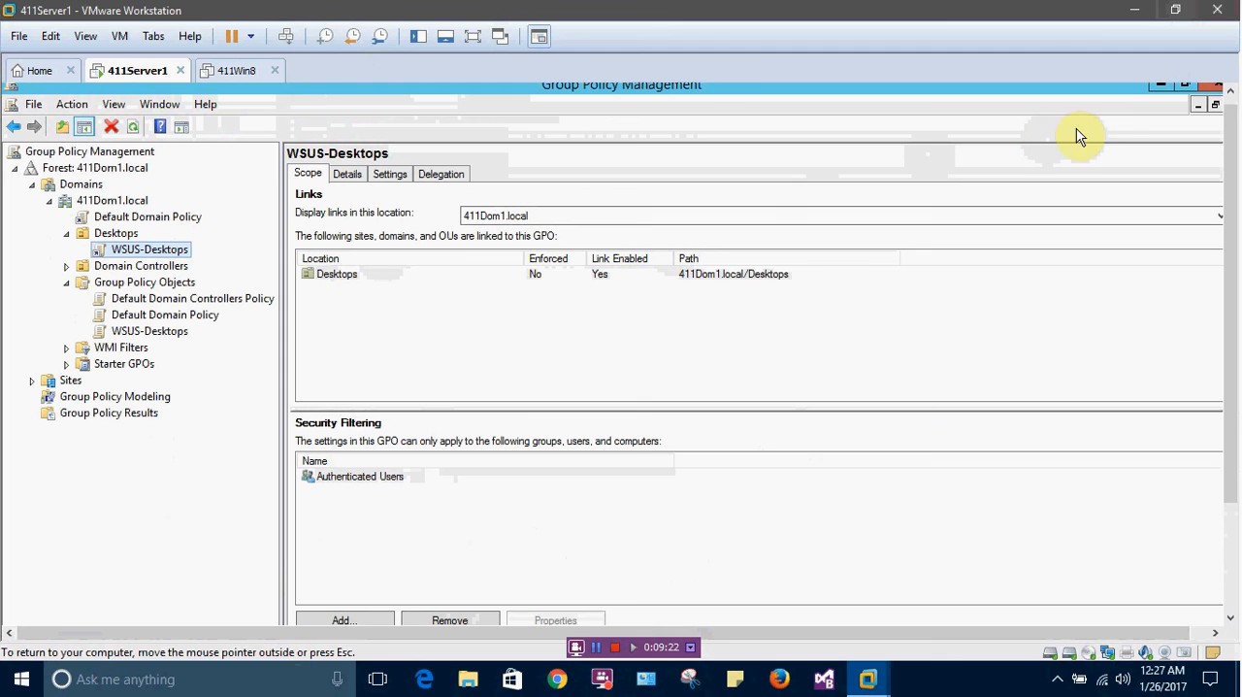
# Switch to the 411Win8 virtual machine and power it on
pyautogui.click(236, 71)
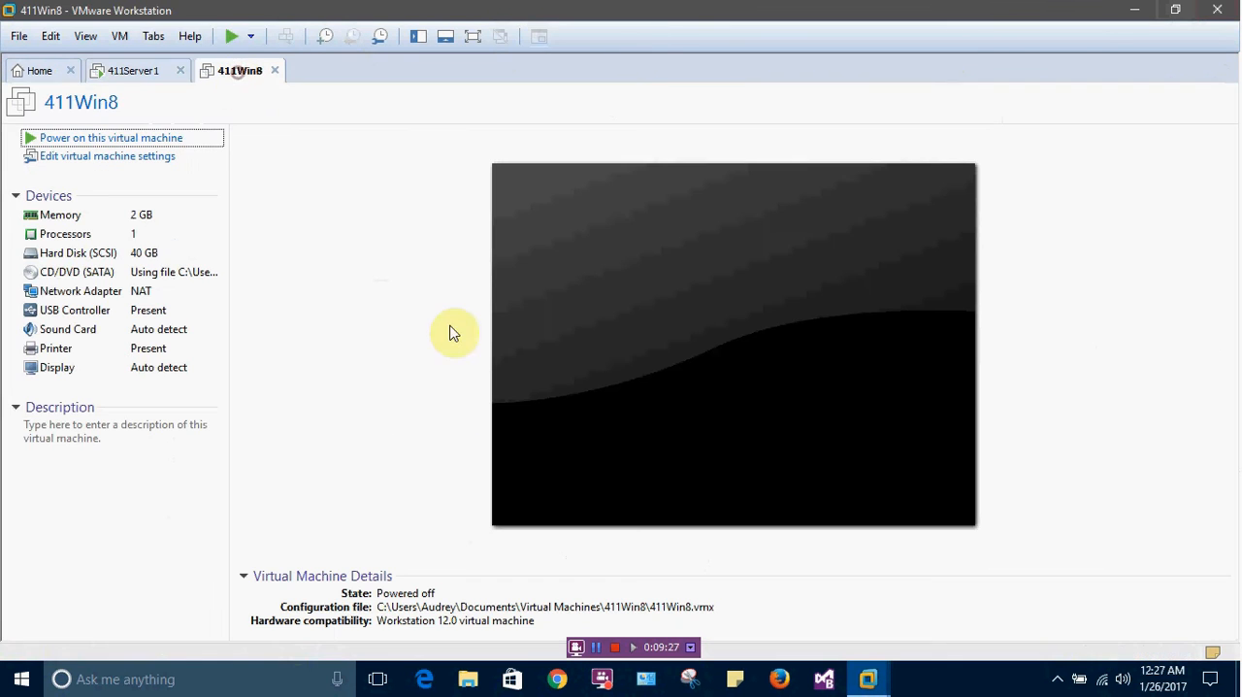
pyautogui.click(132, 139)
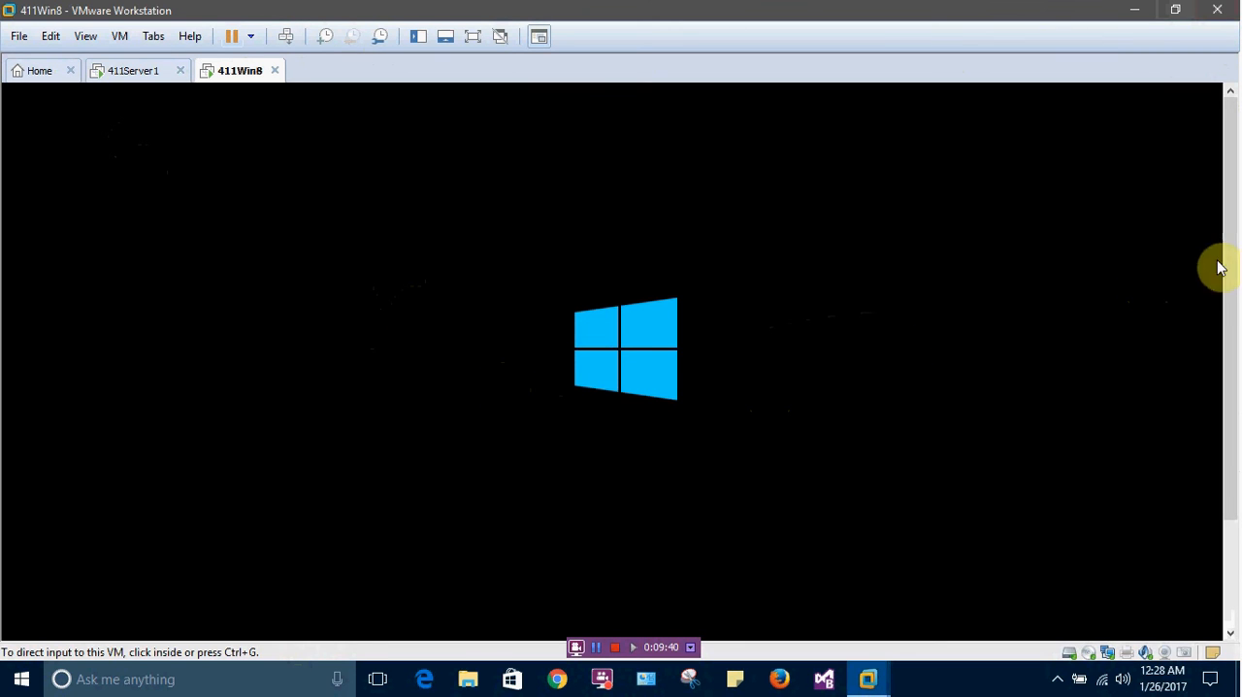
pyautogui.moveTo(1229, 272); pyautogui.dragTo(1235, 308)
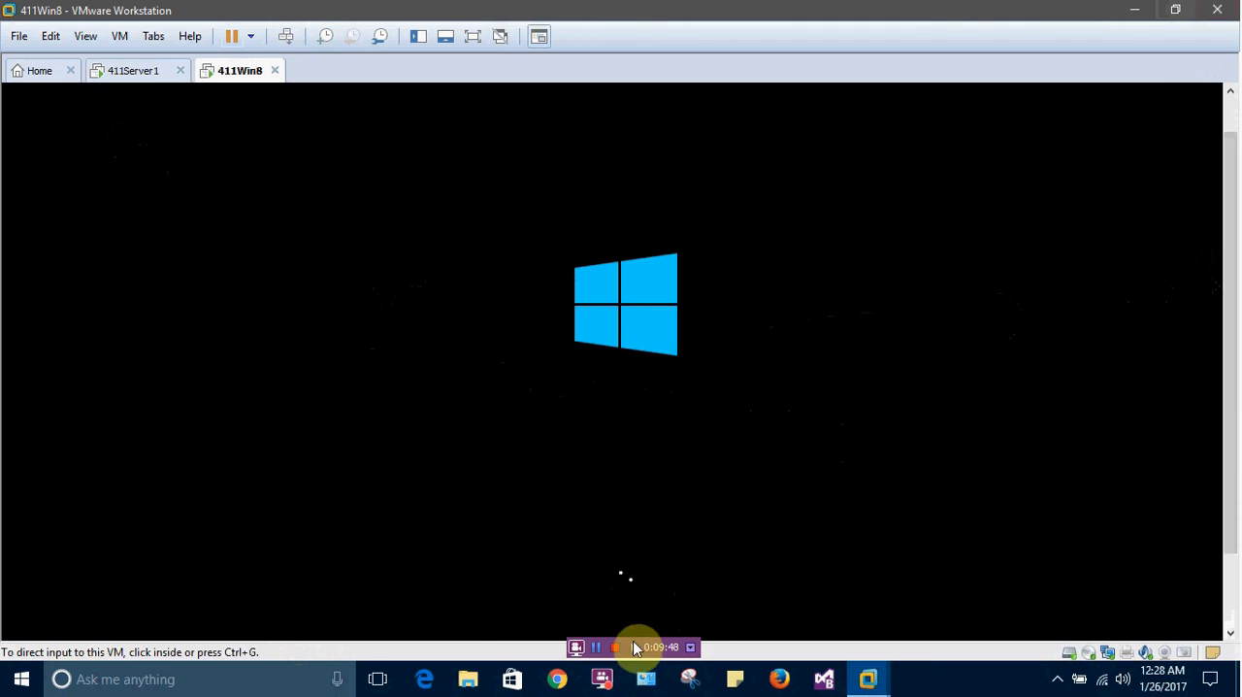
pyautogui.click(598, 649)
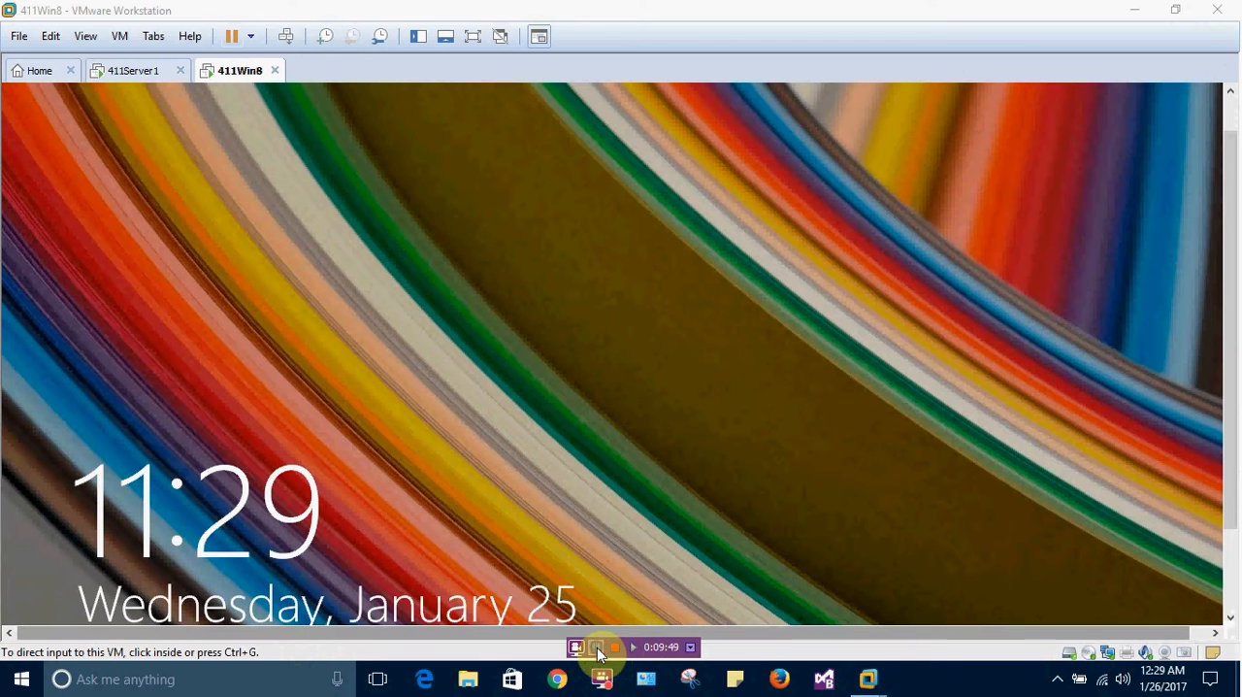
# Dismiss the 411Win8 lock screen and sign in to the 411DOM1\Win8User account with its password
pyautogui.click(611, 497)
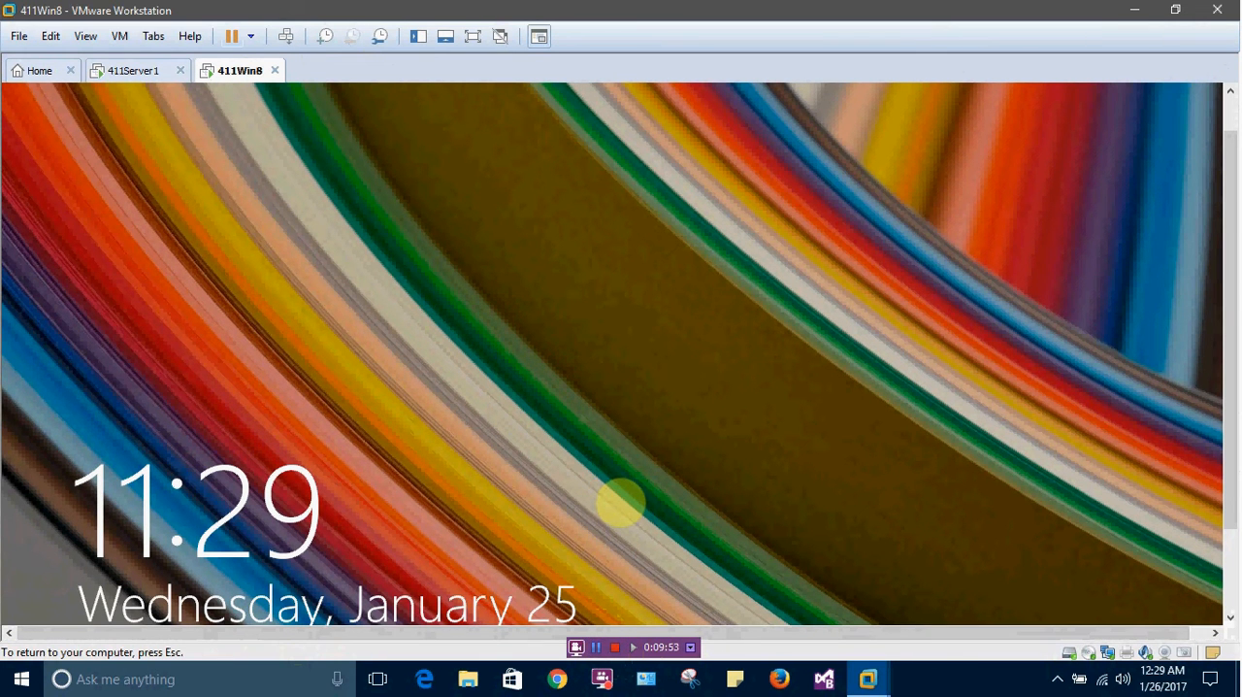
pyautogui.click(594, 453)
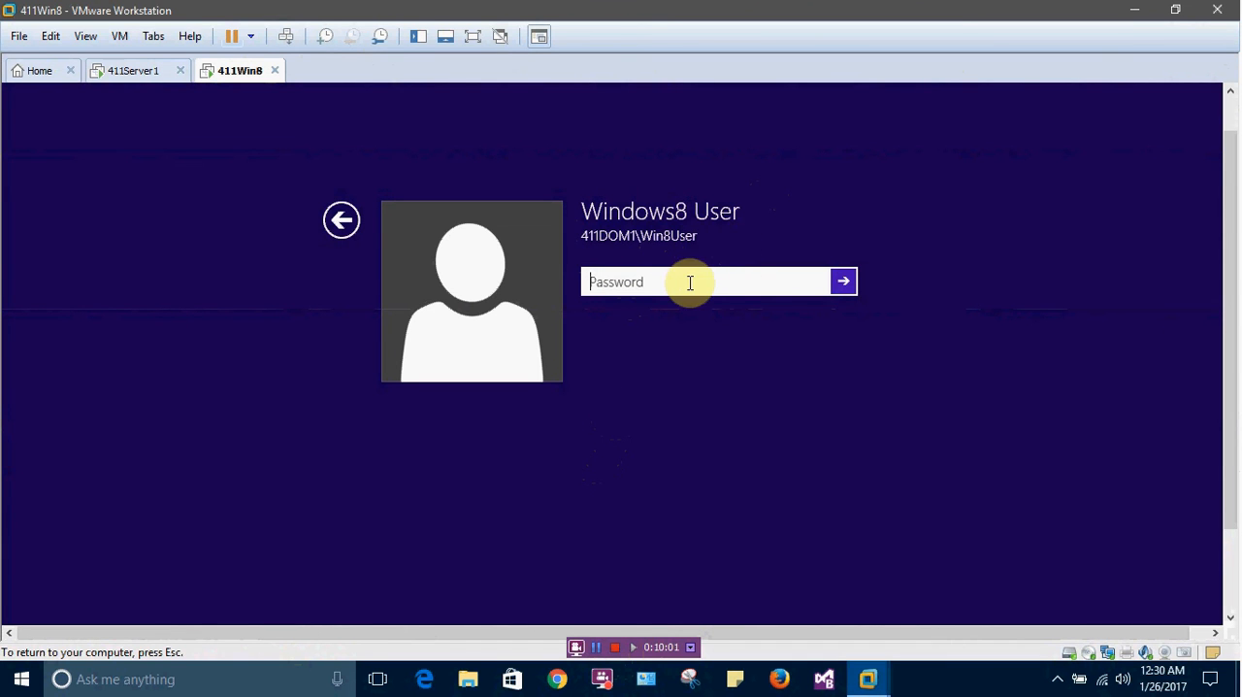
pyautogui.write('••••••••••')
pyautogui.click(836, 282)
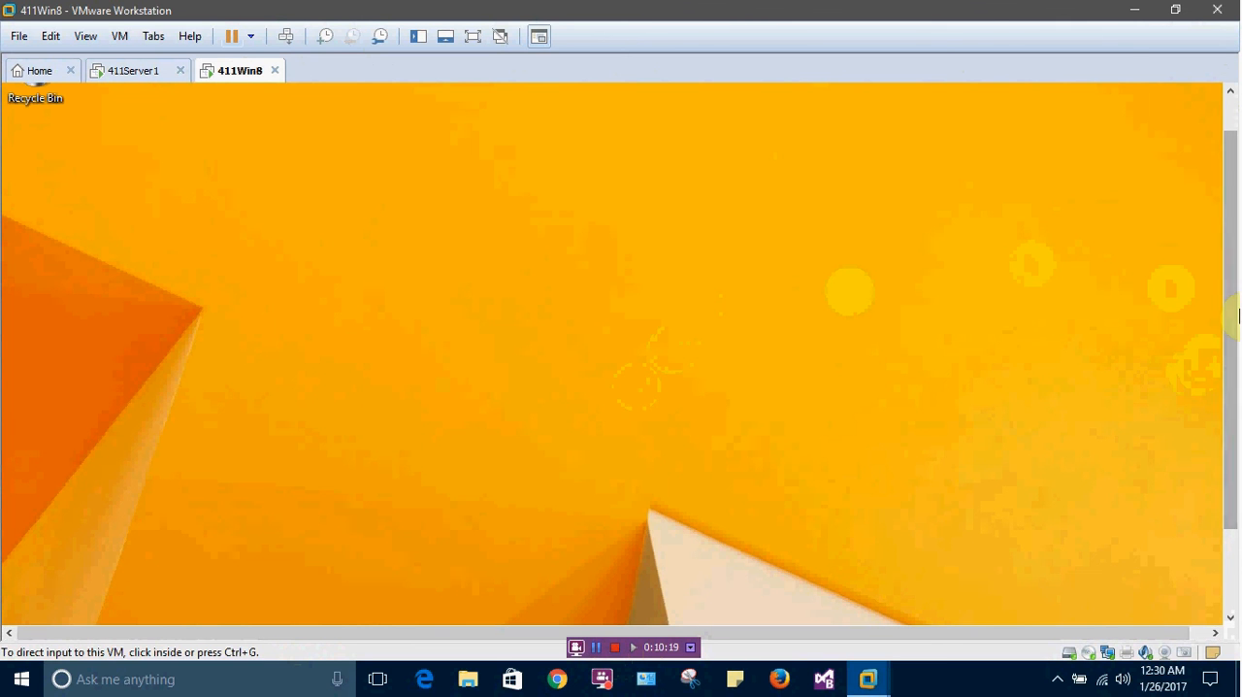
# Open the System information of 411Win8 and go to Windows Update to check its update status
pyautogui.moveTo(1233, 313); pyautogui.dragTo(1231, 451)
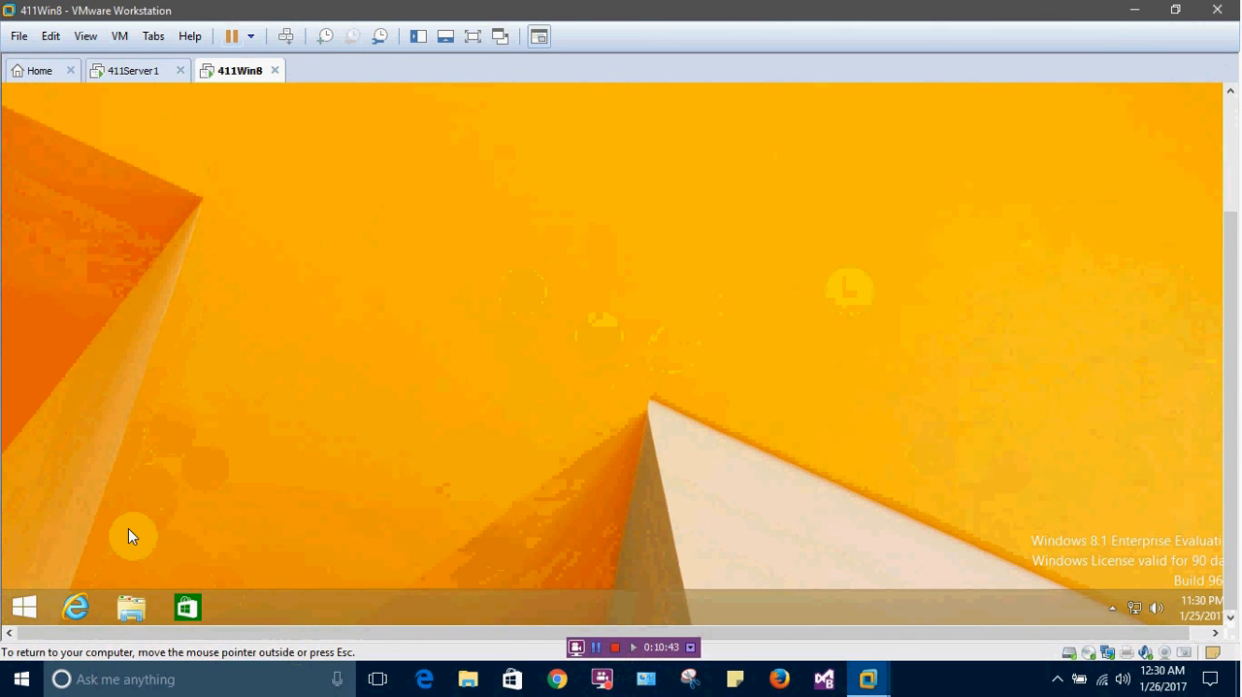
pyautogui.click(596, 647)
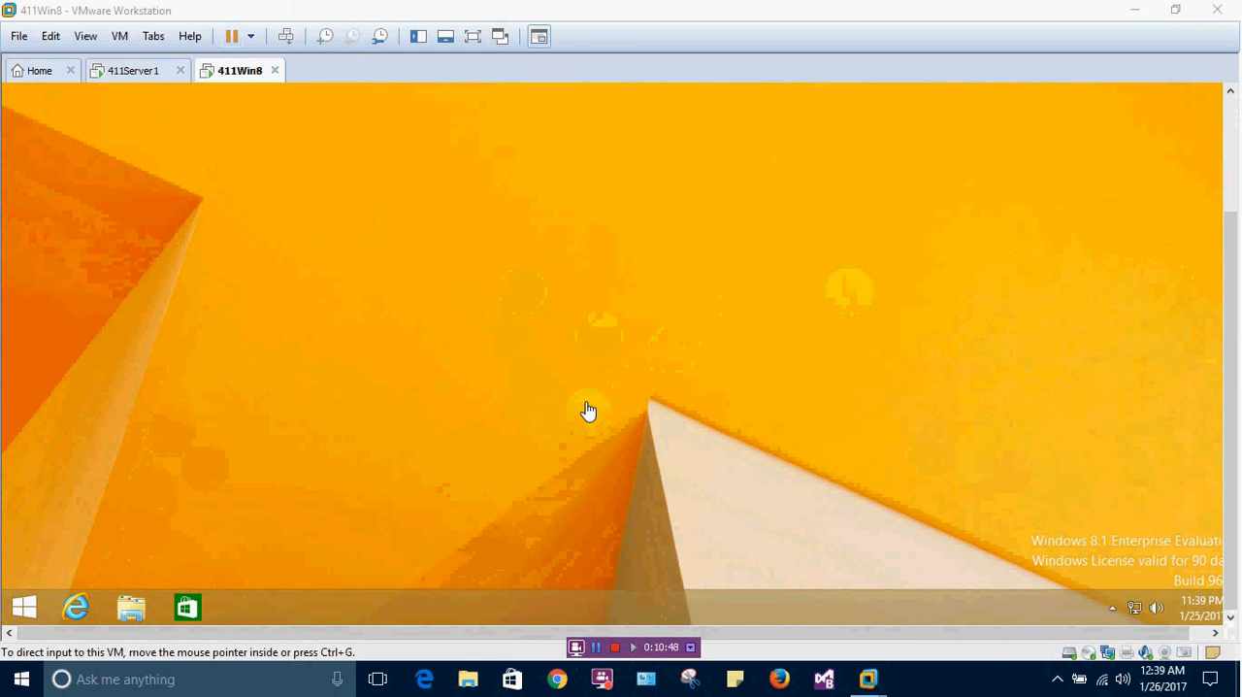
pyautogui.click(375, 431)
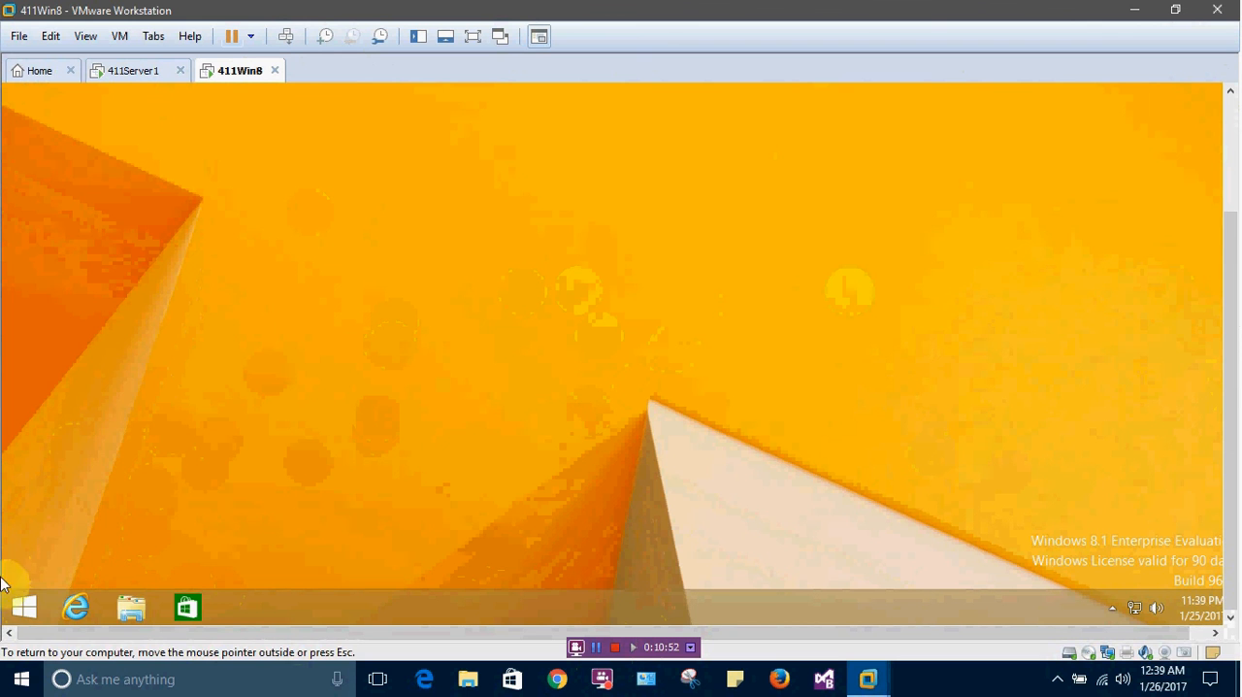
pyautogui.rightClick(29, 606)
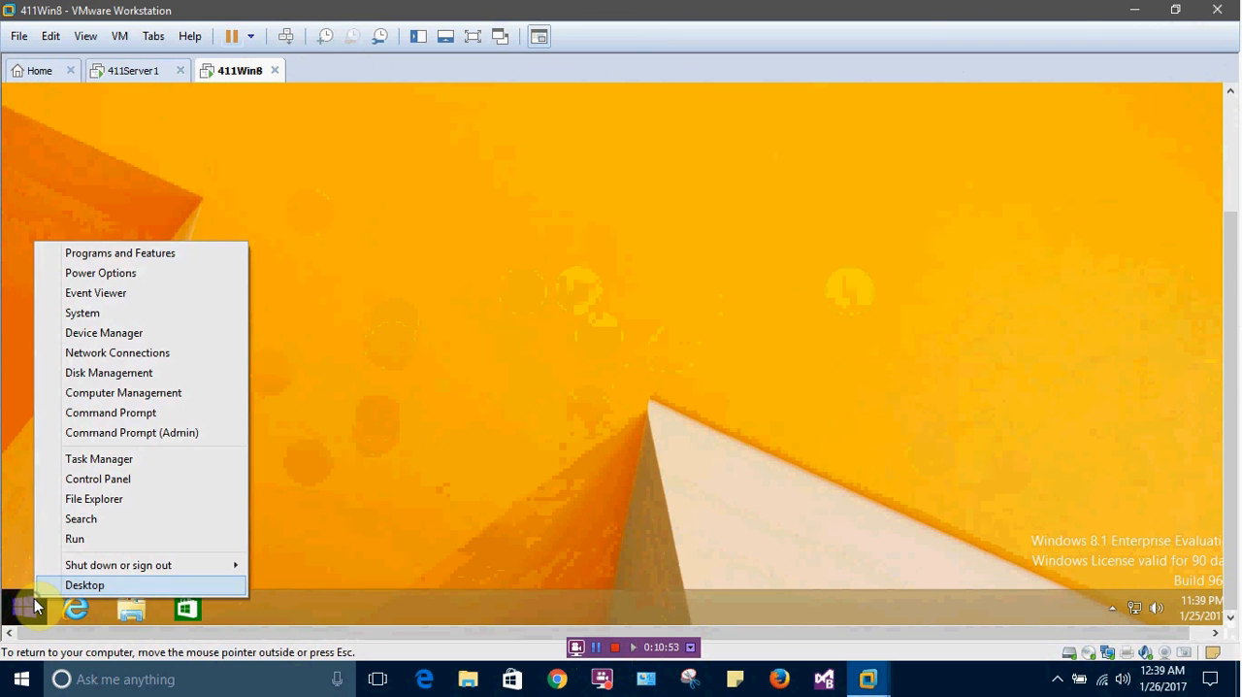
pyautogui.click(132, 313)
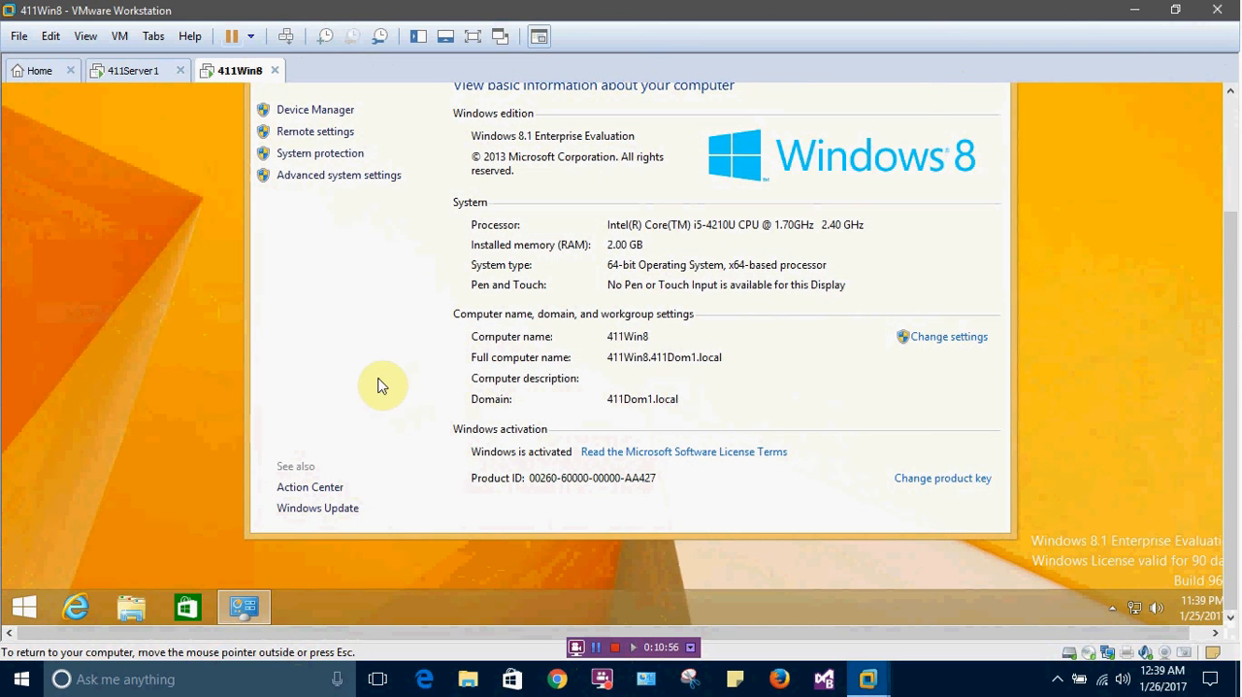
pyautogui.click(346, 510)
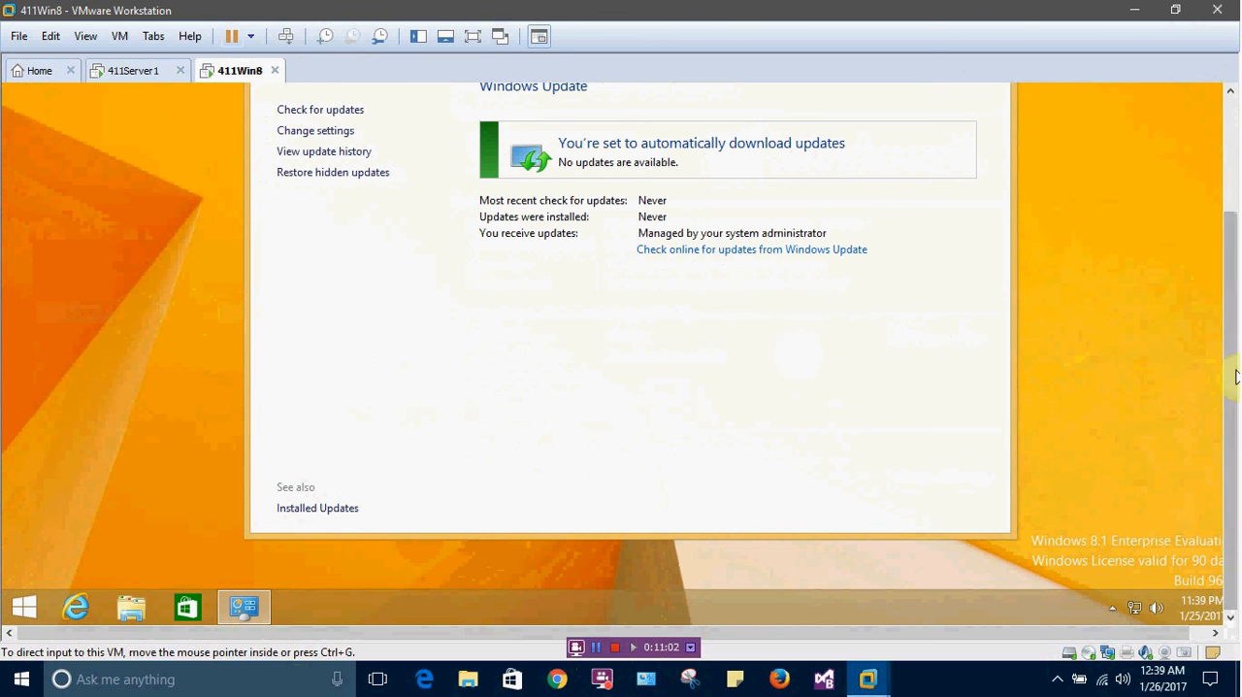
pyautogui.moveTo(1227, 374); pyautogui.dragTo(1224, 314)
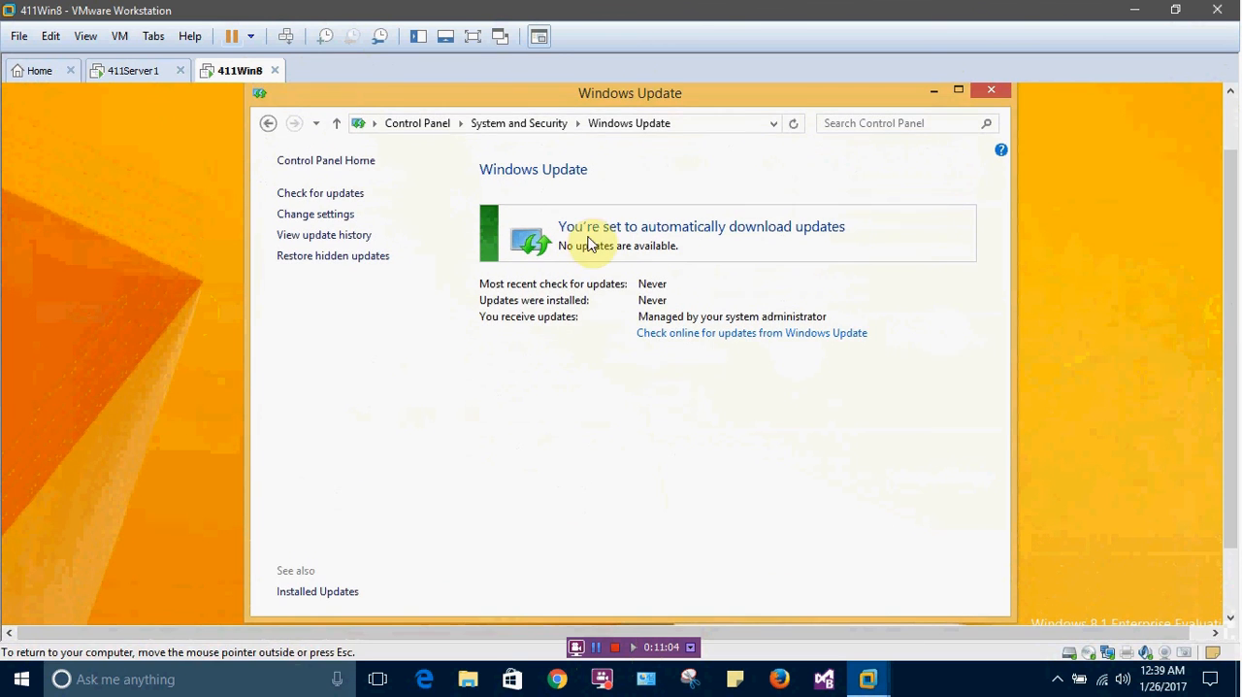